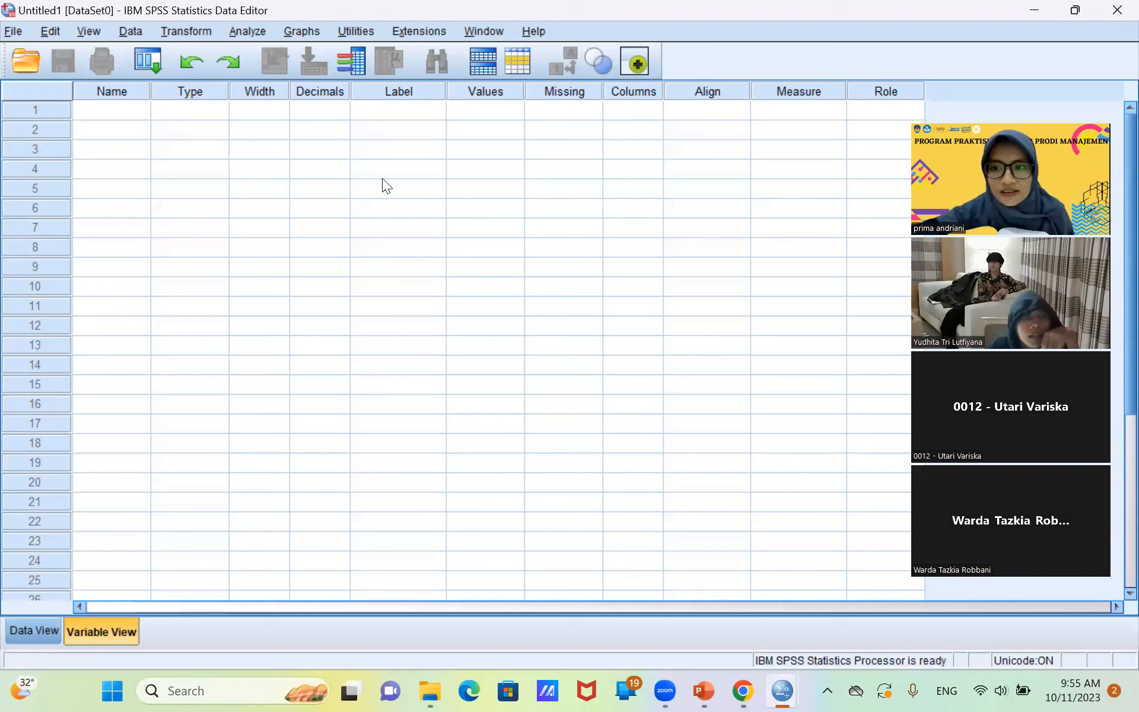
# Start opening a data file and browse to the Pertemuan 4 folder inside PRAKTISI MENGAJAR.
pyautogui.click(11, 32)
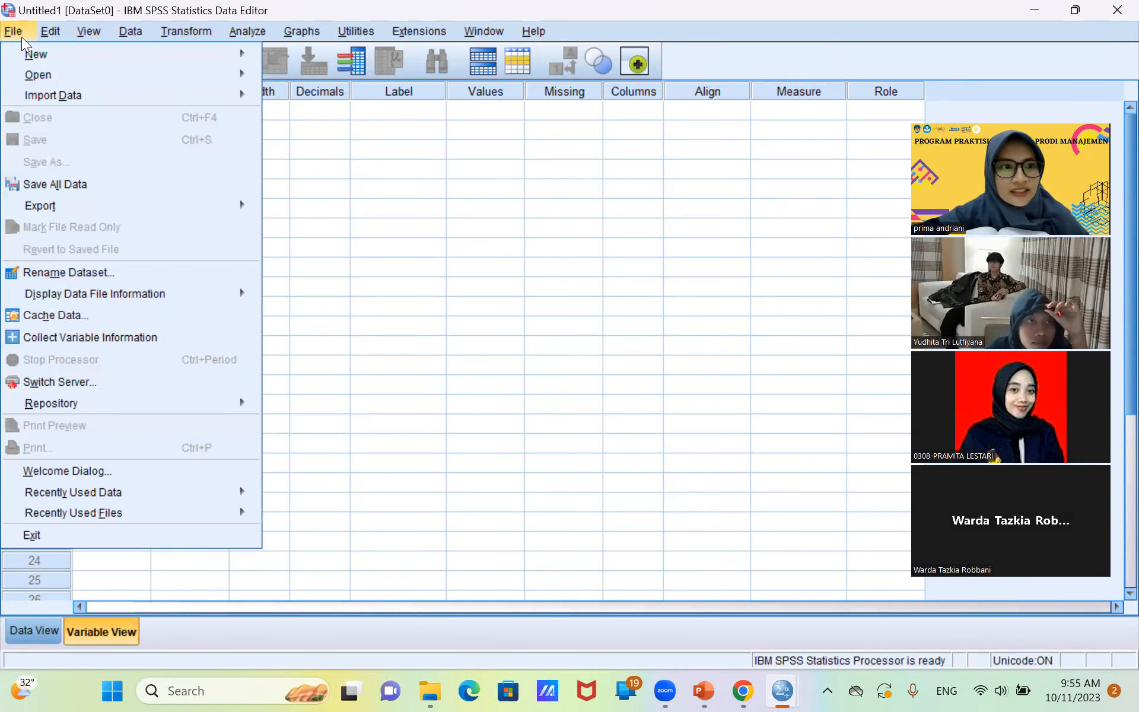
pyautogui.moveTo(181, 56)
pyautogui.moveTo(246, 70)
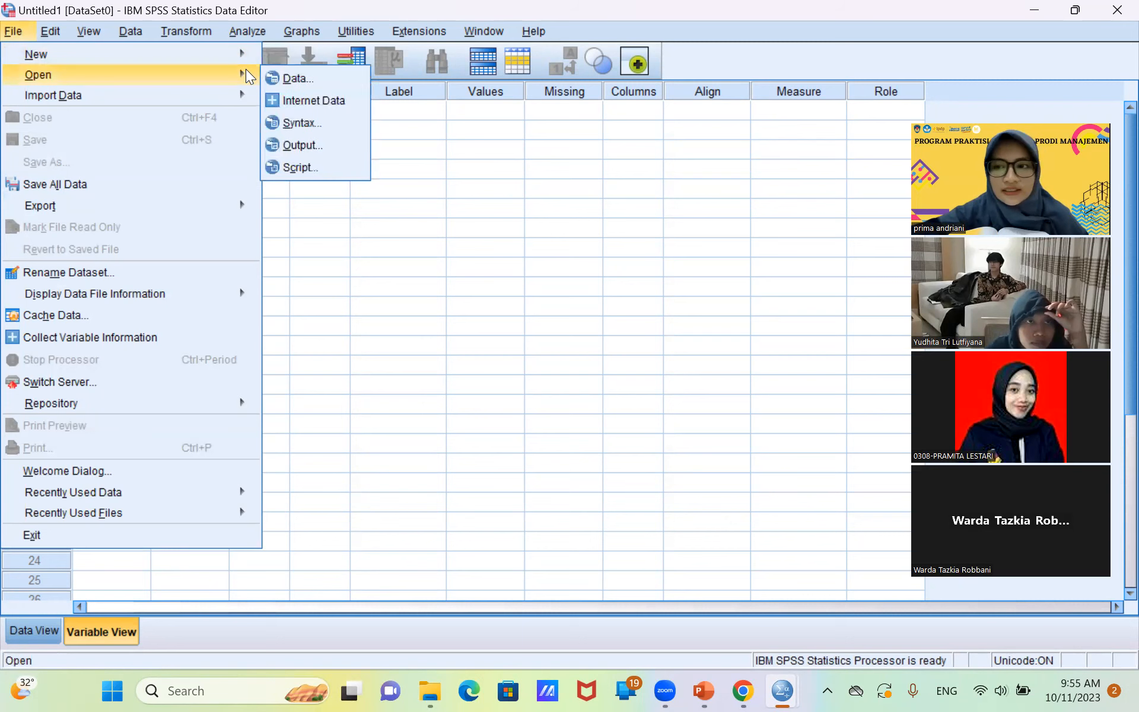
pyautogui.click(287, 77)
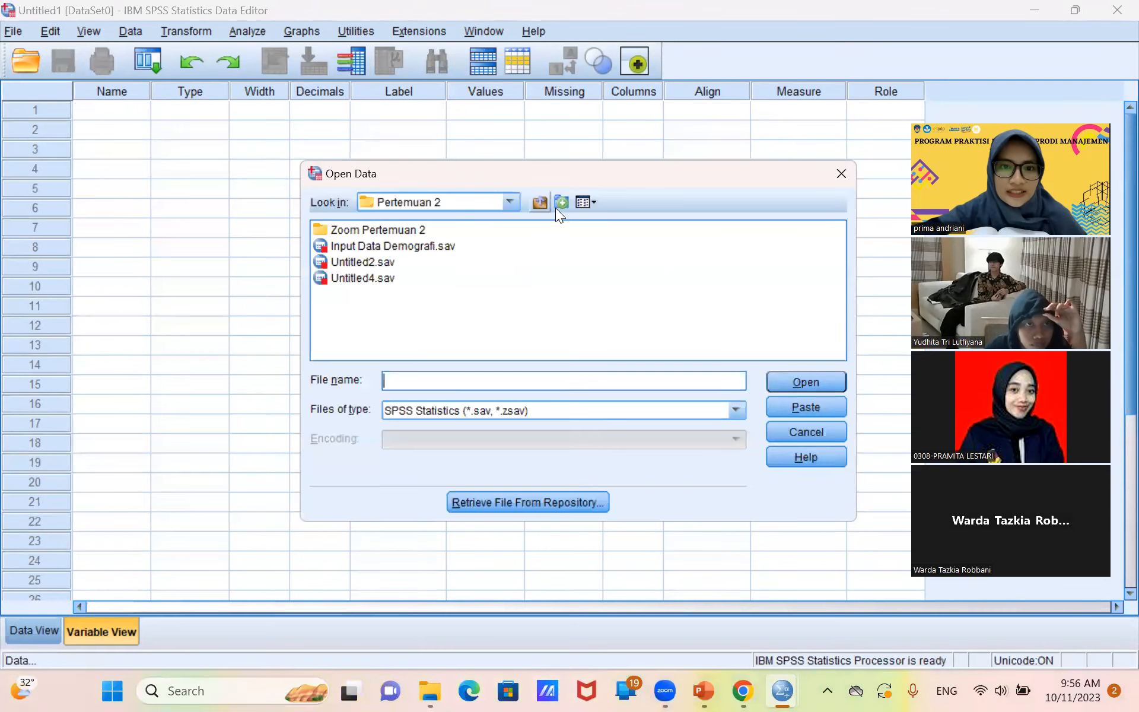
pyautogui.click(510, 202)
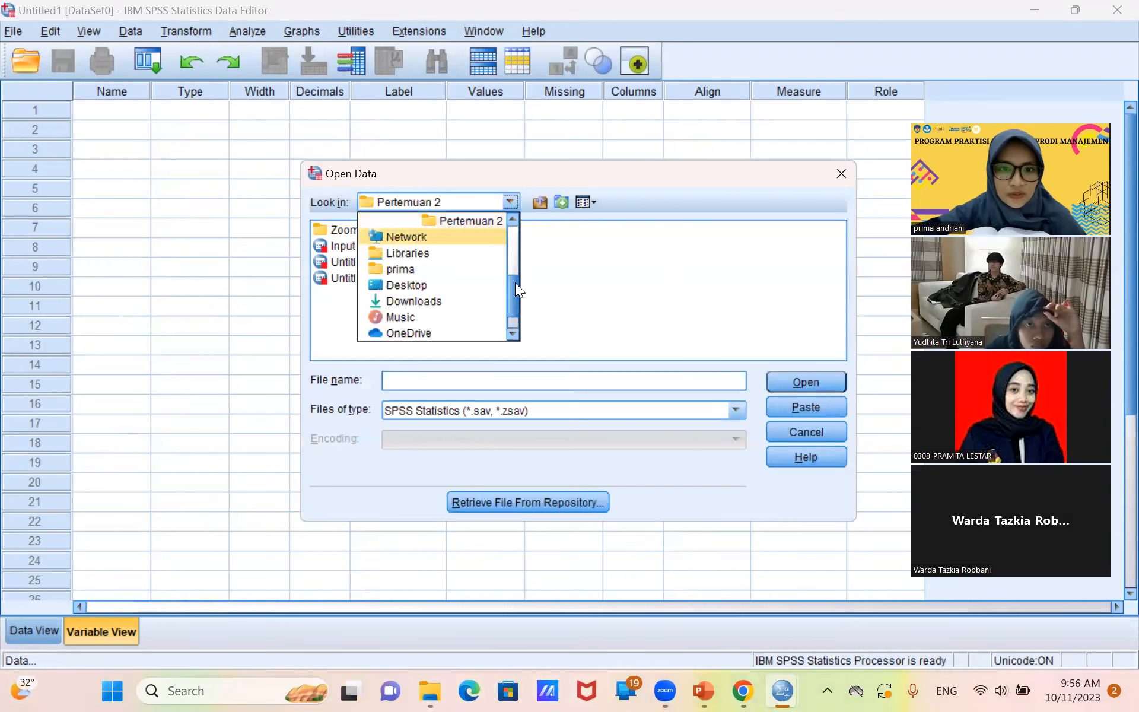
pyautogui.moveTo(515, 287); pyautogui.dragTo(519, 266)
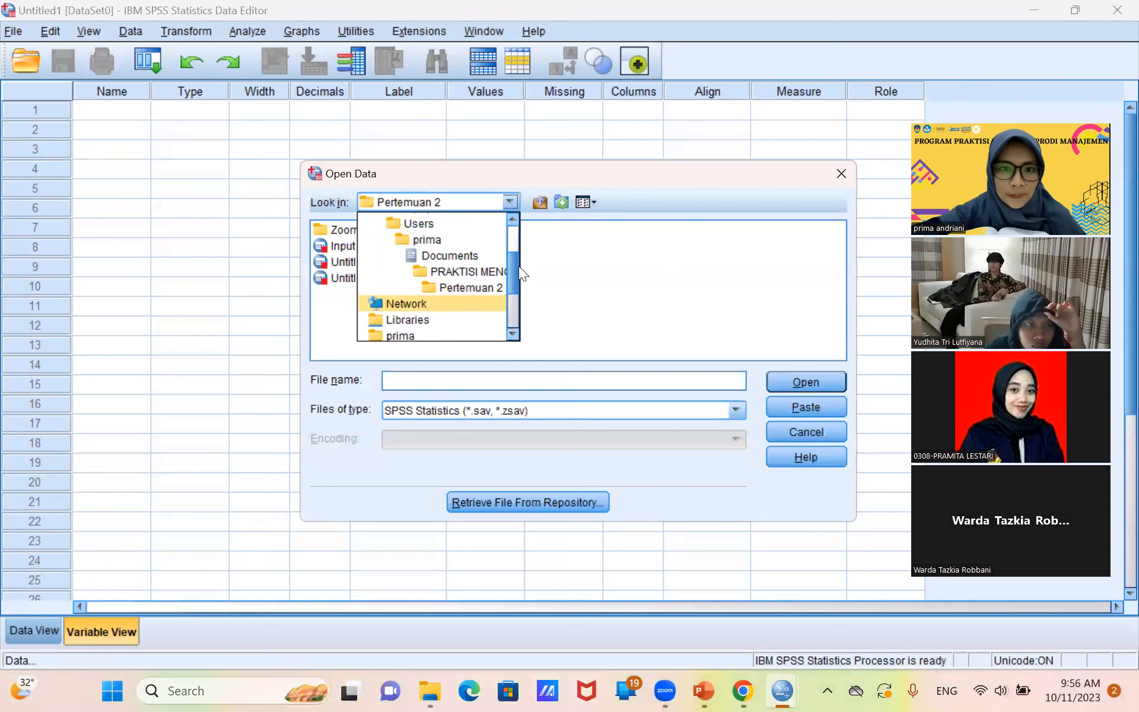
pyautogui.click(482, 271)
pyautogui.doubleClick(350, 278)
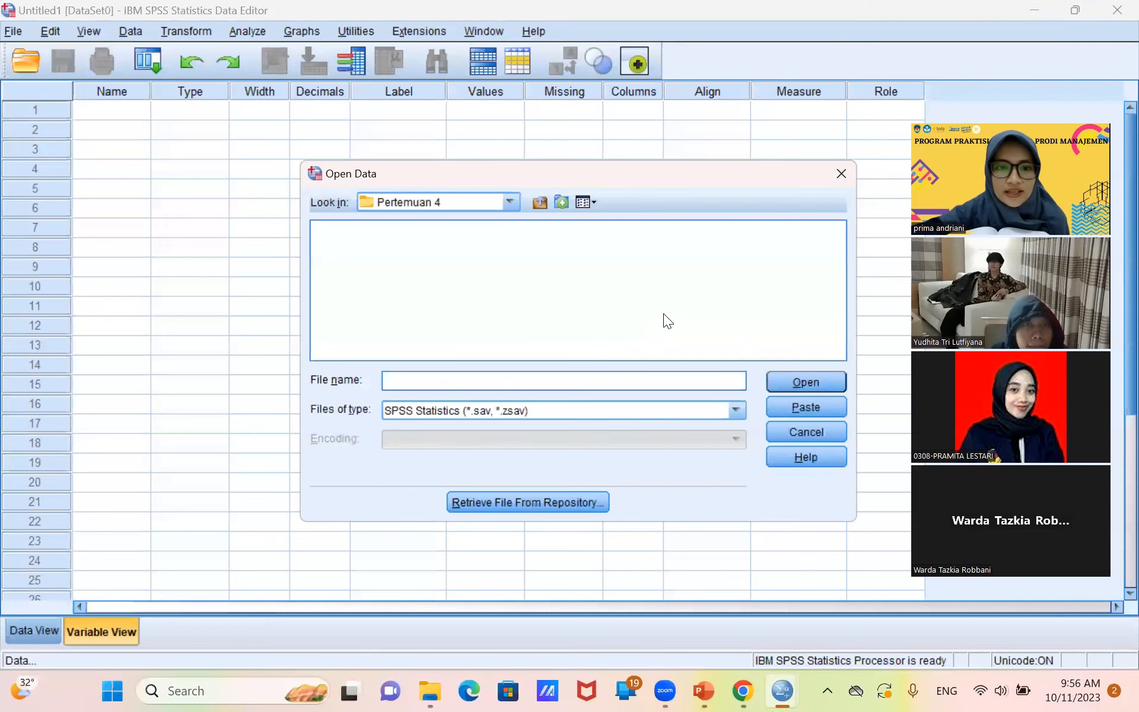
# Import the Excel workbook Pertemuan PM ke 4-Data Kuesioner.xlsx from Sheet1, reading variable names from the first row.
pyautogui.click(633, 409)
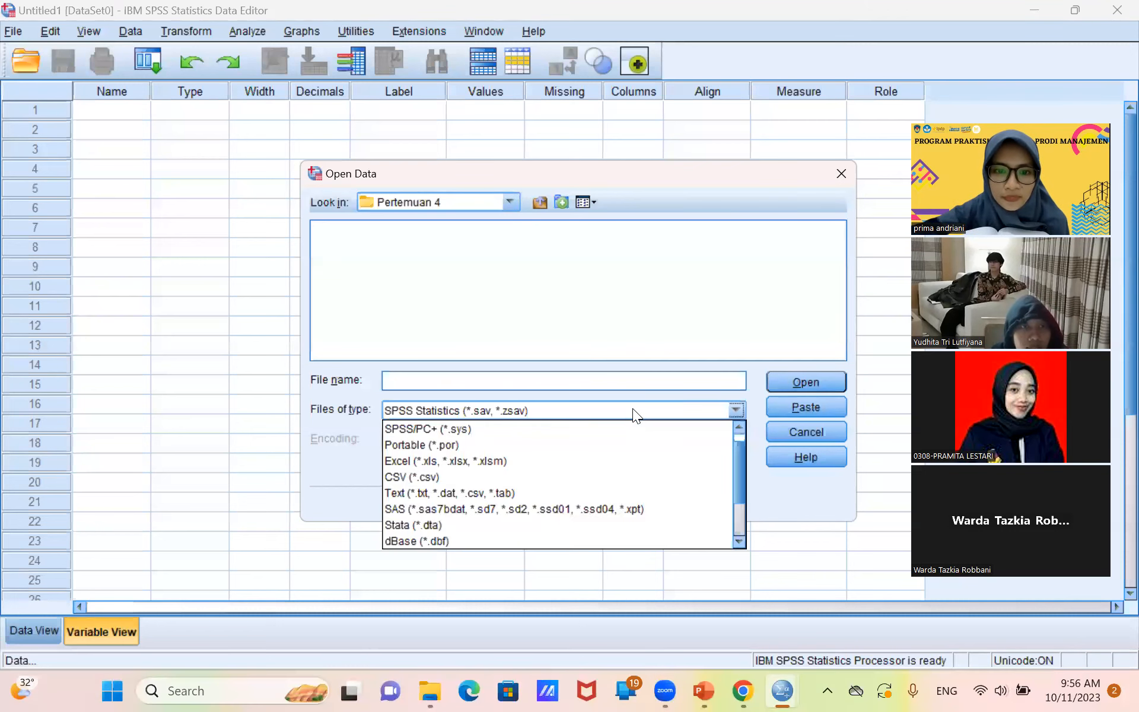
pyautogui.click(541, 471)
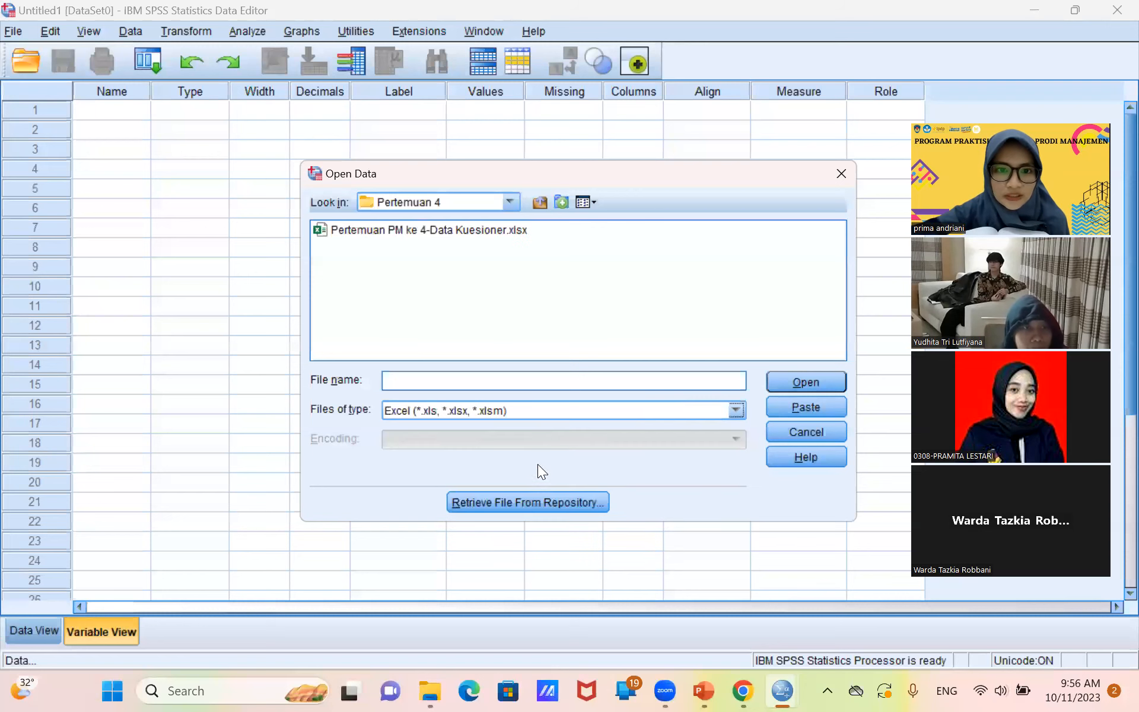
pyautogui.click(444, 230)
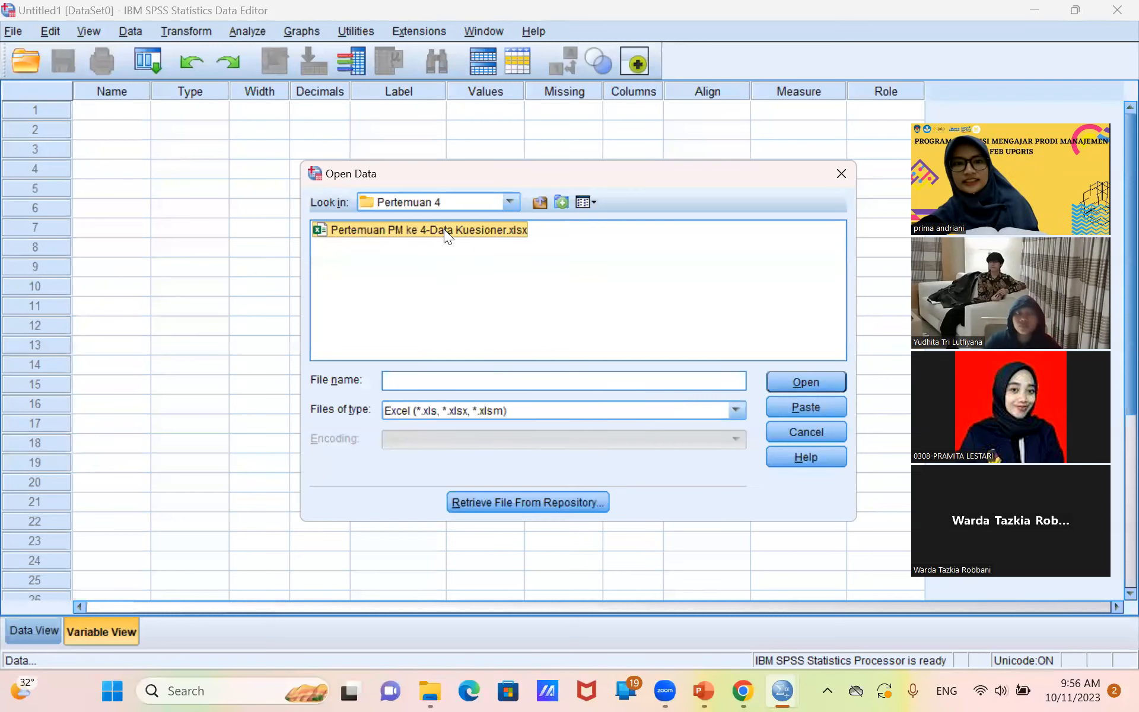
pyautogui.click(783, 380)
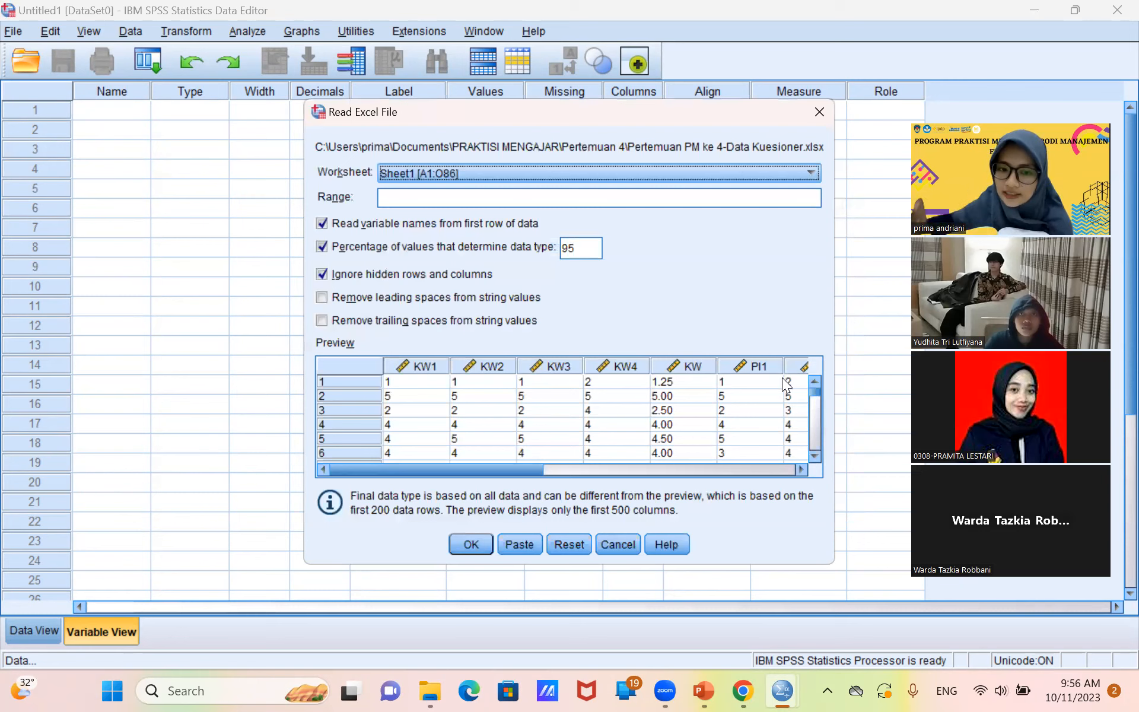
pyautogui.click(466, 524)
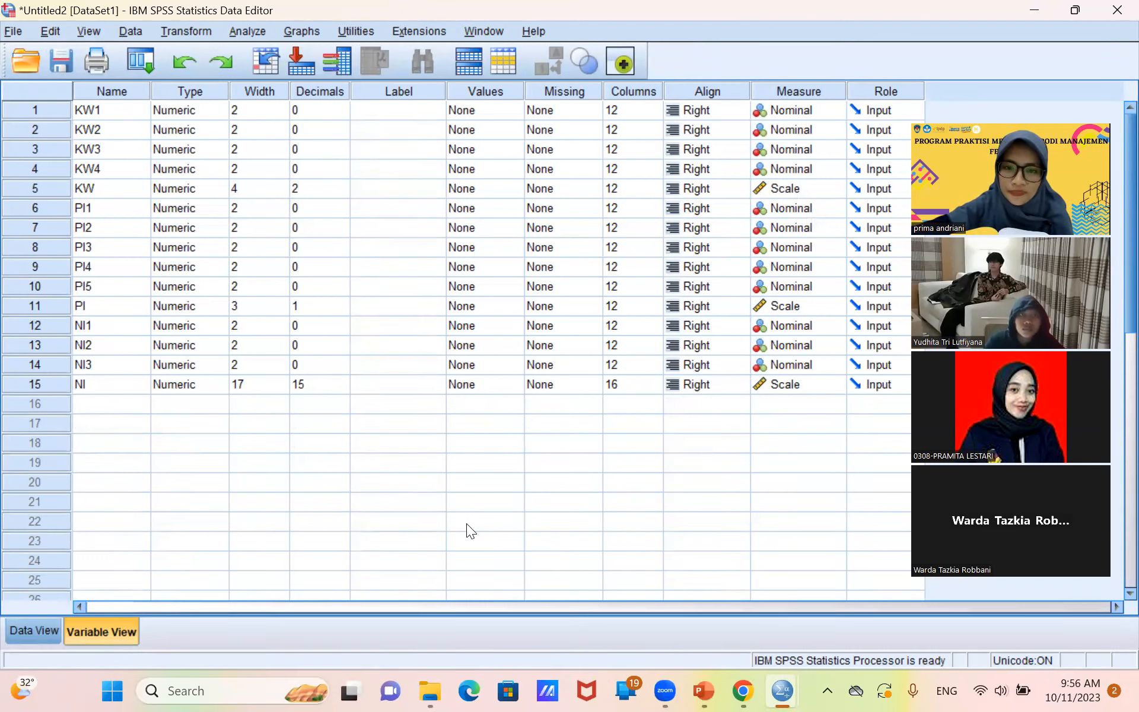
# Label the variable KW as "Ketepatan Waktu".
pyautogui.click(98, 191)
pyautogui.click(379, 185)
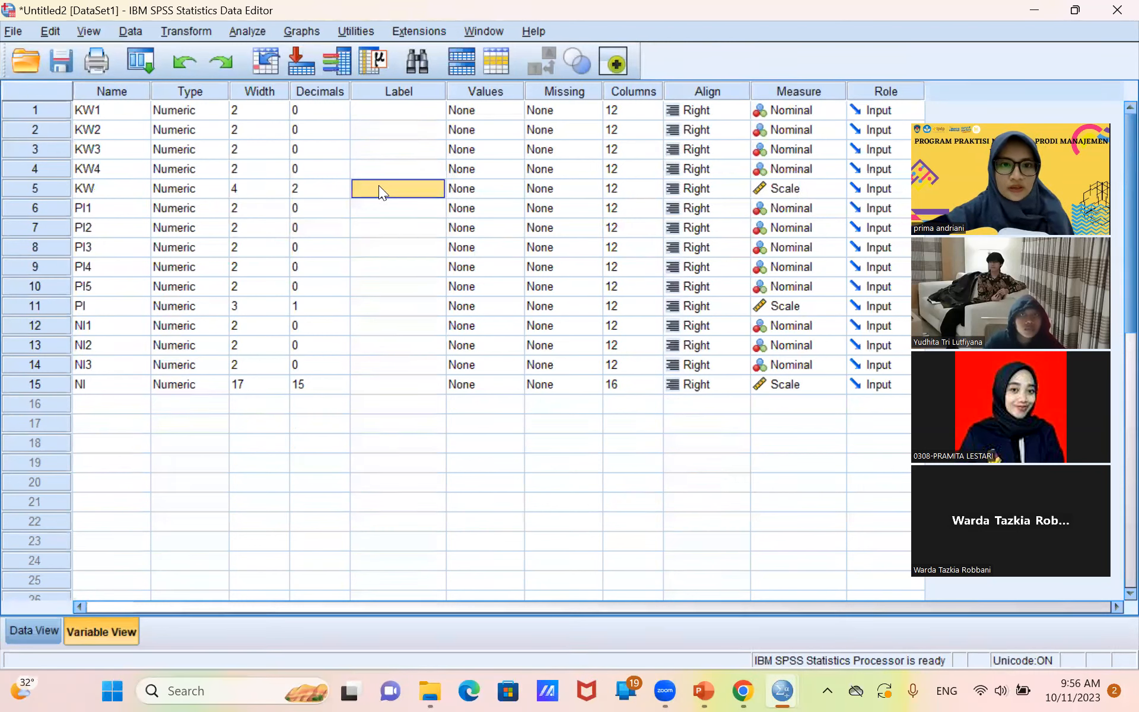
pyautogui.click(380, 187)
pyautogui.write('Ke')
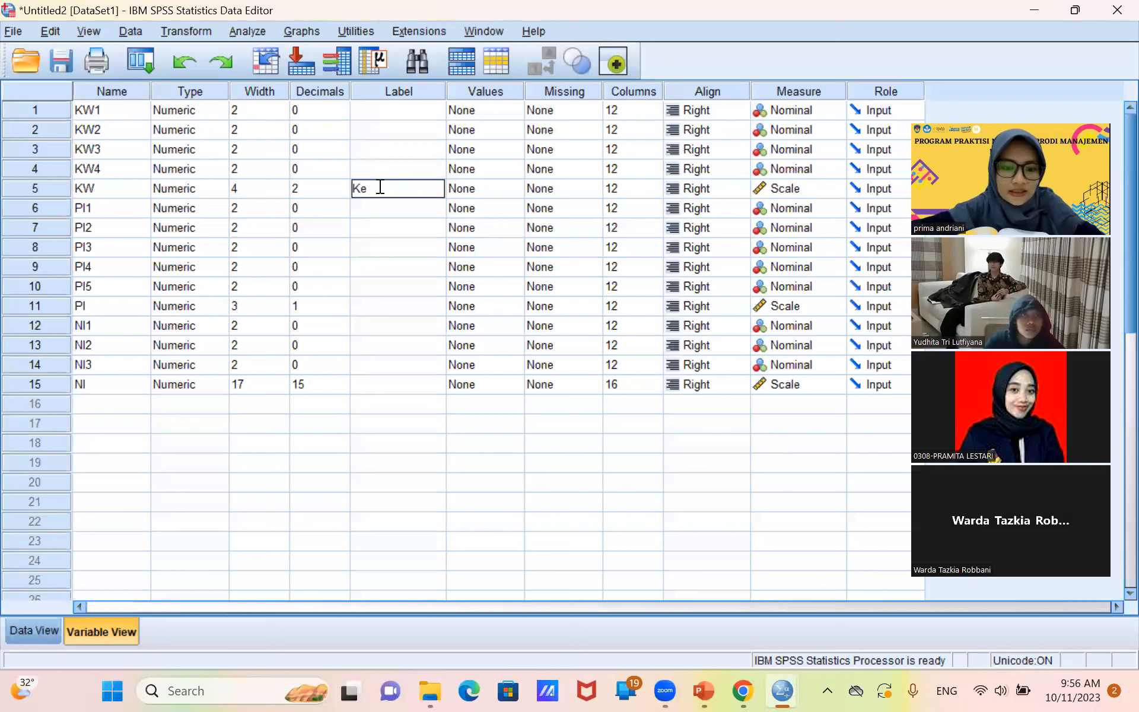
pyautogui.write('tepatan')
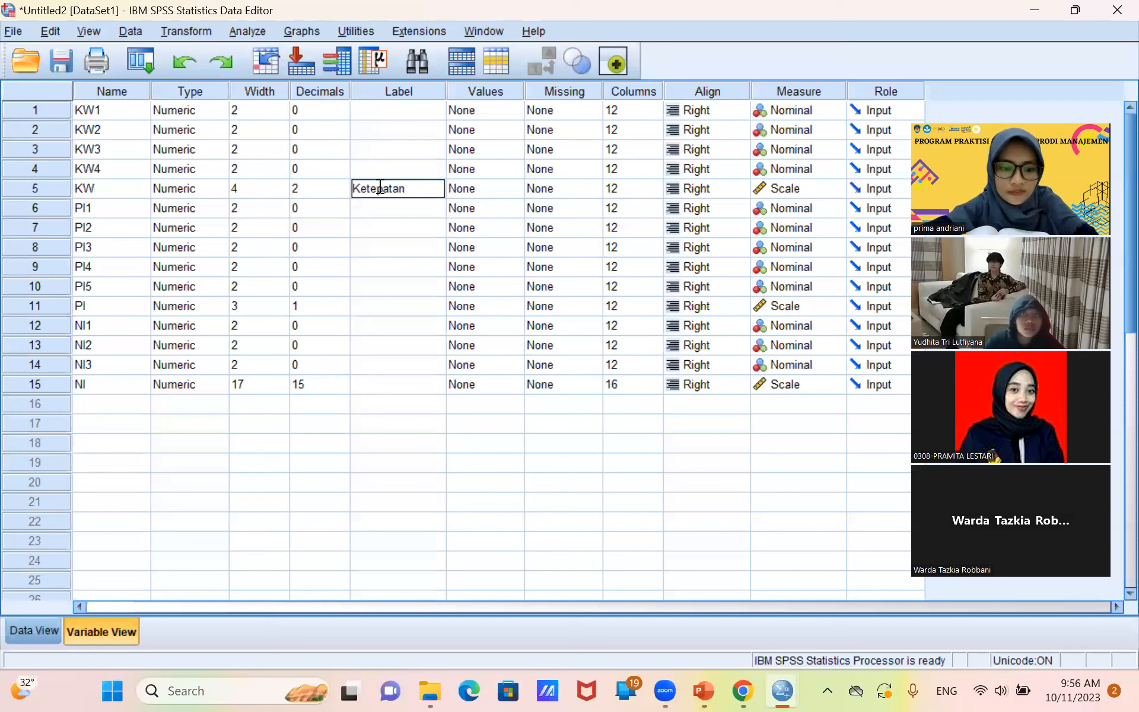
pyautogui.write(' Waktu')
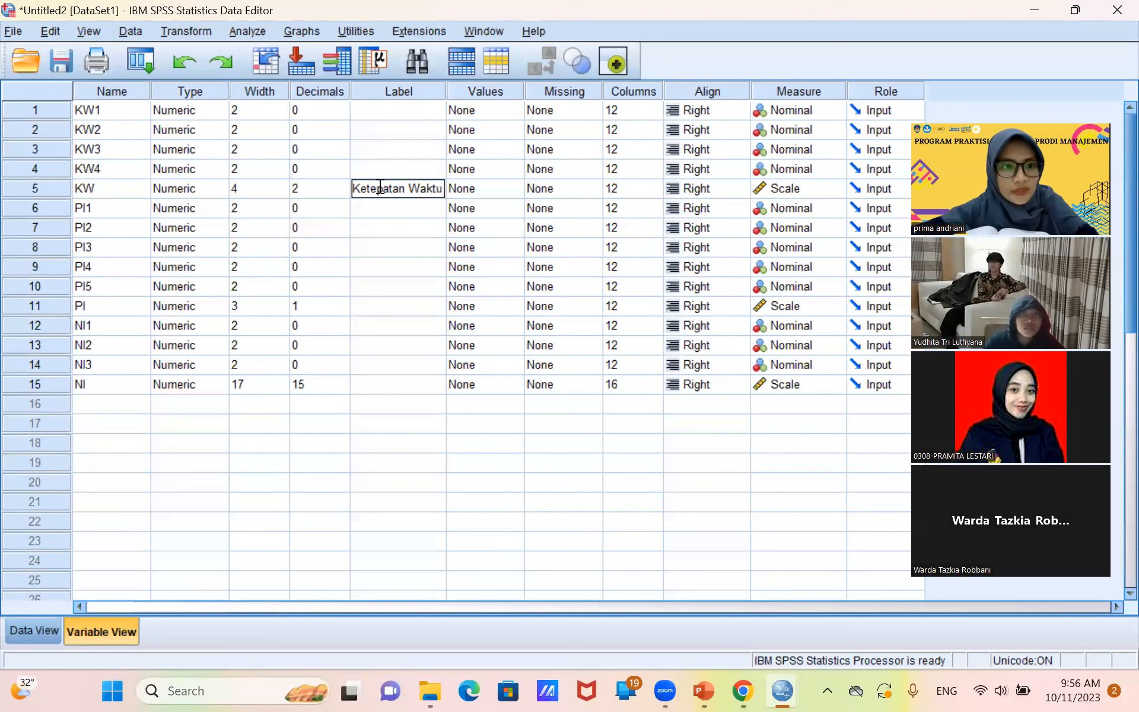
# Label the variable PI as "Personalisasi Iklan".
pyautogui.click(370, 308)
pyautogui.click(371, 309)
pyautogui.write('Person')
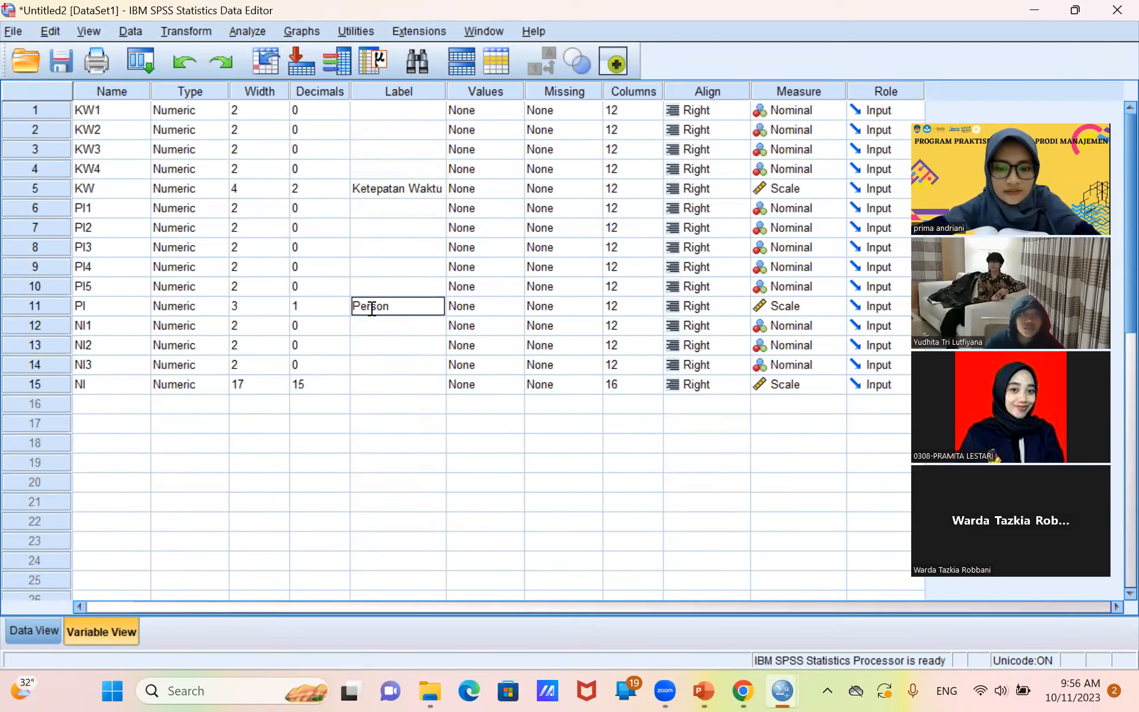
pyautogui.write('alisasi Iklan')
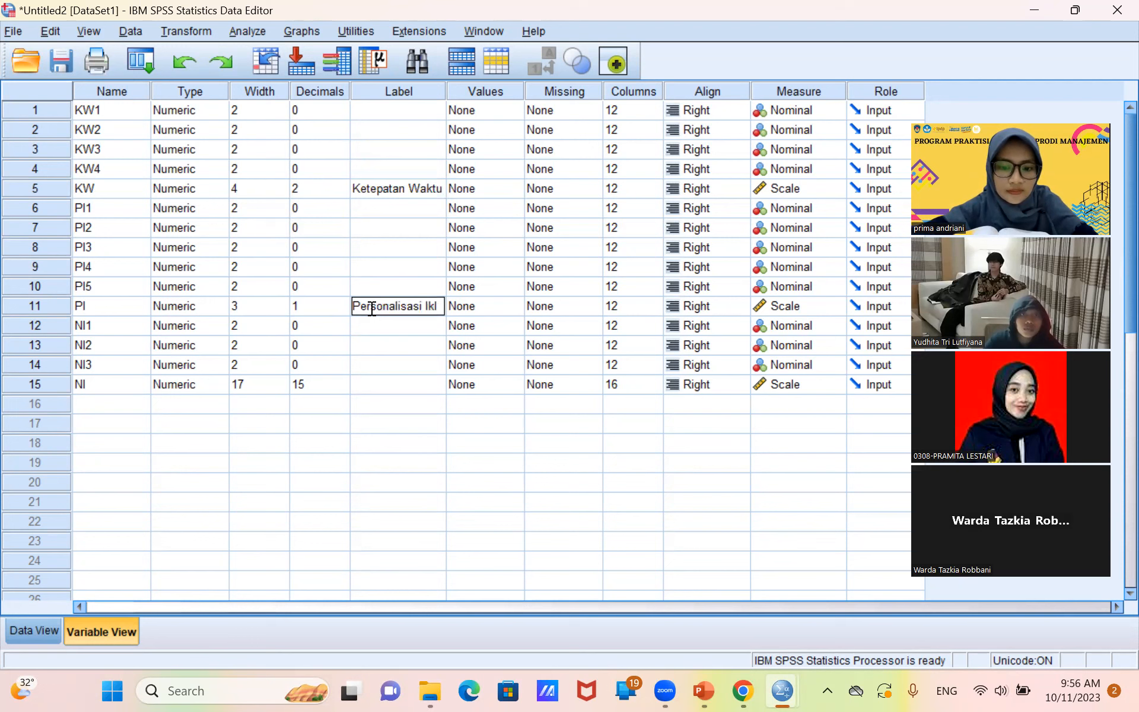
# Label the variable NI as "Nilai Iklan".
pyautogui.click(365, 381)
pyautogui.click(366, 381)
pyautogui.write('Nilai Iklan')
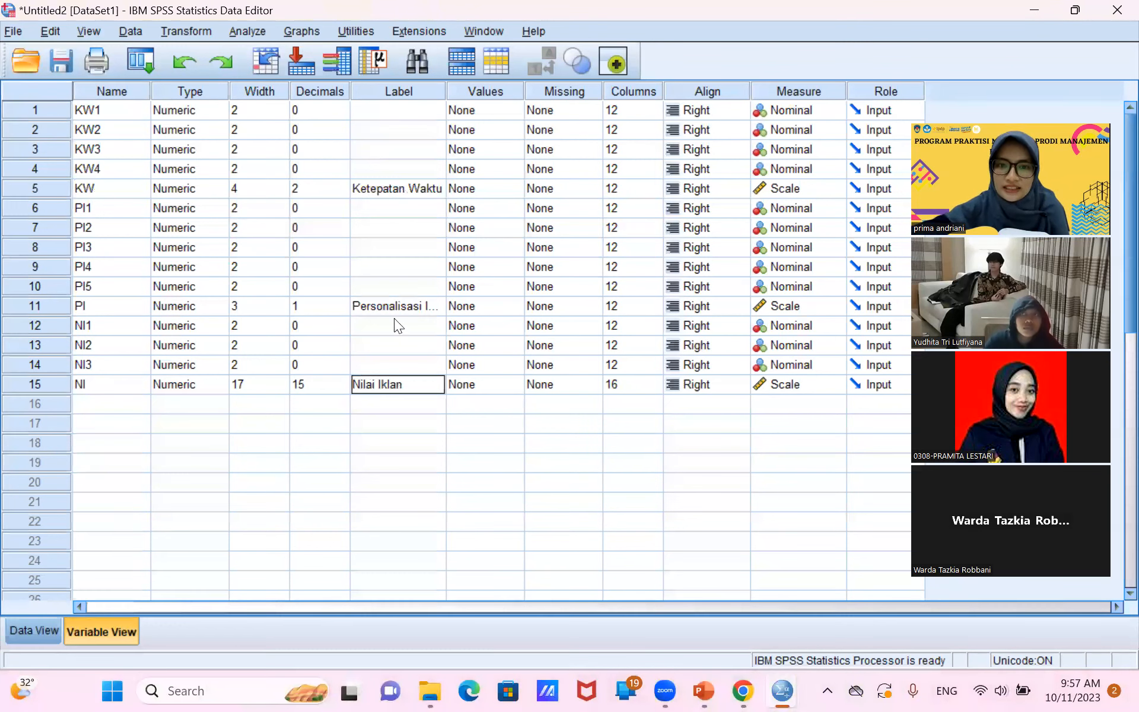
pyautogui.click(534, 461)
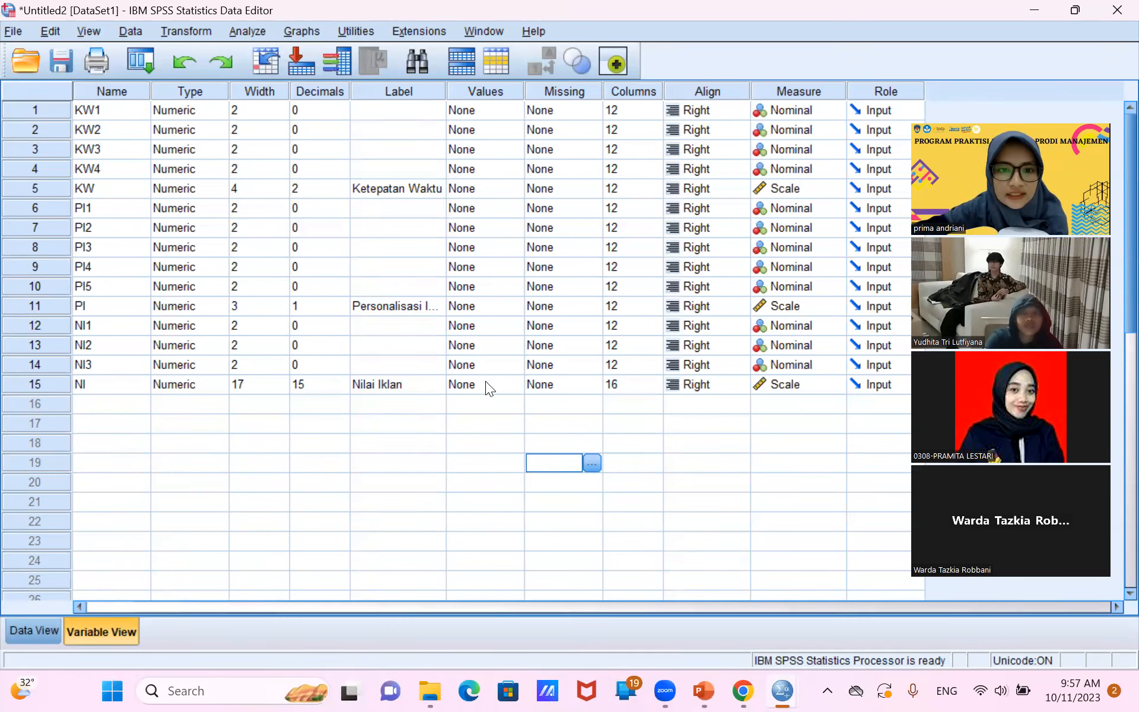
pyautogui.click(434, 404)
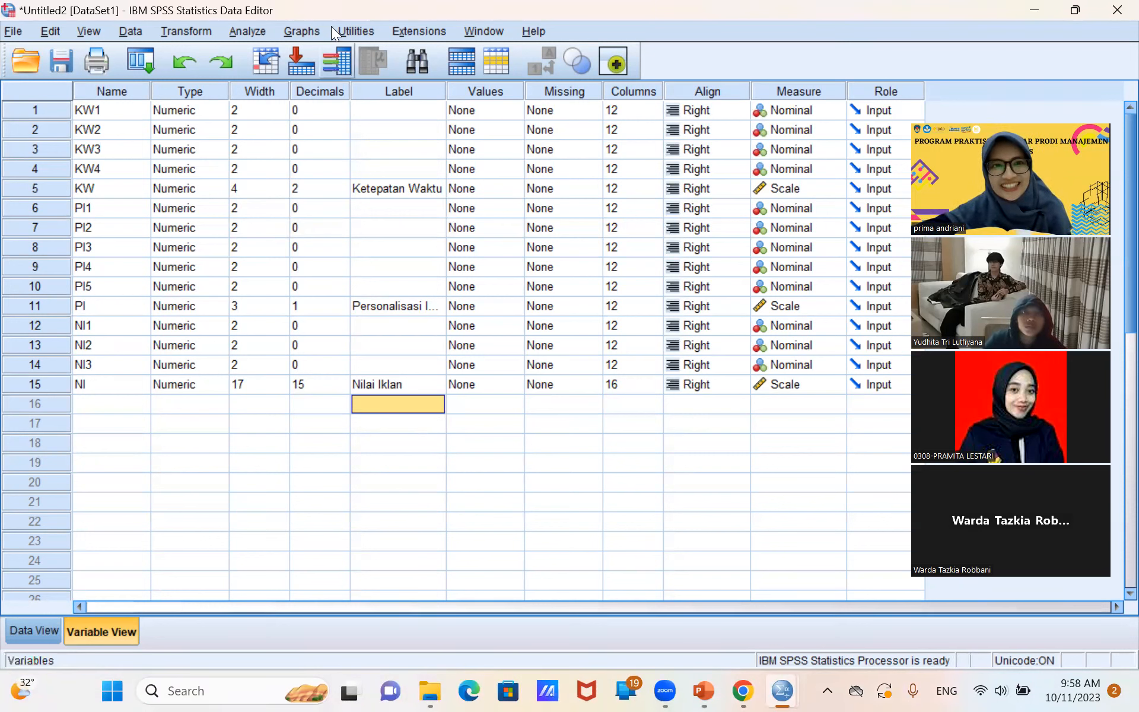
# Set up a dimension-reduction Factor Analysis and add the items KW1 to KW4 as analysis variables.
pyautogui.click(229, 32)
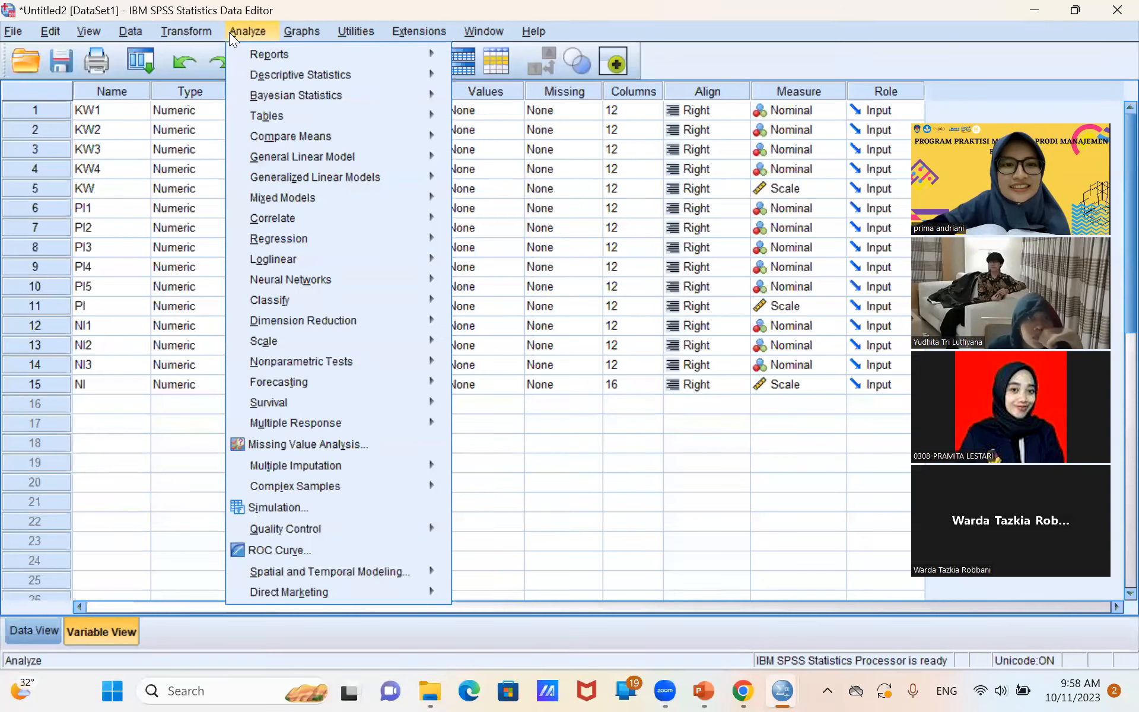
pyautogui.moveTo(293, 56)
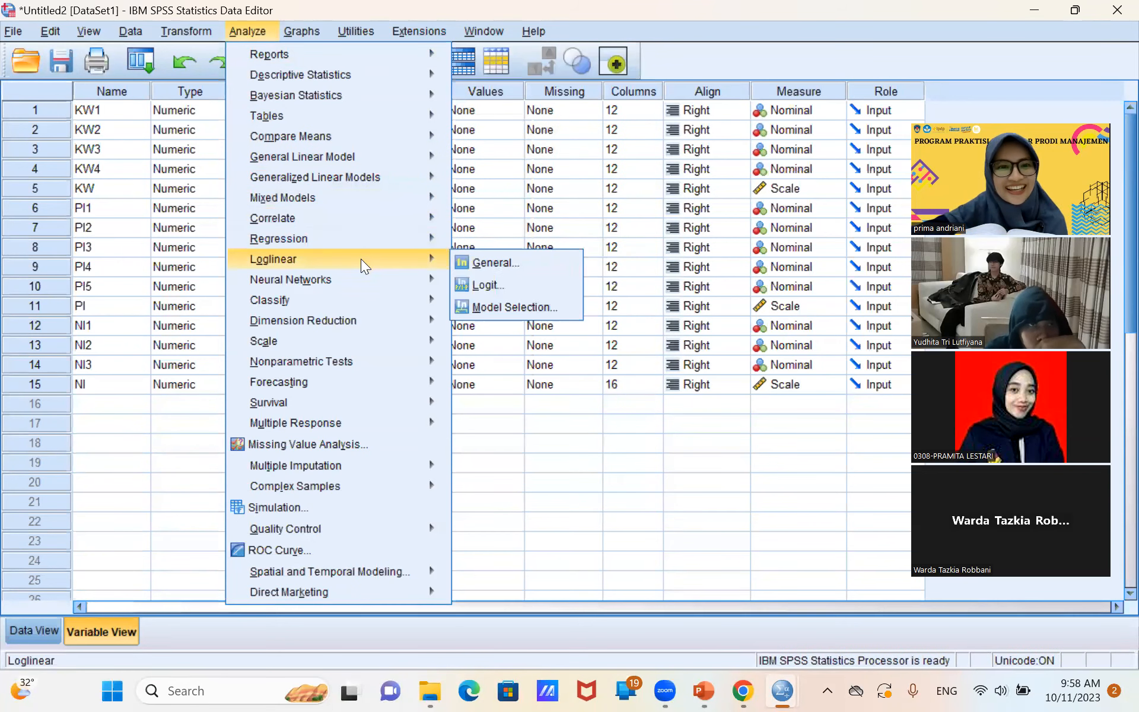
pyautogui.moveTo(368, 219)
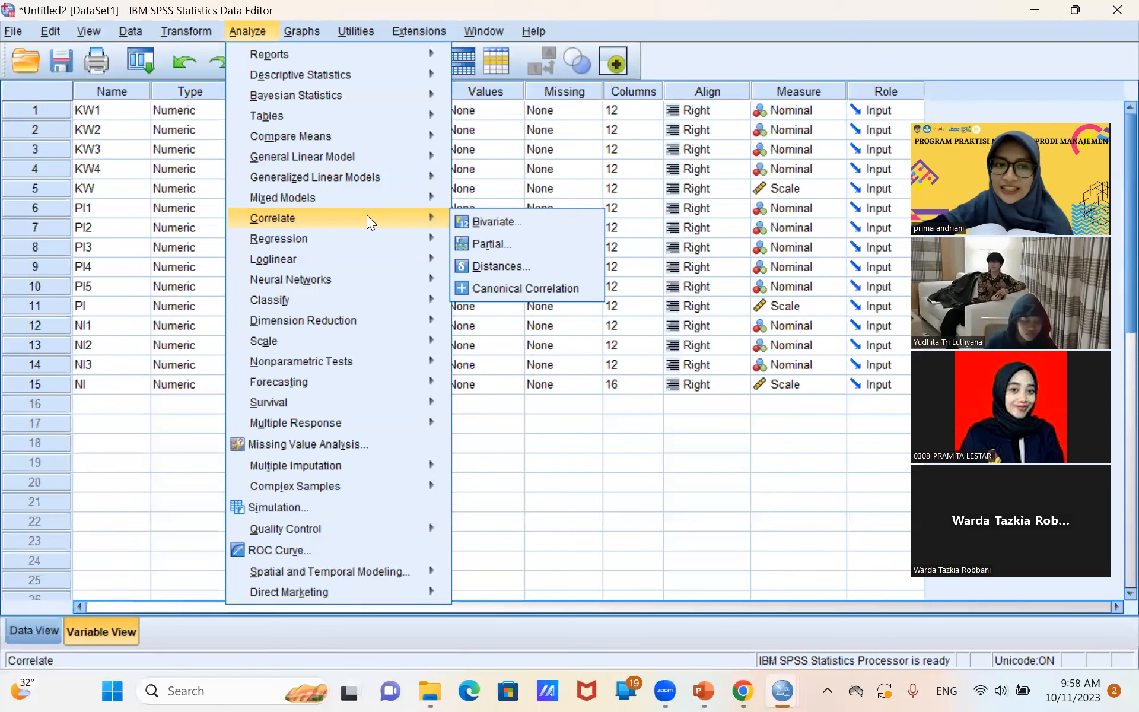
pyautogui.moveTo(368, 327)
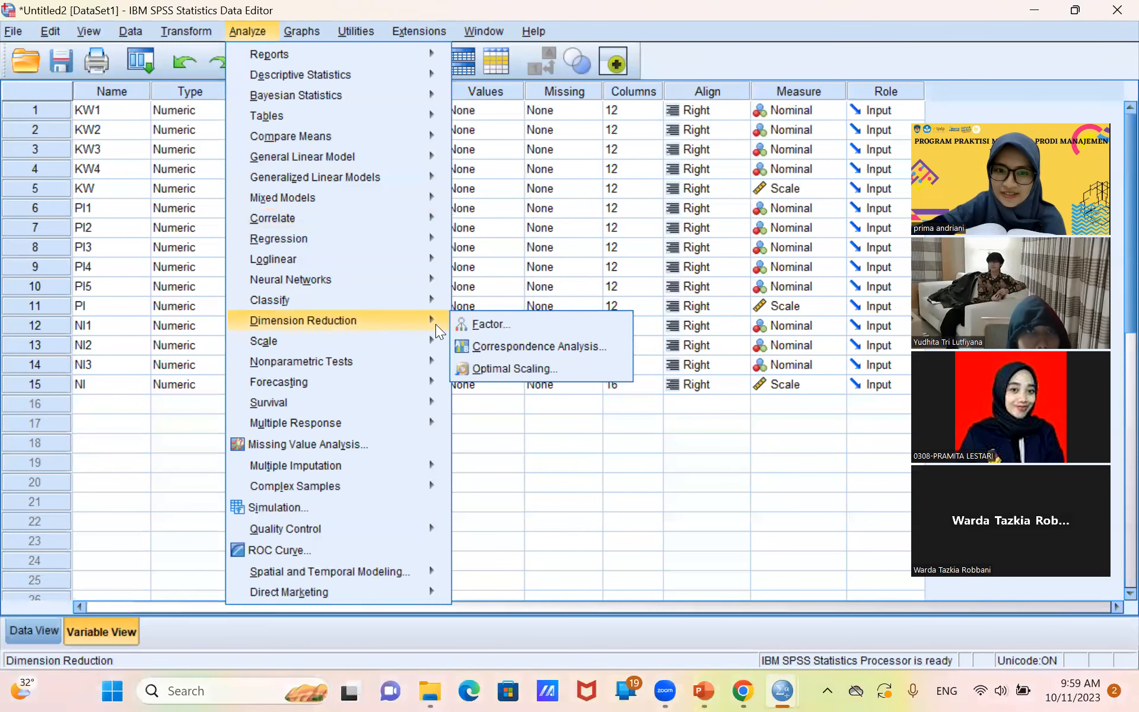
pyautogui.click(476, 323)
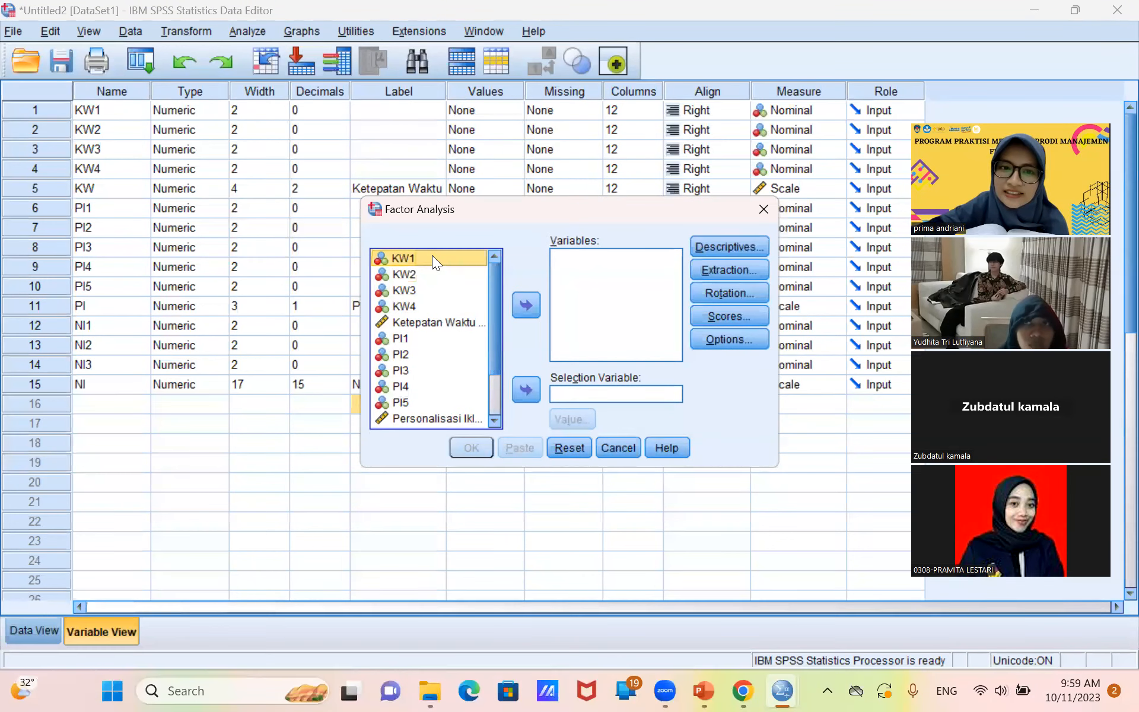
pyautogui.hotkey('shift', 'Down')
pyautogui.hotkey('shift', 'Down')
pyautogui.hotkey('shift', 'Down')
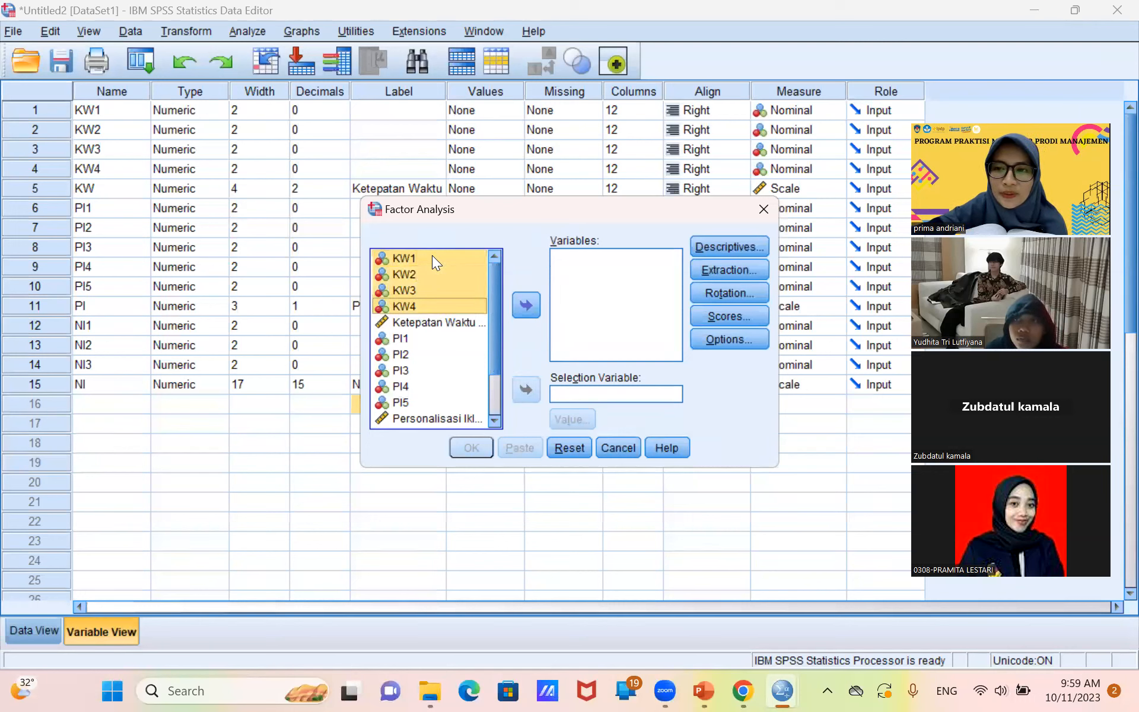
pyautogui.click(525, 306)
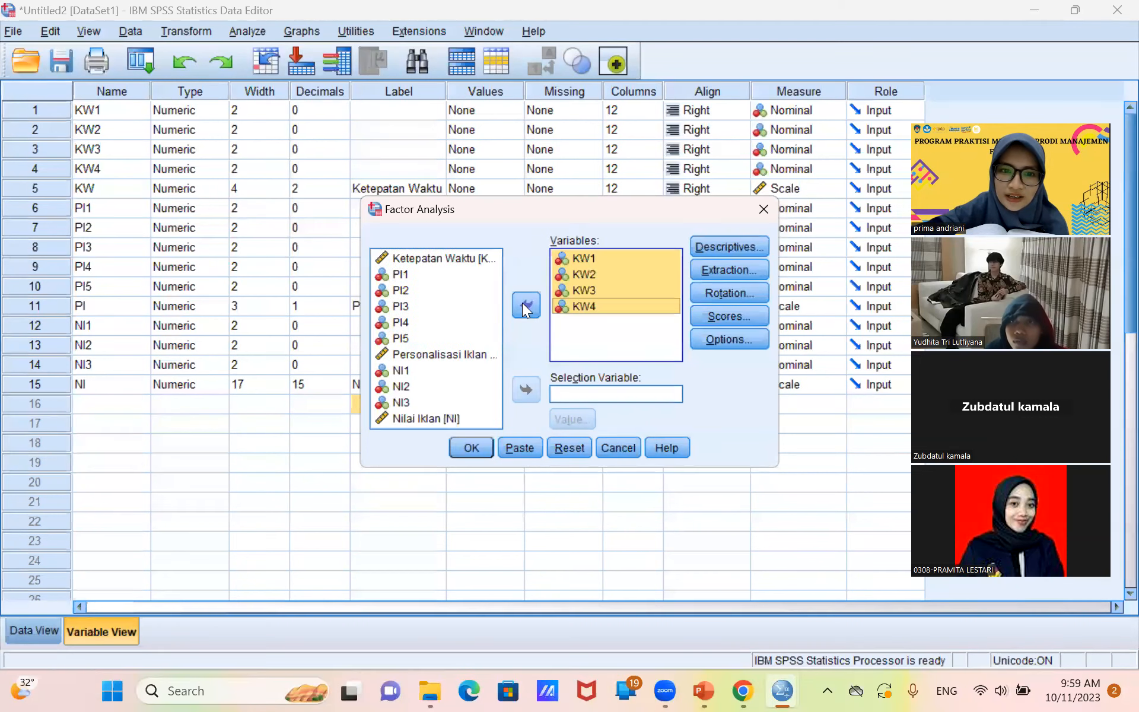
# Add the items PI1 to PI5 to the factor analysis variables.
pyautogui.click(405, 272)
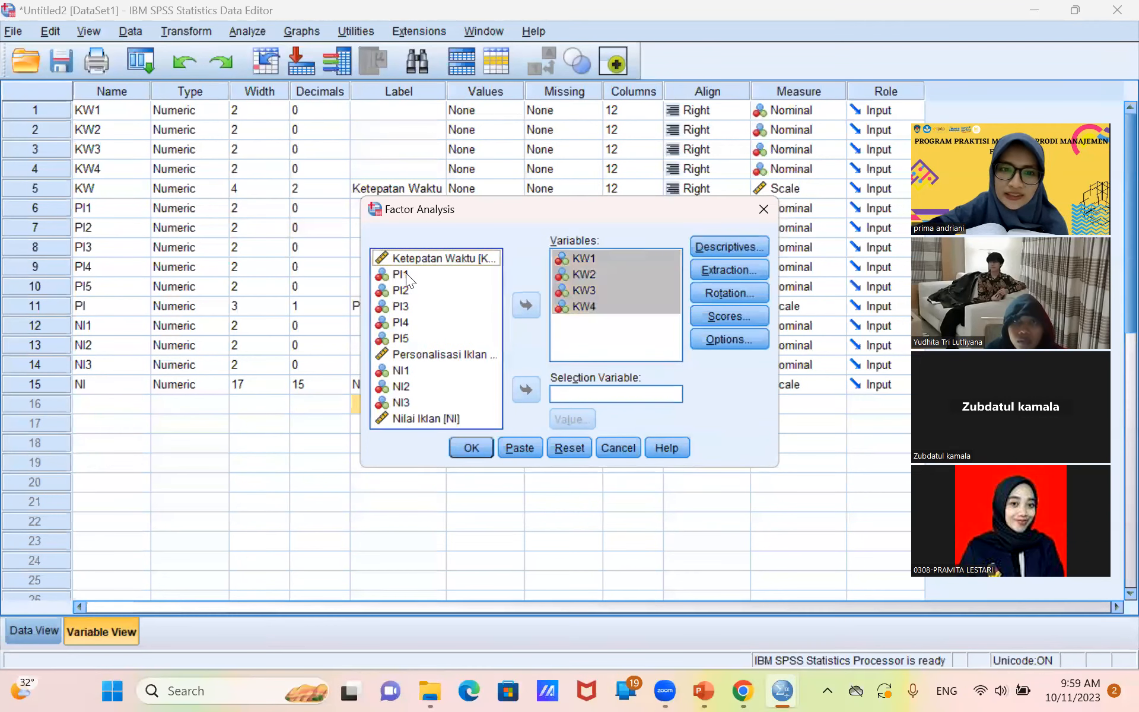
pyautogui.hotkey('shift', 'Down')
pyautogui.hotkey('shift', 'Down')
pyautogui.hotkey('shift', 'Down')
pyautogui.hotkey('shift', 'Down')
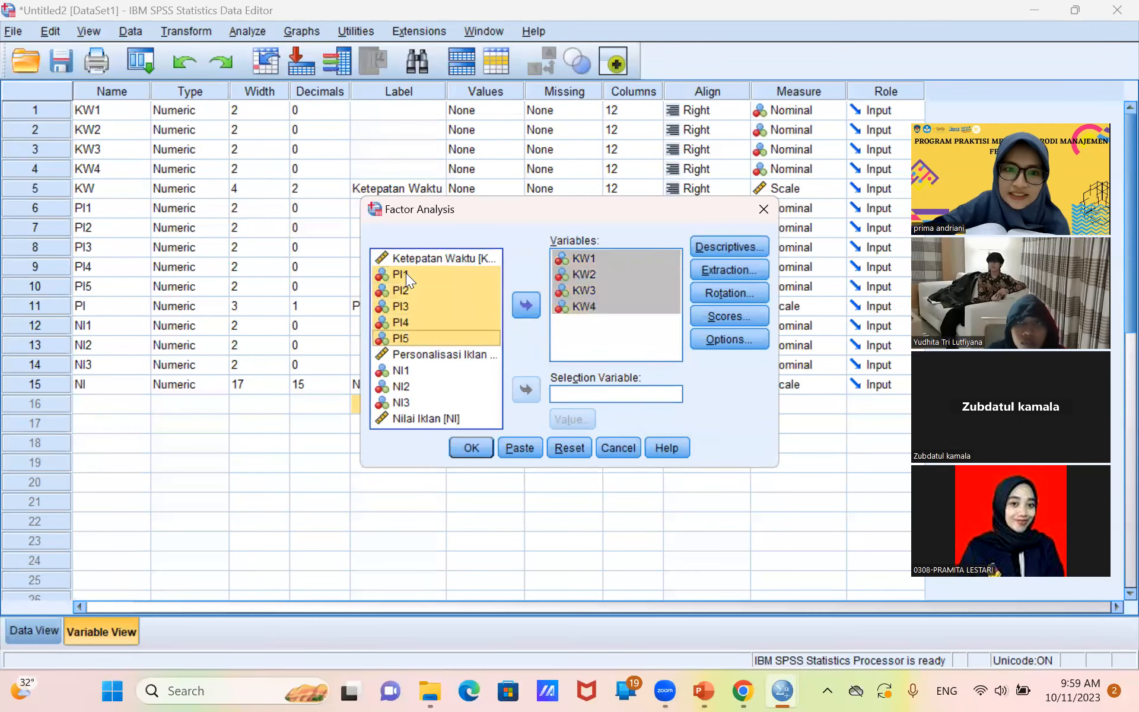
pyautogui.click(532, 304)
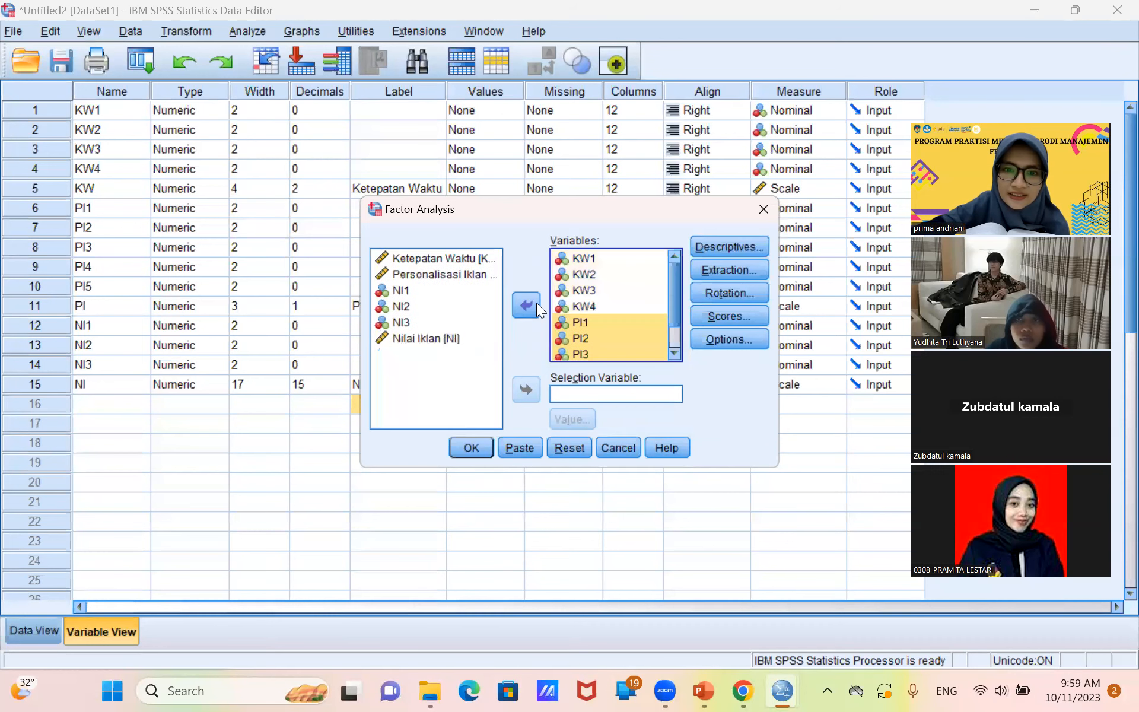
# Add the items NI1 to NI3 to the factor analysis variables.
pyautogui.click(402, 293)
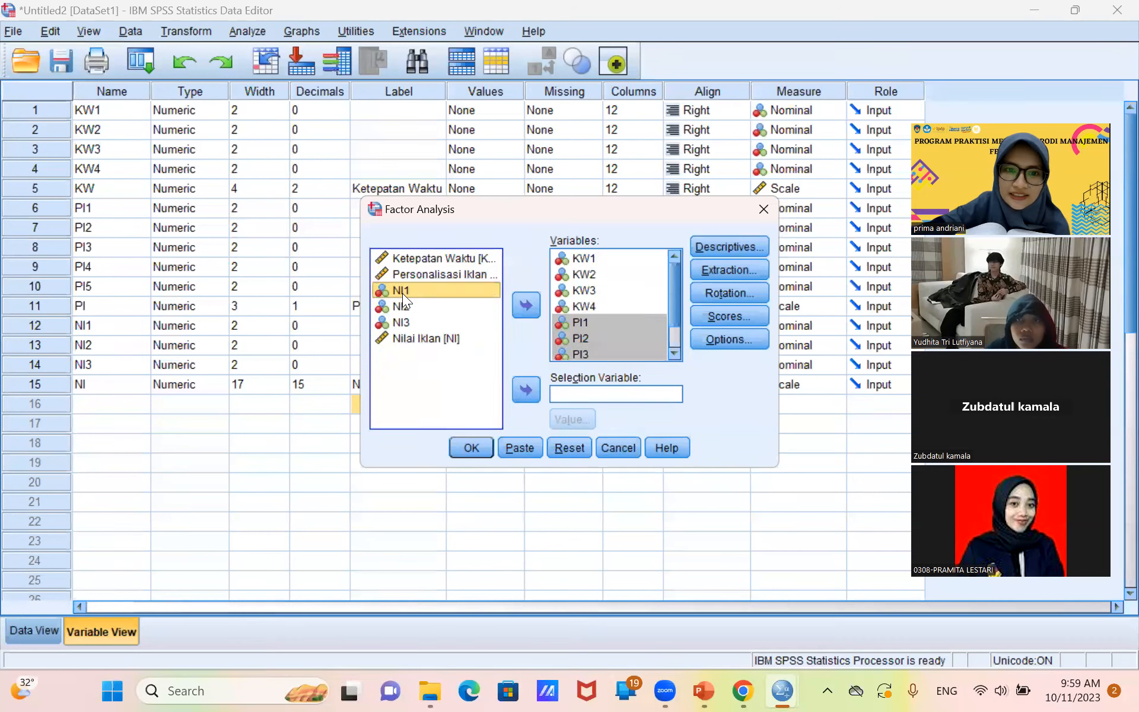
pyautogui.hotkey('shift', 'Down')
pyautogui.hotkey('shift', 'Down')
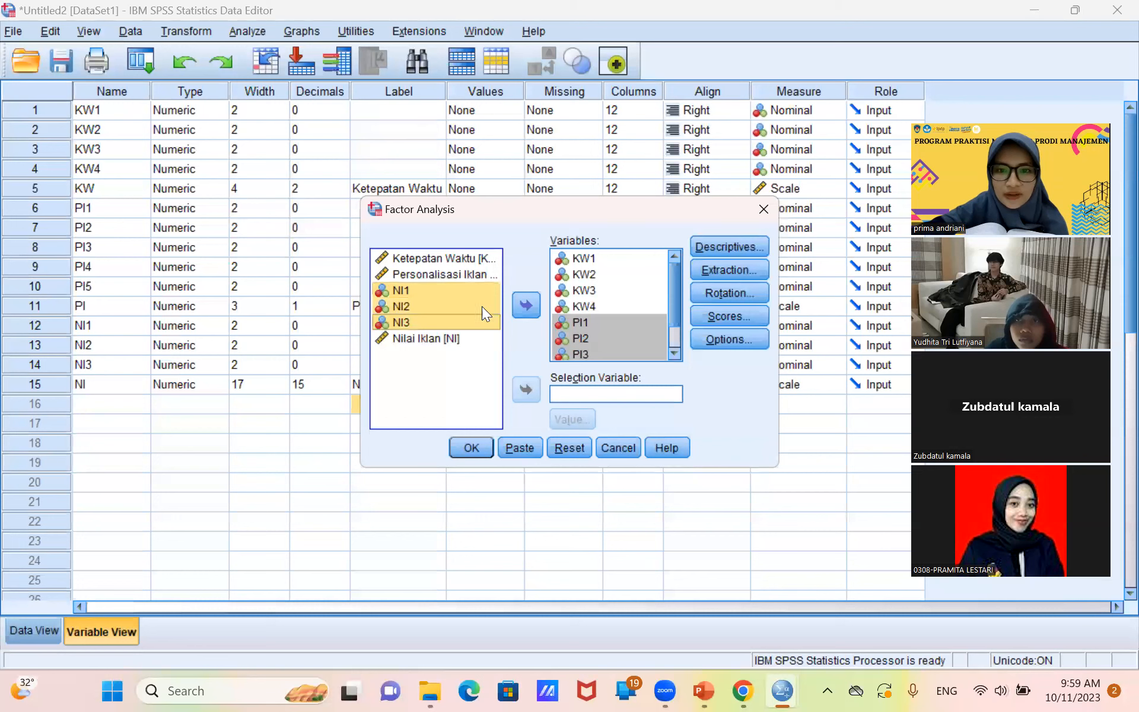
pyautogui.click(528, 306)
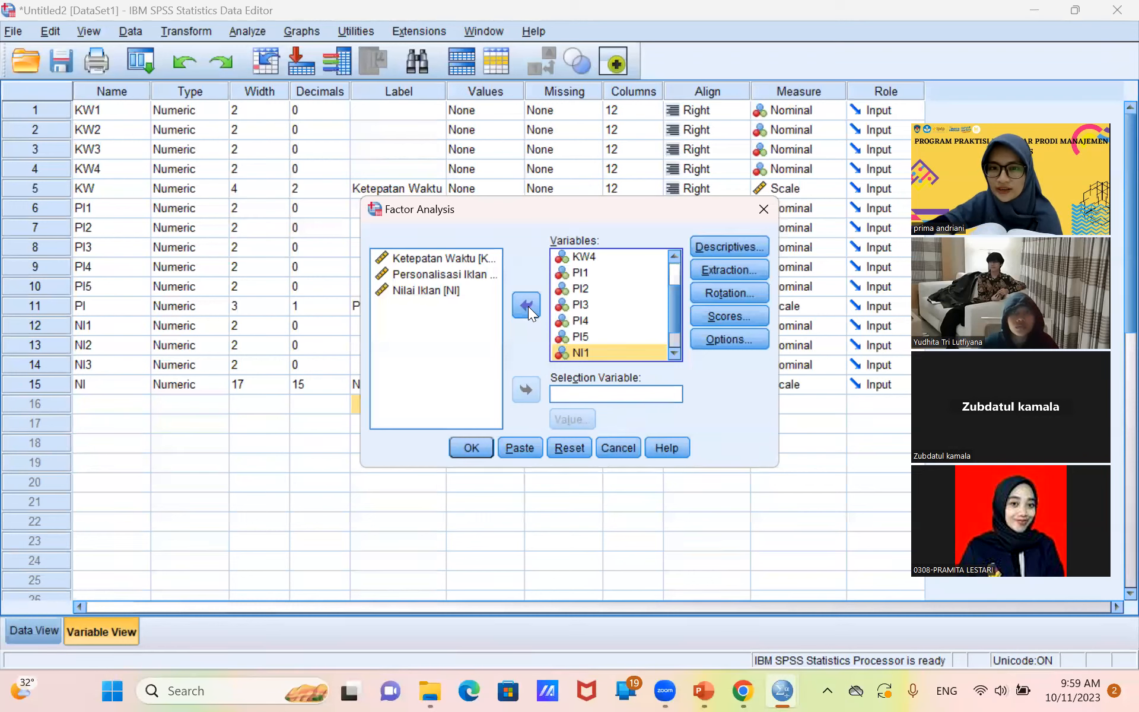
# Include the KMO and Bartlett's test of sphericity in the factor analysis descriptives.
pyautogui.click(711, 247)
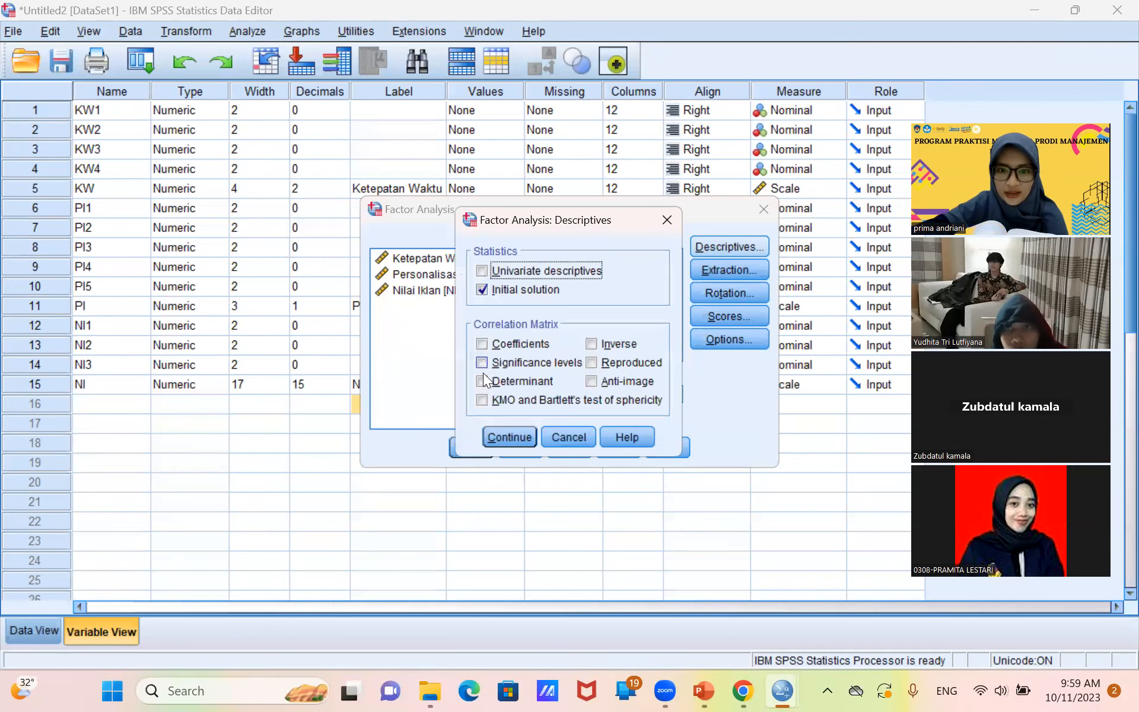
pyautogui.click(482, 399)
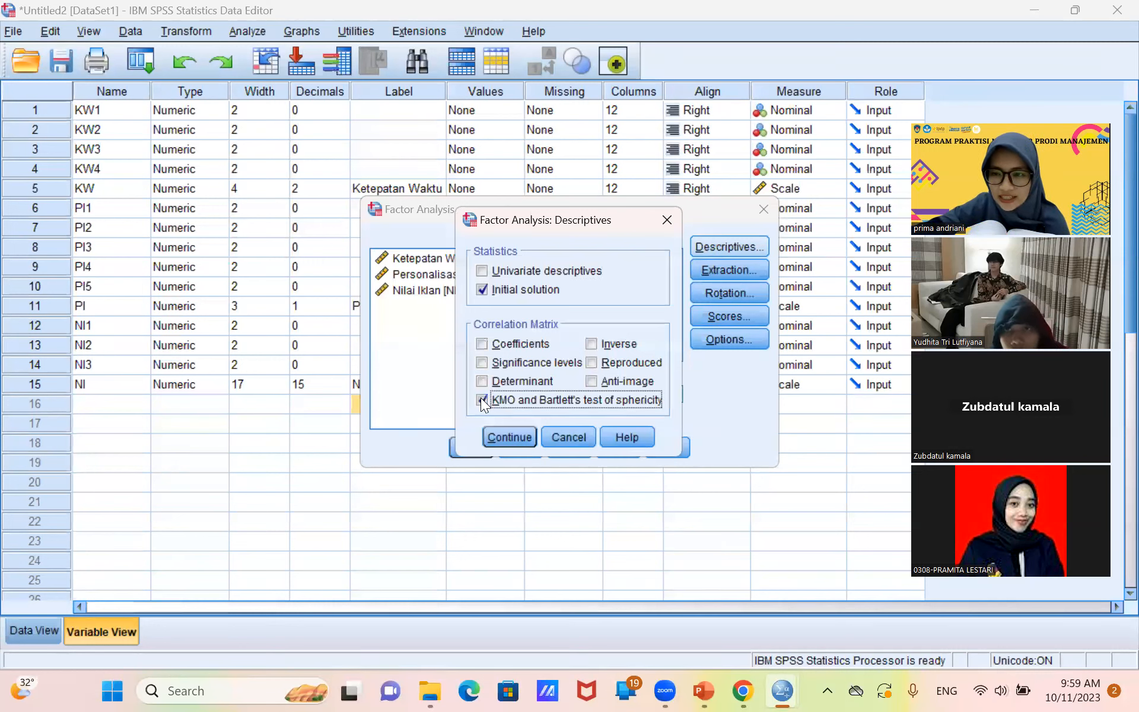
pyautogui.click(498, 436)
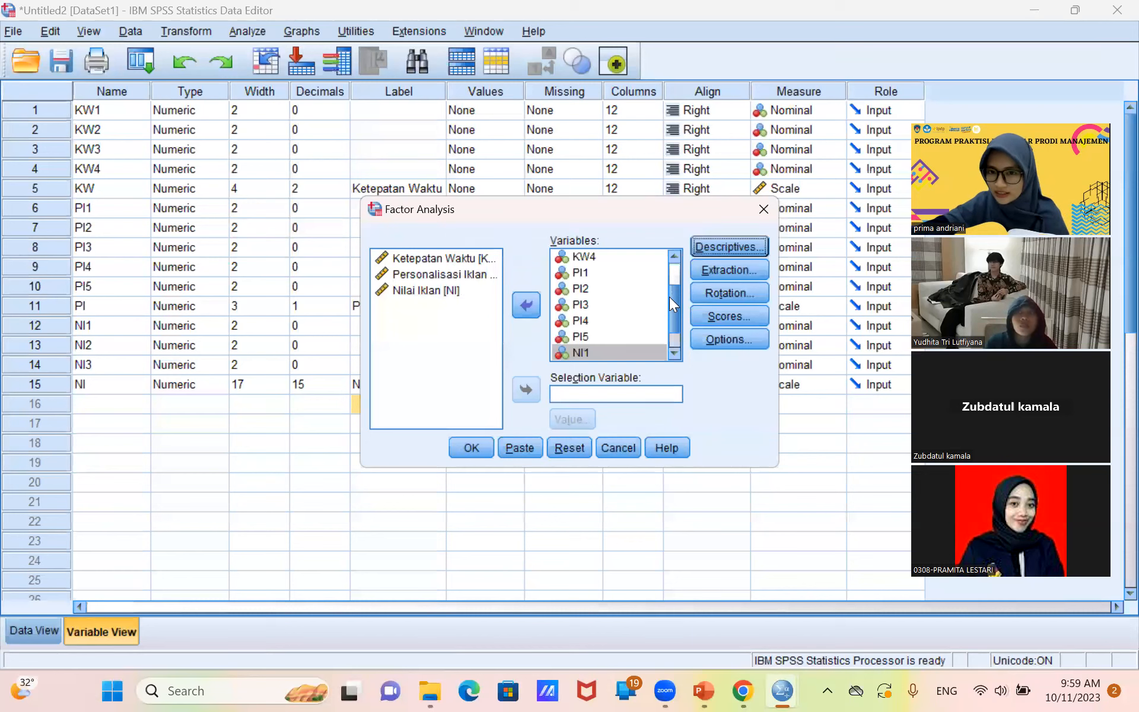
# Set the factor analysis rotation method to Varimax with the rotated solution displayed.
pyautogui.click(734, 292)
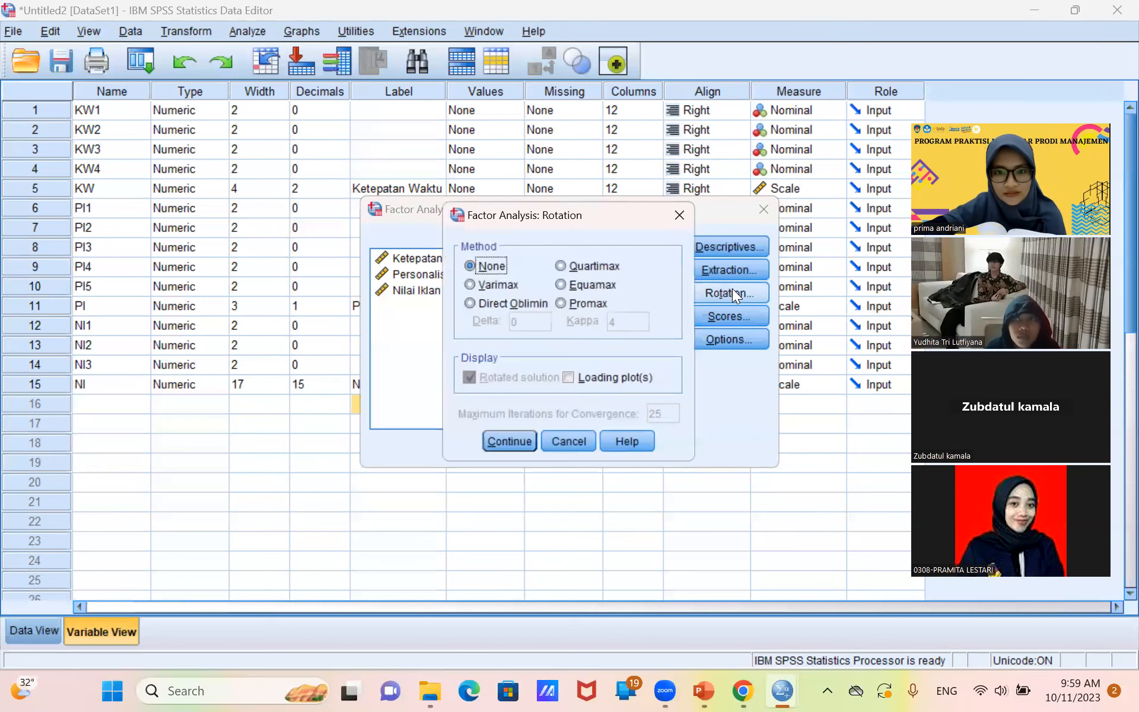
pyautogui.click(495, 283)
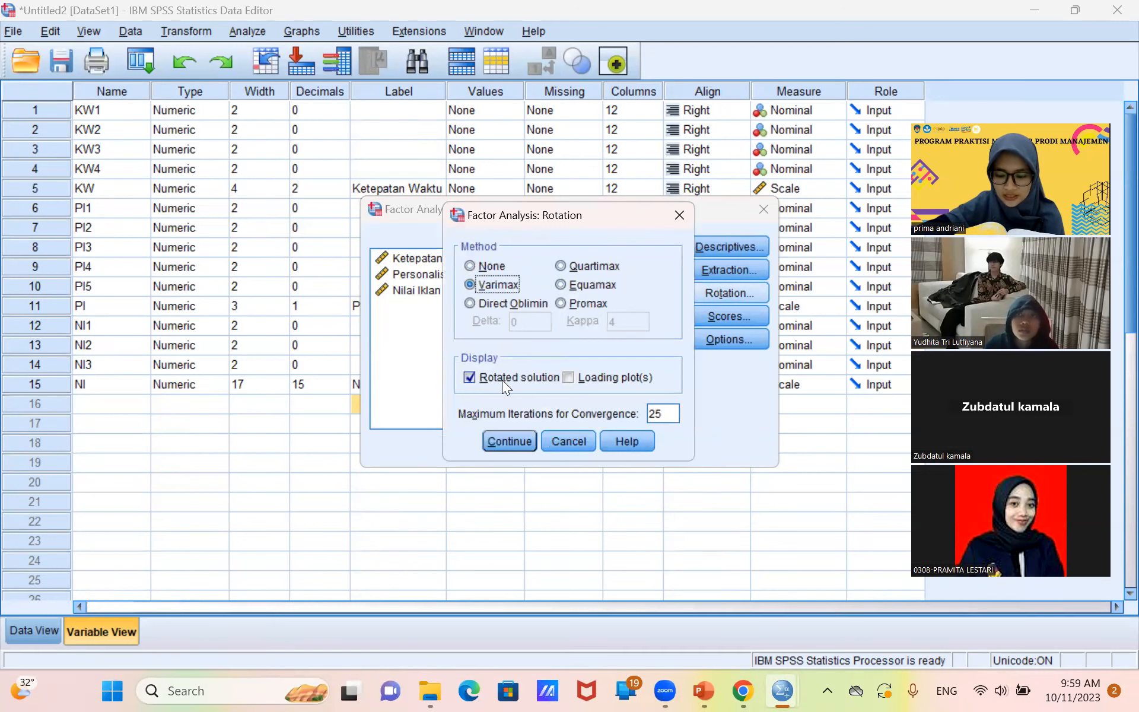
pyautogui.click(495, 433)
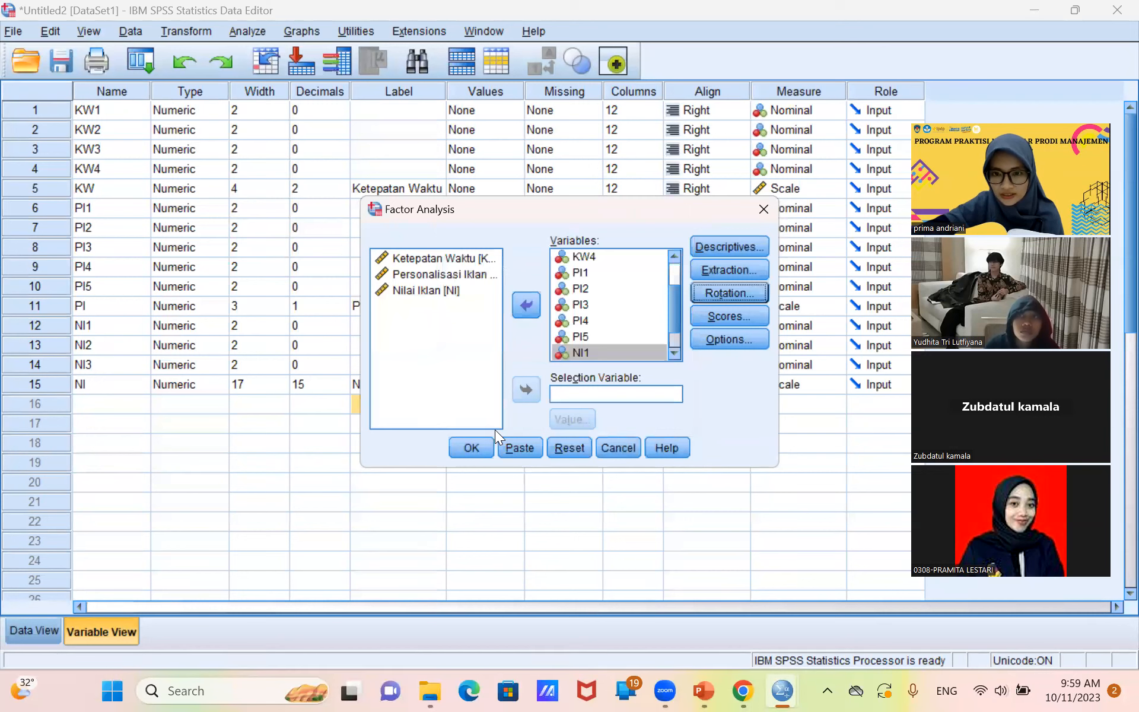
pyautogui.click(731, 270)
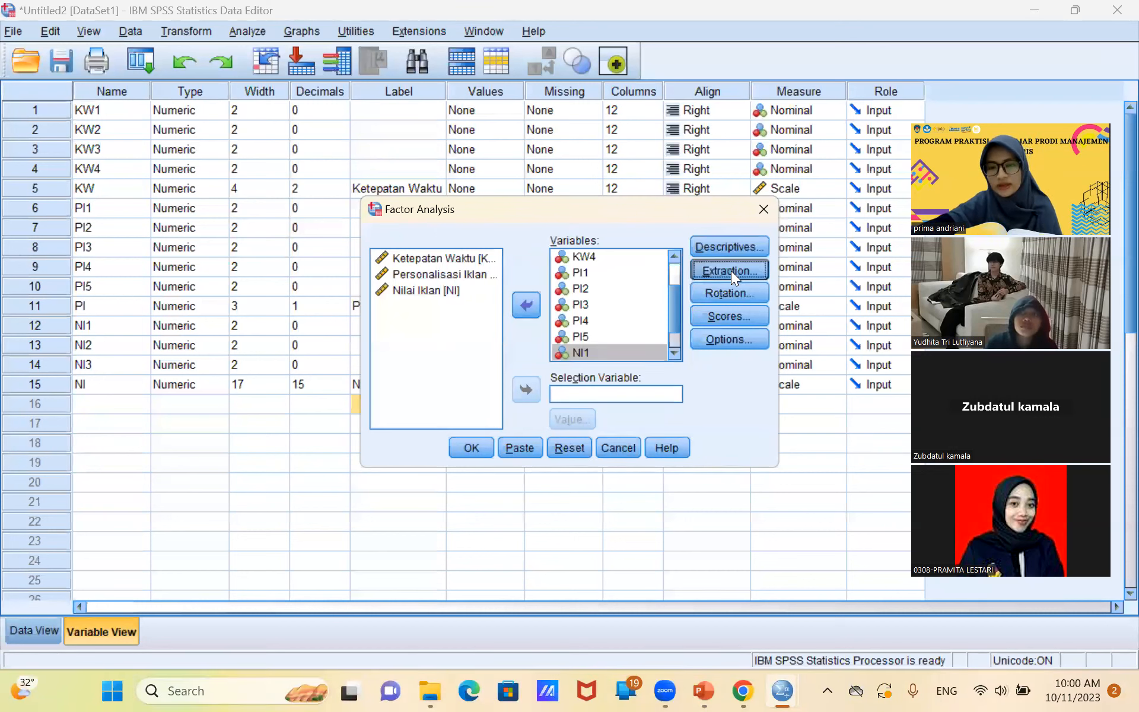
pyautogui.click(560, 475)
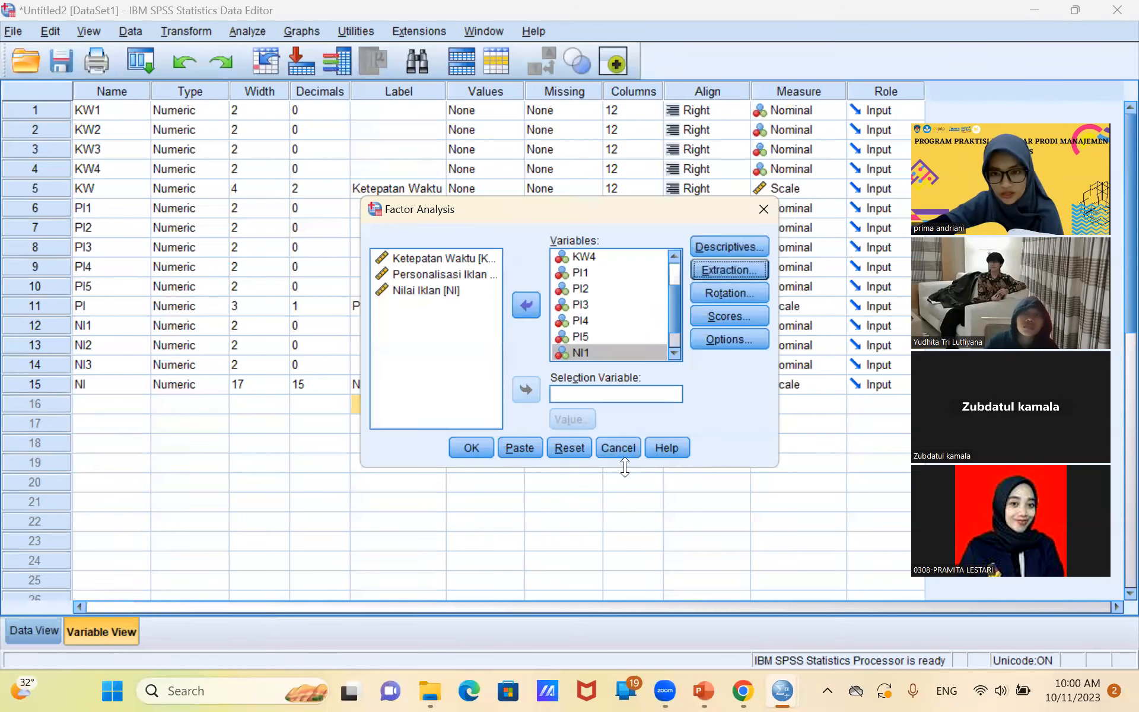
# Suppress small coefficients with an absolute value below .70 and run the factor analysis.
pyautogui.click(708, 337)
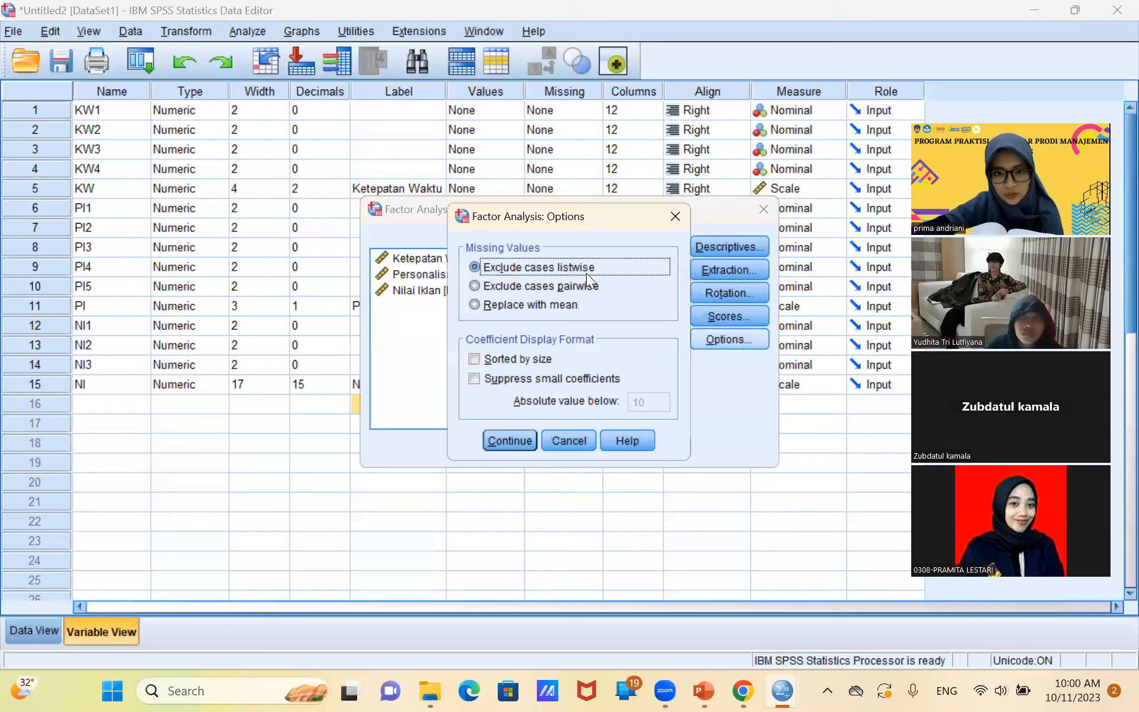
pyautogui.click(581, 378)
pyautogui.click(656, 403)
pyautogui.press('BackSpace')
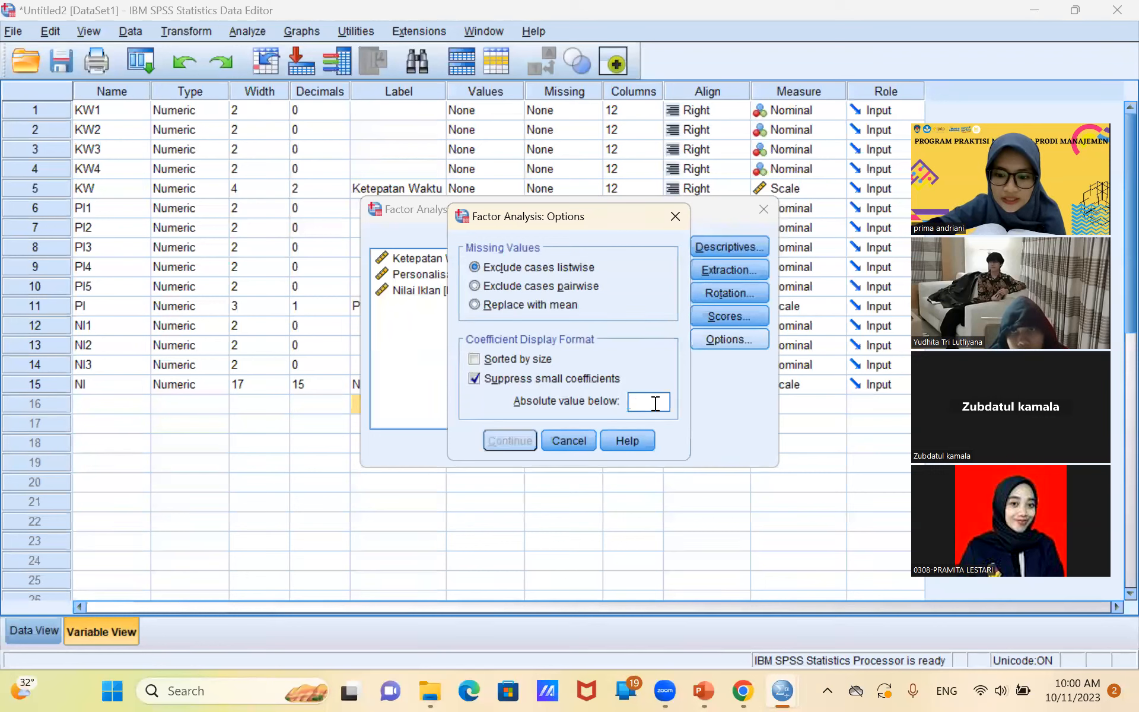
pyautogui.write('.07')
pyautogui.press('BackSpace')
pyautogui.press('BackSpace')
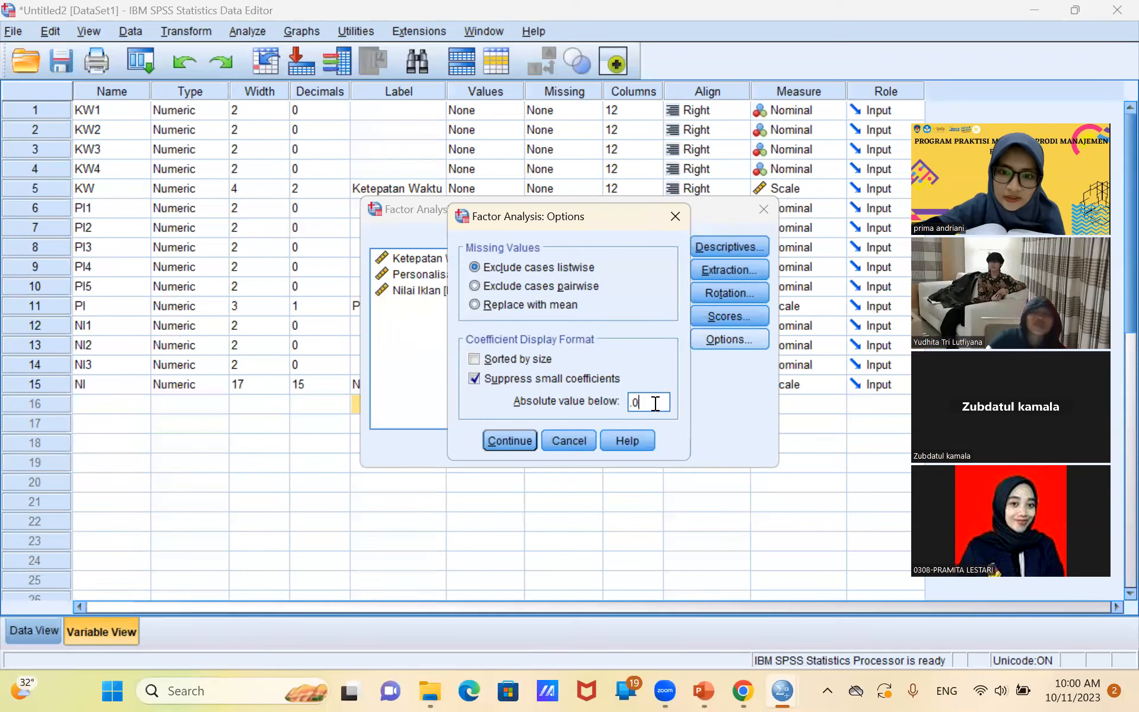
pyautogui.write('70')
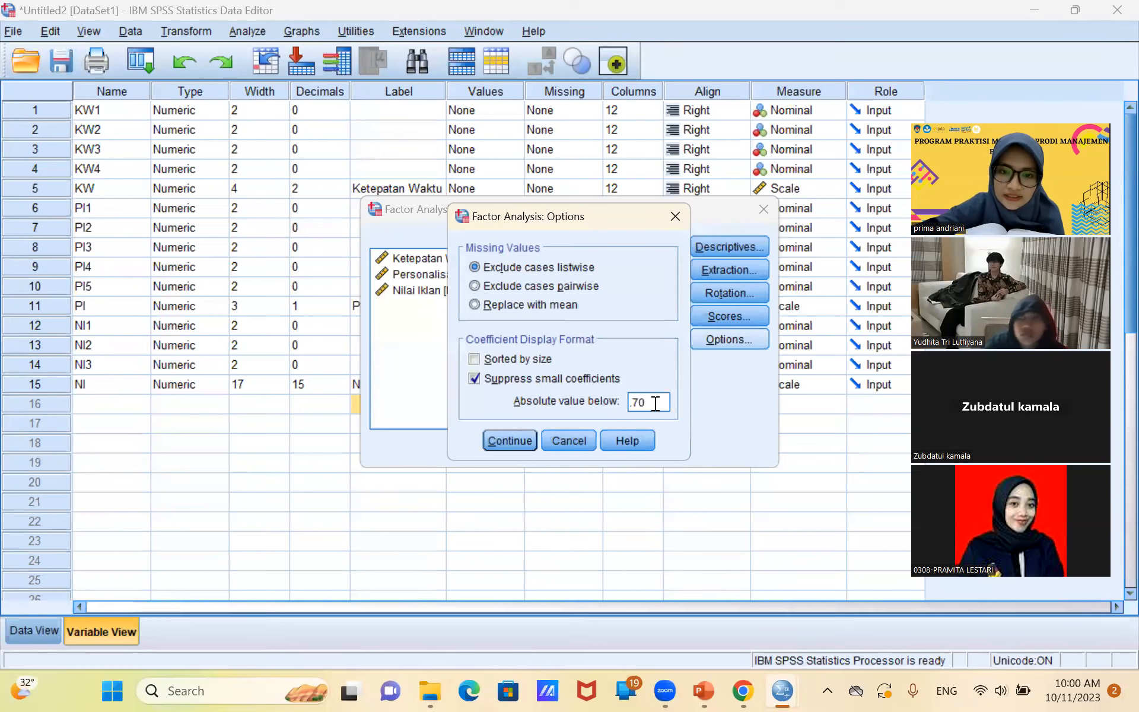
pyautogui.click(504, 440)
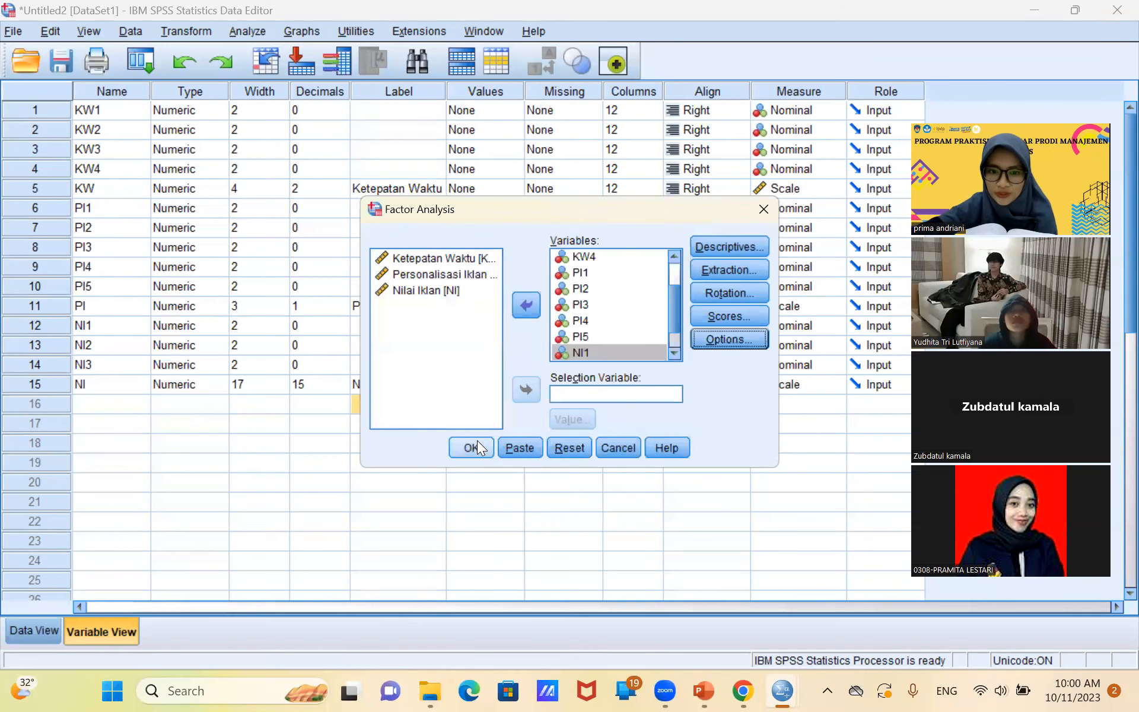
pyautogui.click(474, 441)
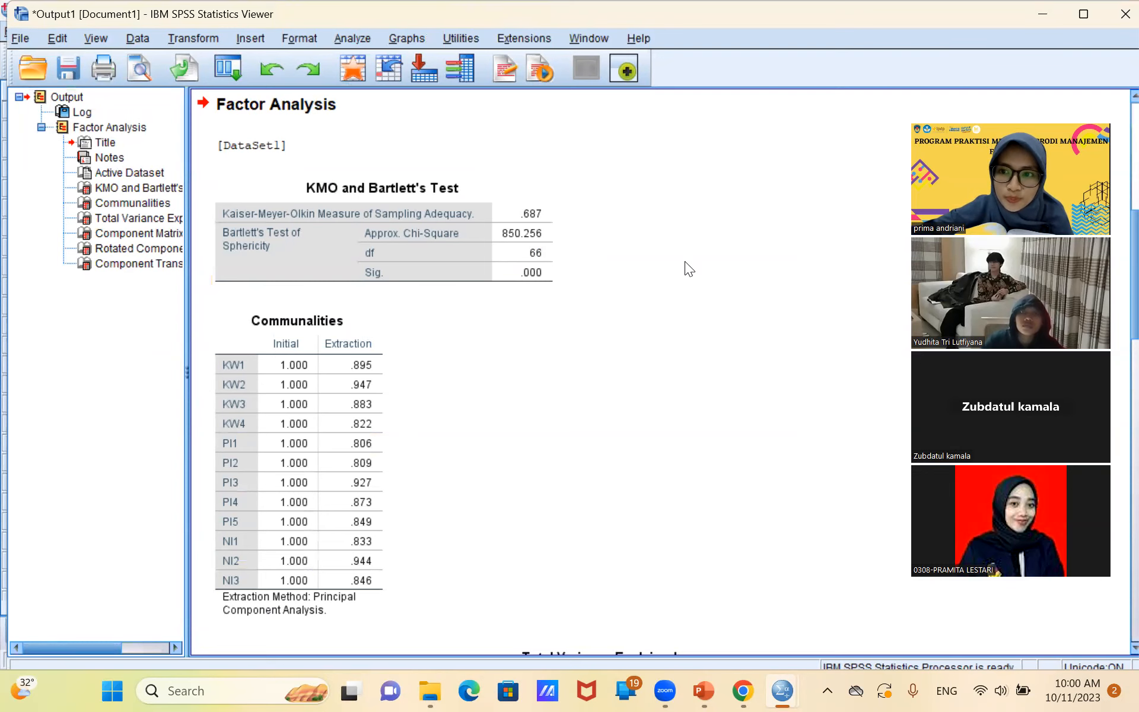
# Examine the factor analysis output, especially the item loadings in the Rotated Component Matrix.
pyautogui.scroll(-5, 685, 261)
pyautogui.scroll(-9, 684, 262)
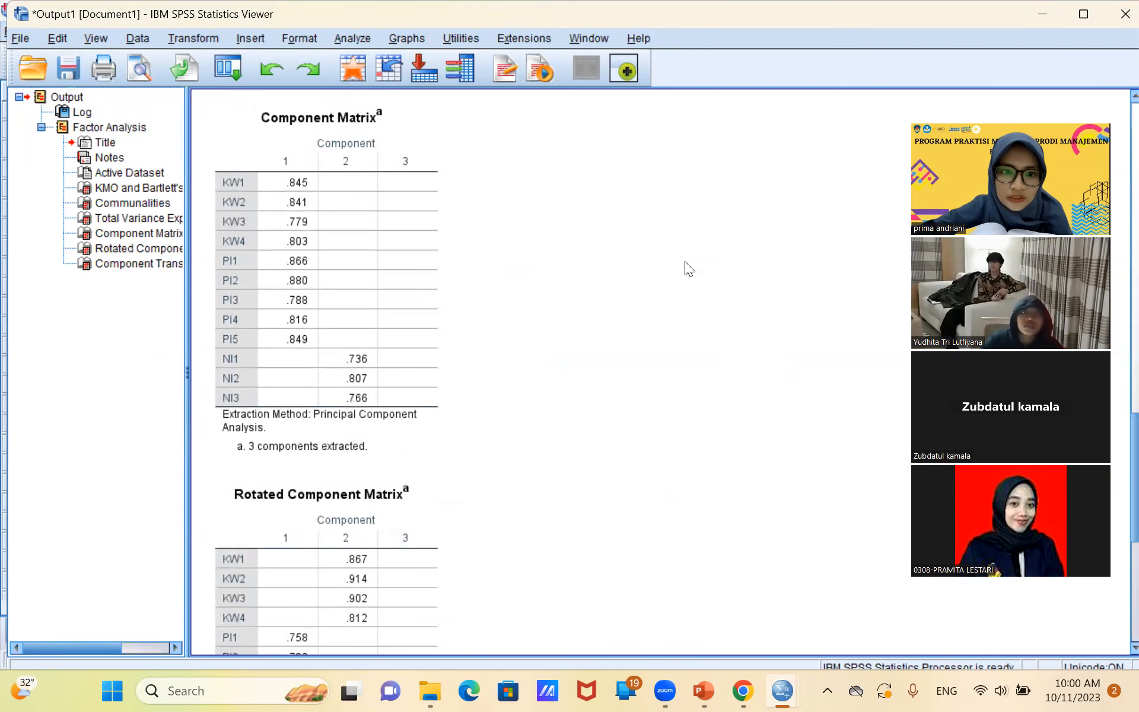
pyautogui.scroll(-10, 685, 261)
pyautogui.scroll(2, 685, 261)
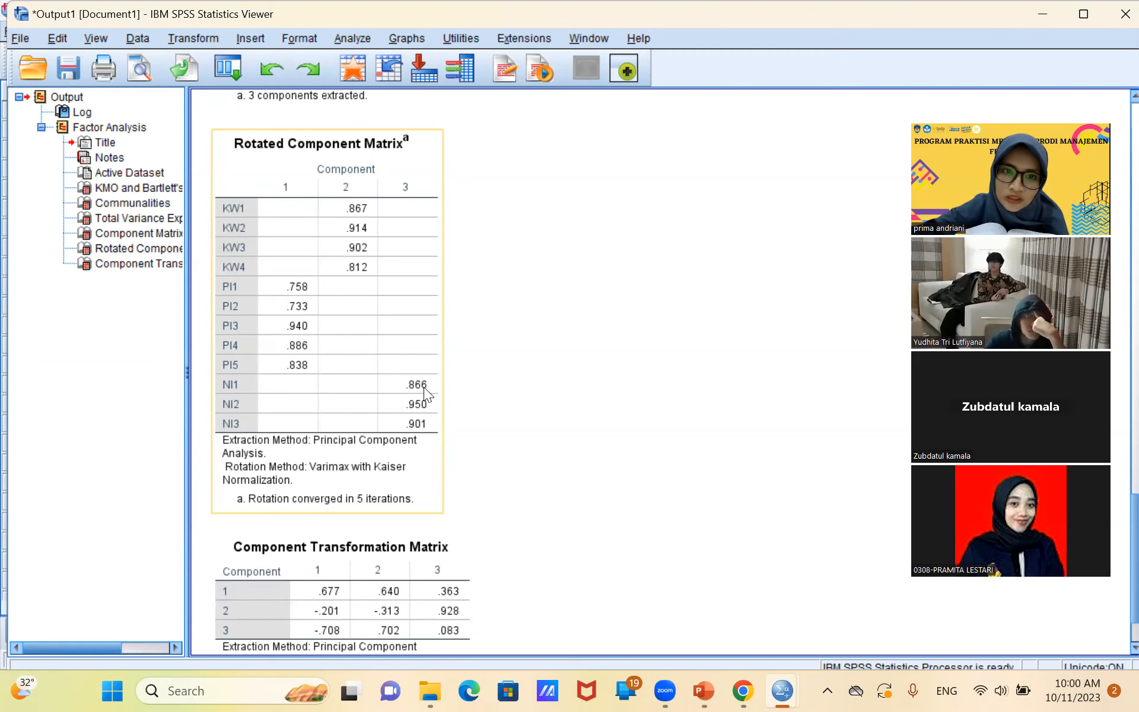
pyautogui.click(522, 350)
pyautogui.scroll(-2, 526, 350)
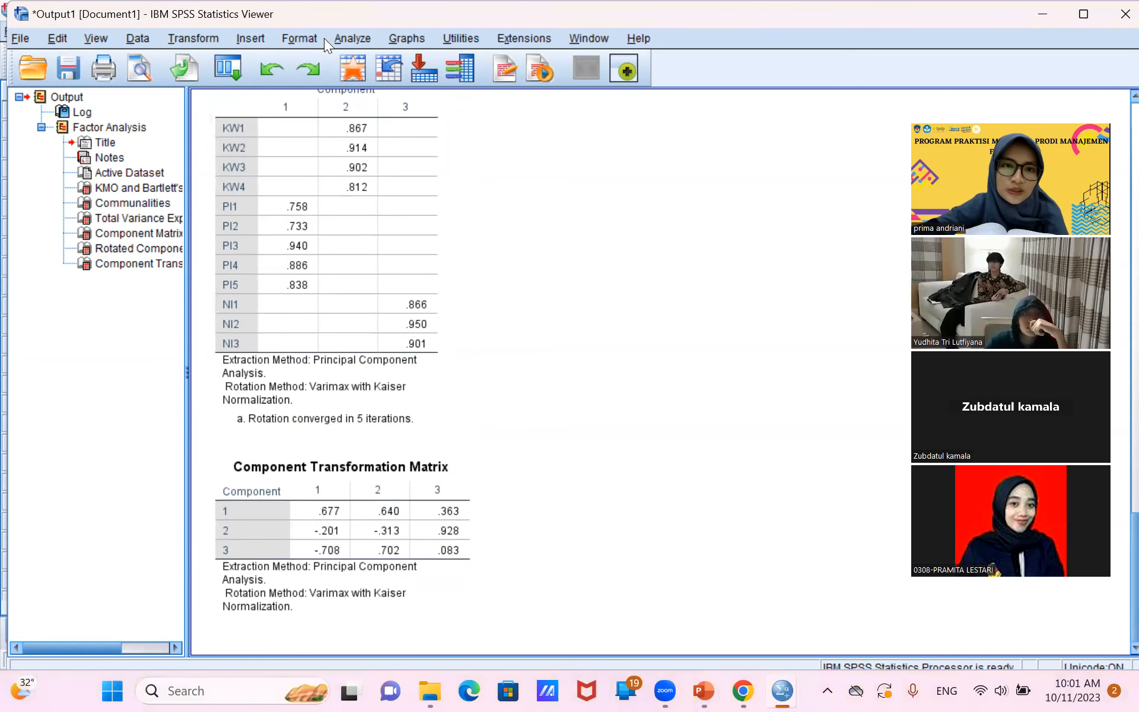
# Set up a scale Reliability Analysis with KW1 to KW4 as the items.
pyautogui.click(341, 39)
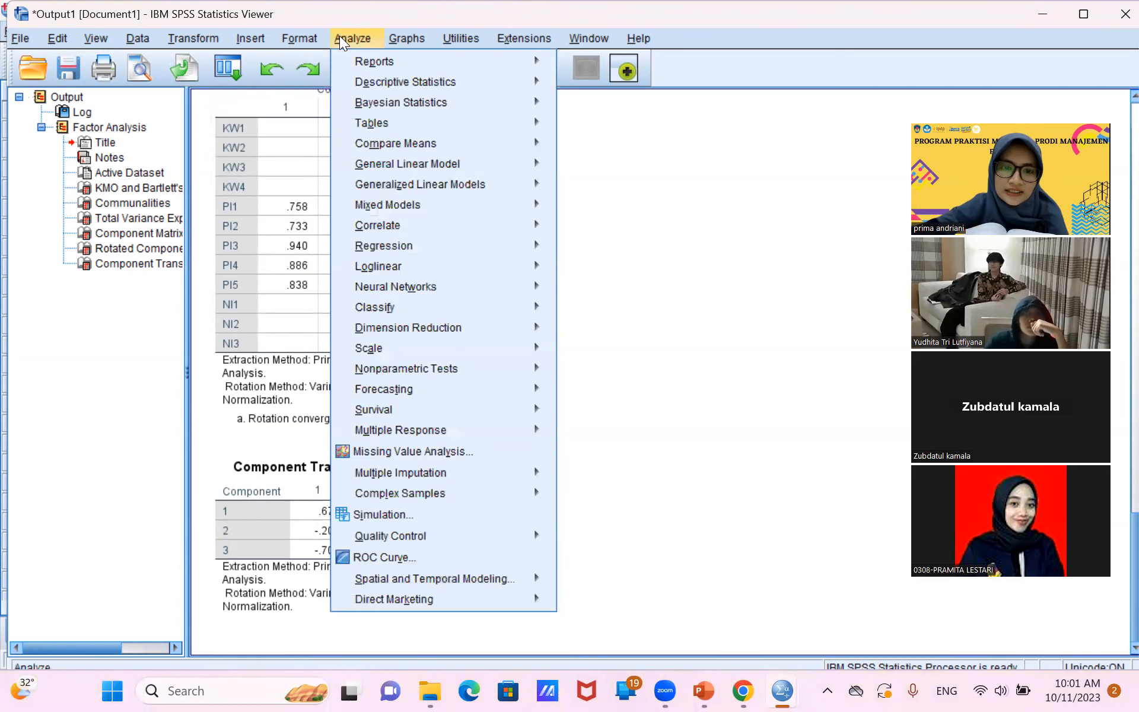
pyautogui.moveTo(450, 192)
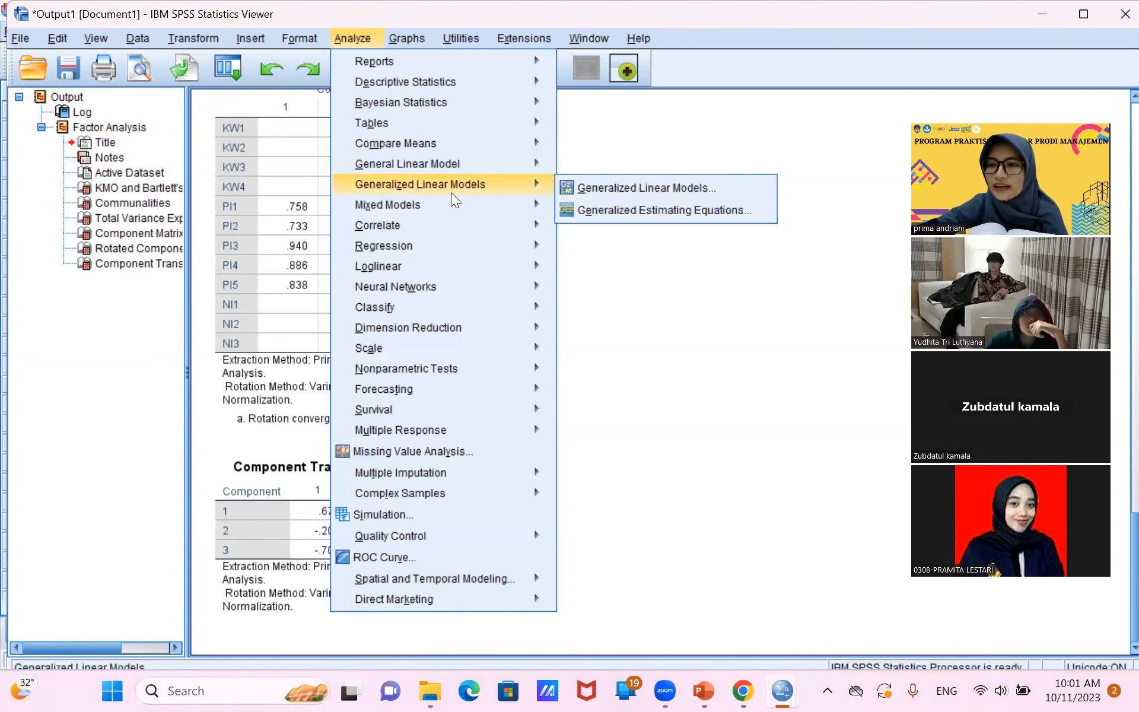
pyautogui.moveTo(478, 238)
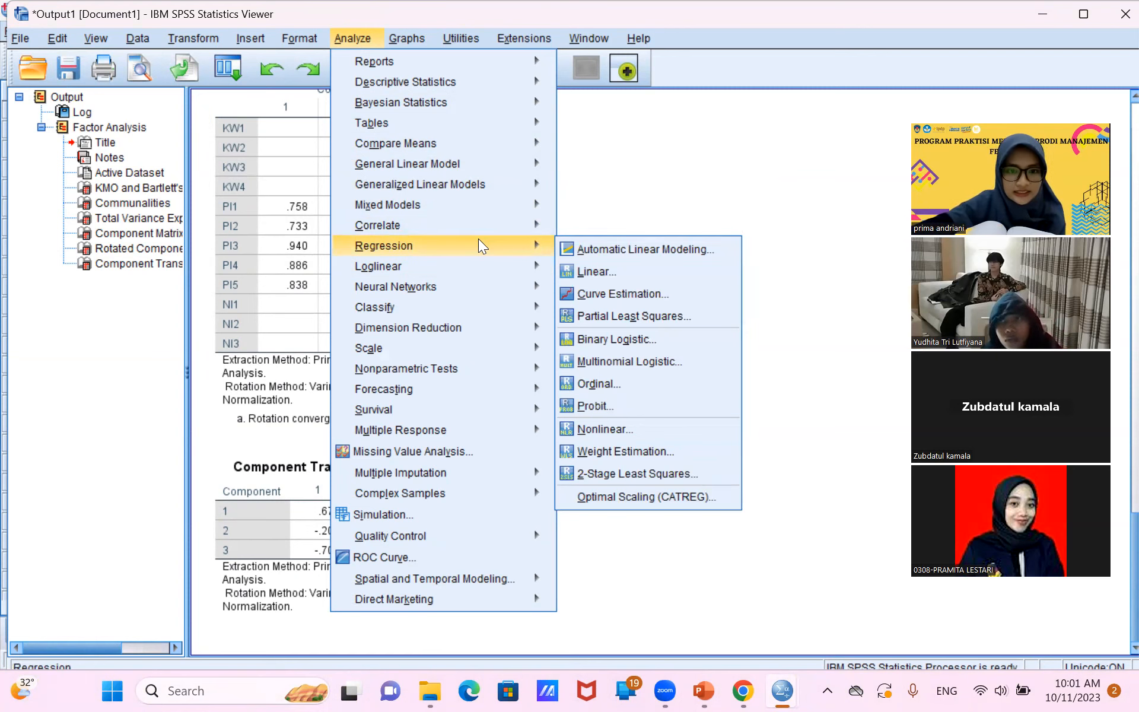
pyautogui.moveTo(467, 349)
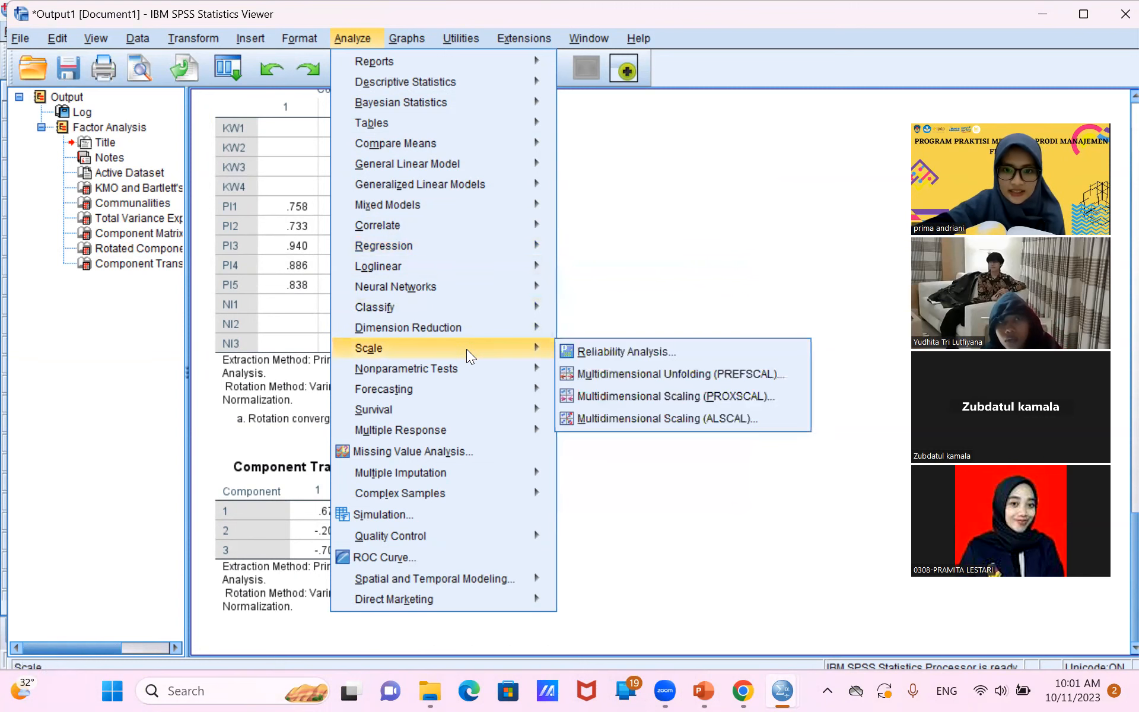
pyautogui.click(584, 357)
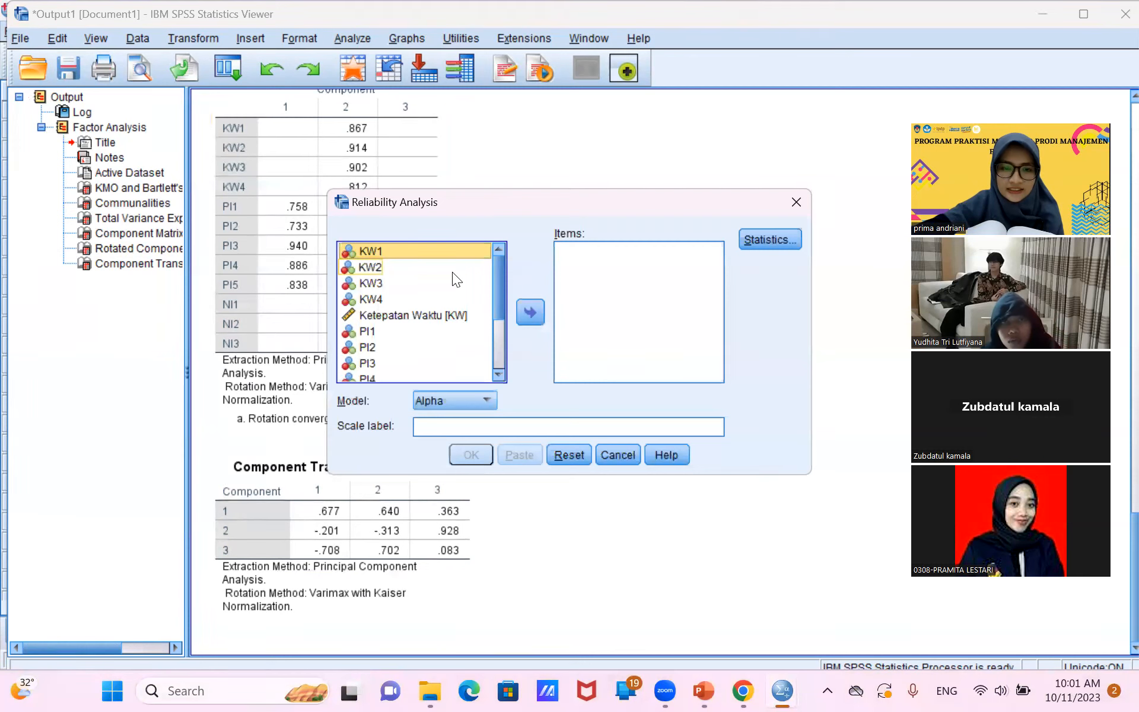
pyautogui.click(457, 254)
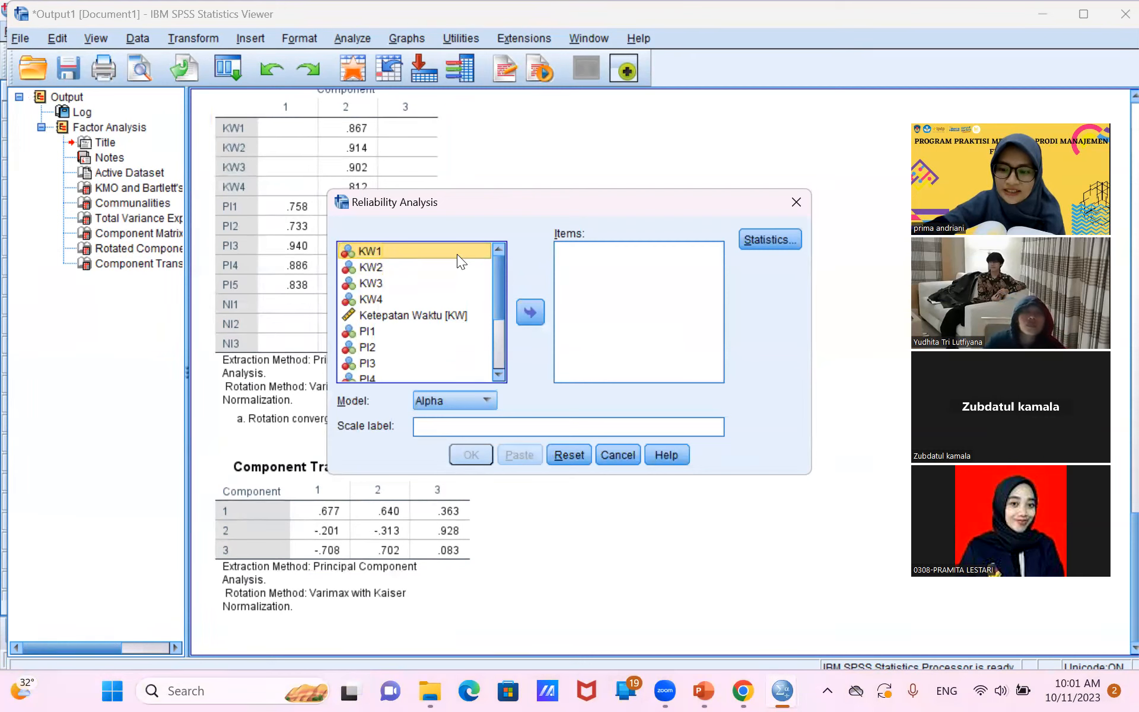
pyautogui.hotkey('shift', 'Down')
pyautogui.hotkey('shift', 'Down')
pyautogui.hotkey('shift', 'Down')
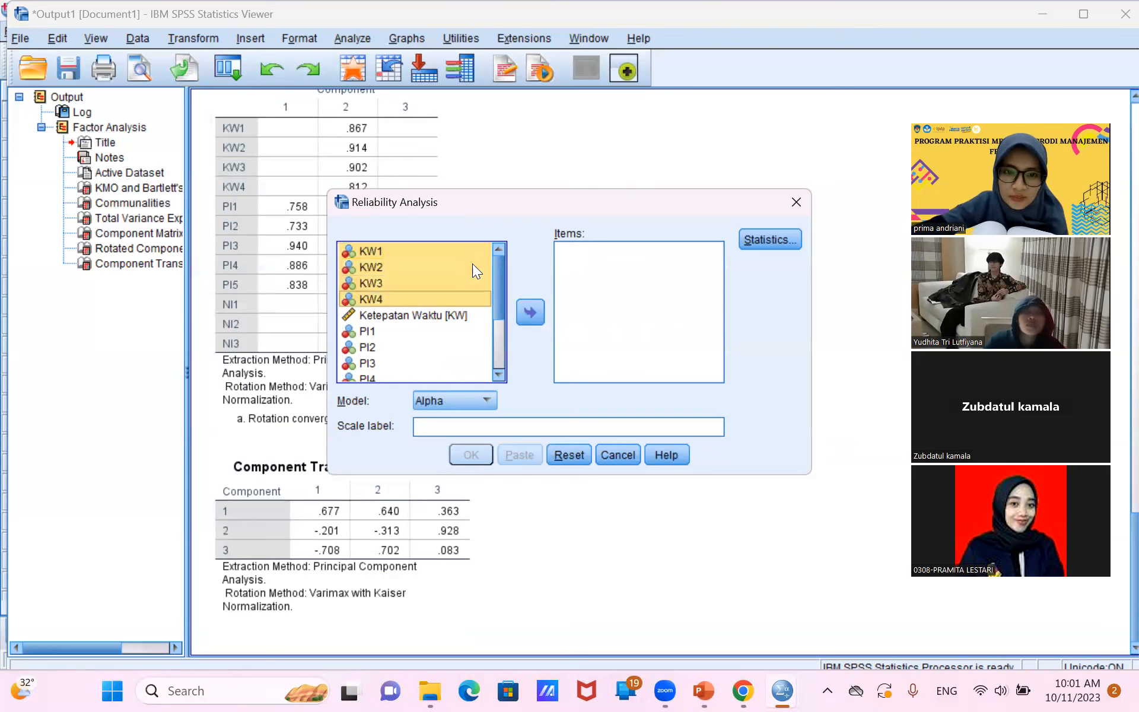
pyautogui.click(533, 308)
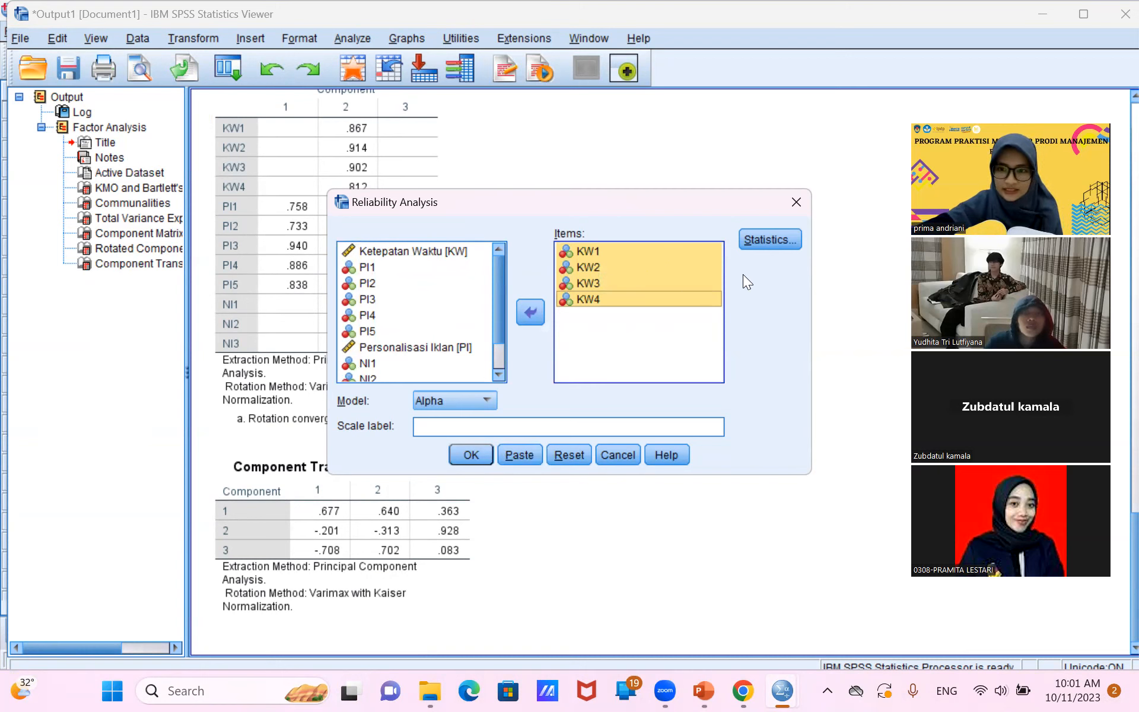
# Request item, scale and scale-if-item-deleted descriptives plus inter-item correlations, and run the reliability analysis for KW1 to KW4.
pyautogui.click(767, 238)
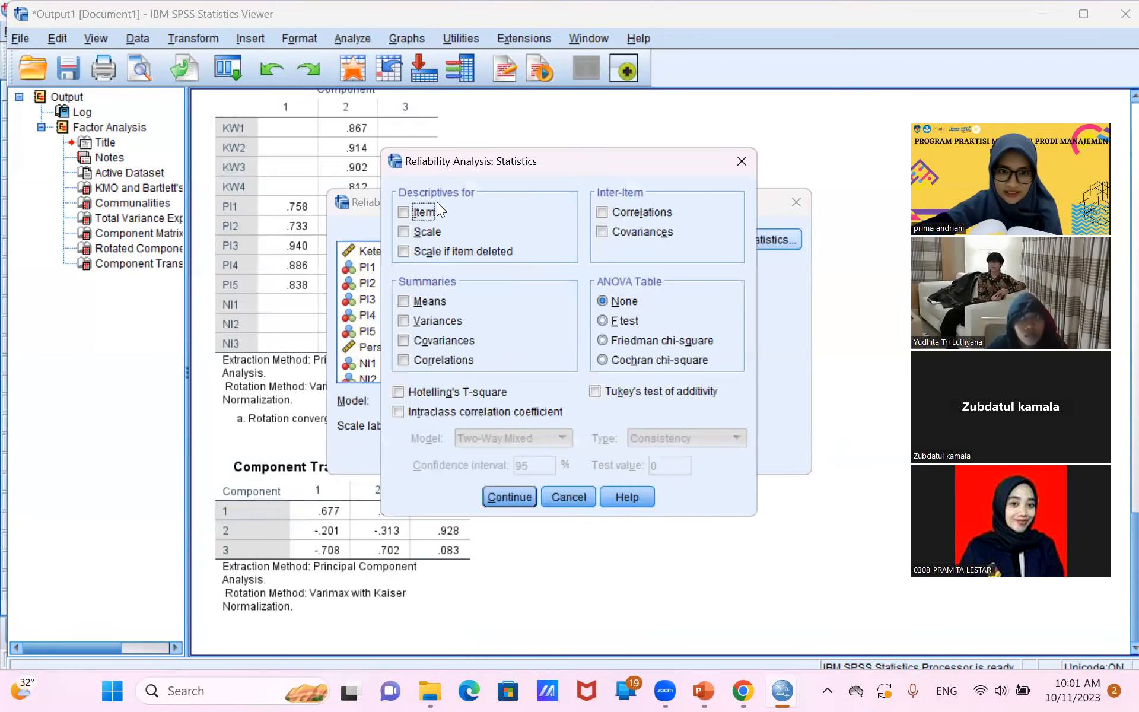
pyautogui.click(432, 212)
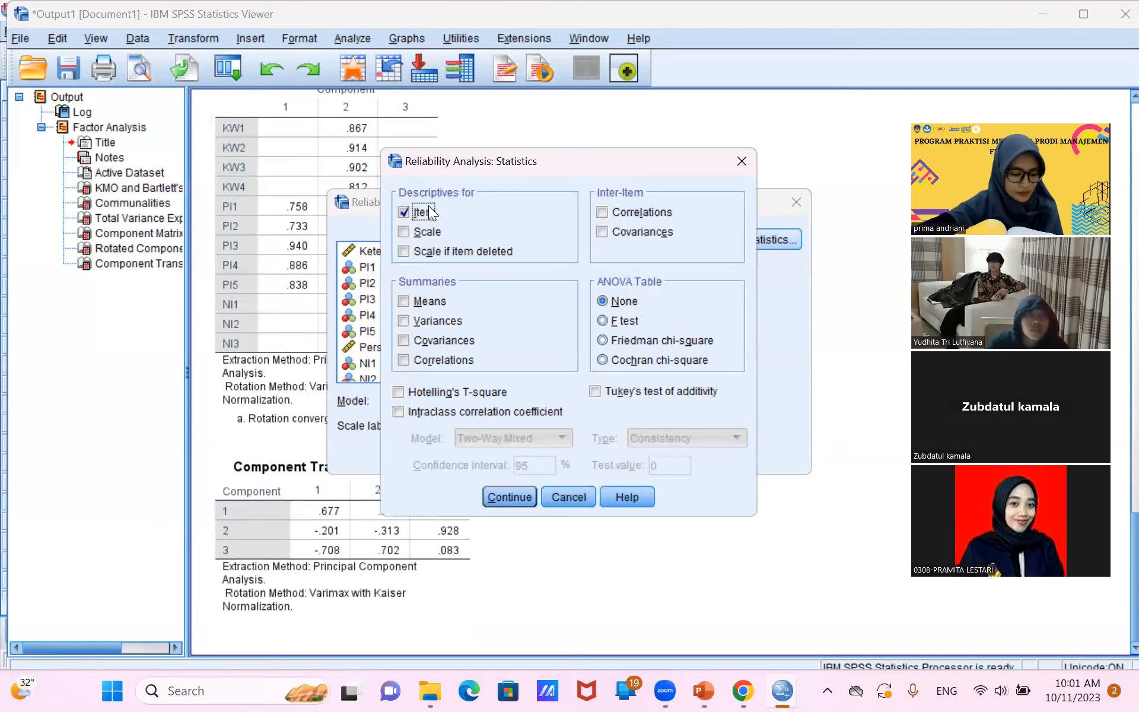
pyautogui.click(427, 232)
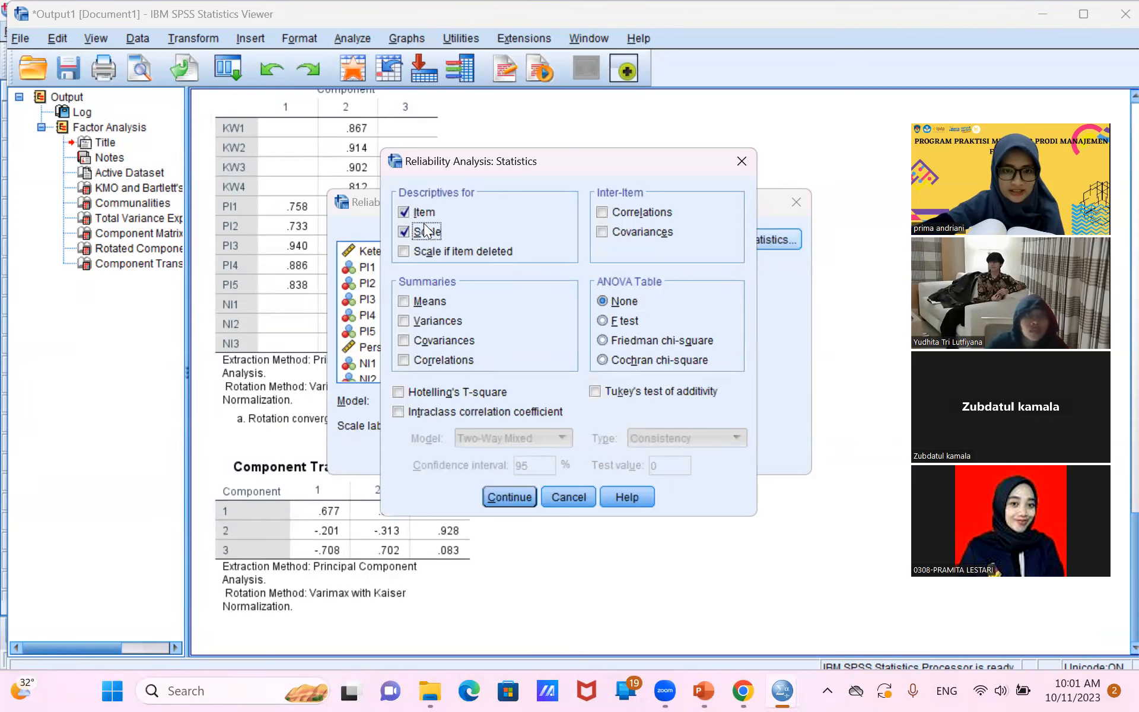
pyautogui.click(427, 251)
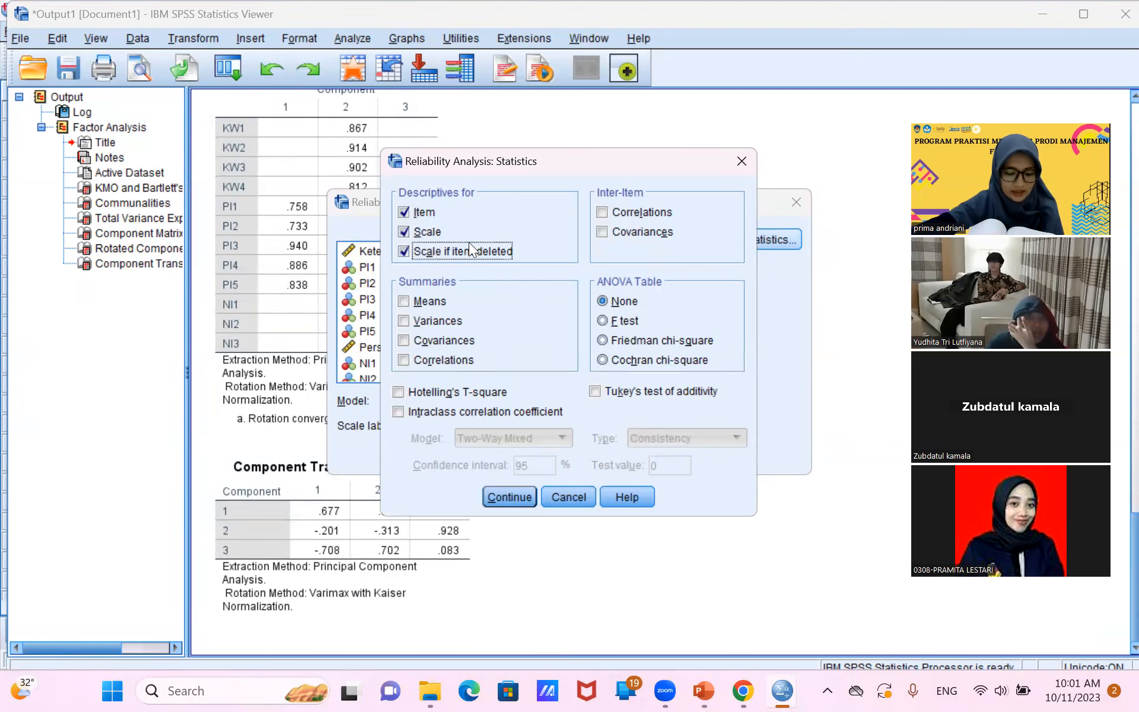
pyautogui.click(624, 211)
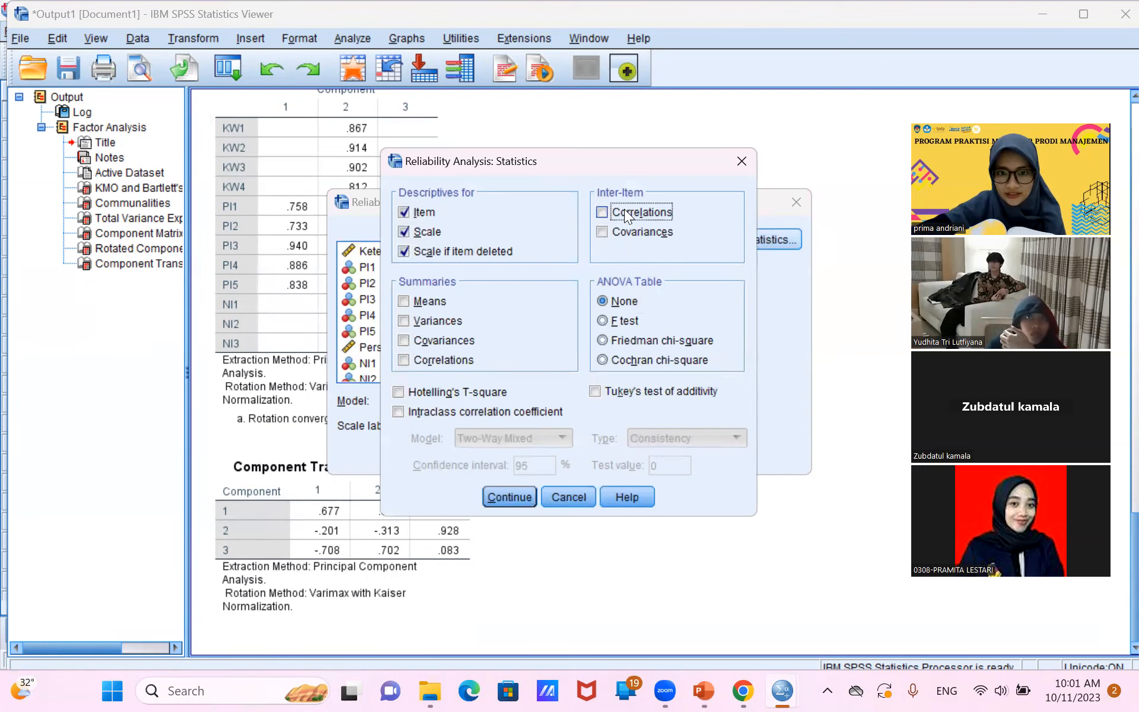
pyautogui.click(505, 493)
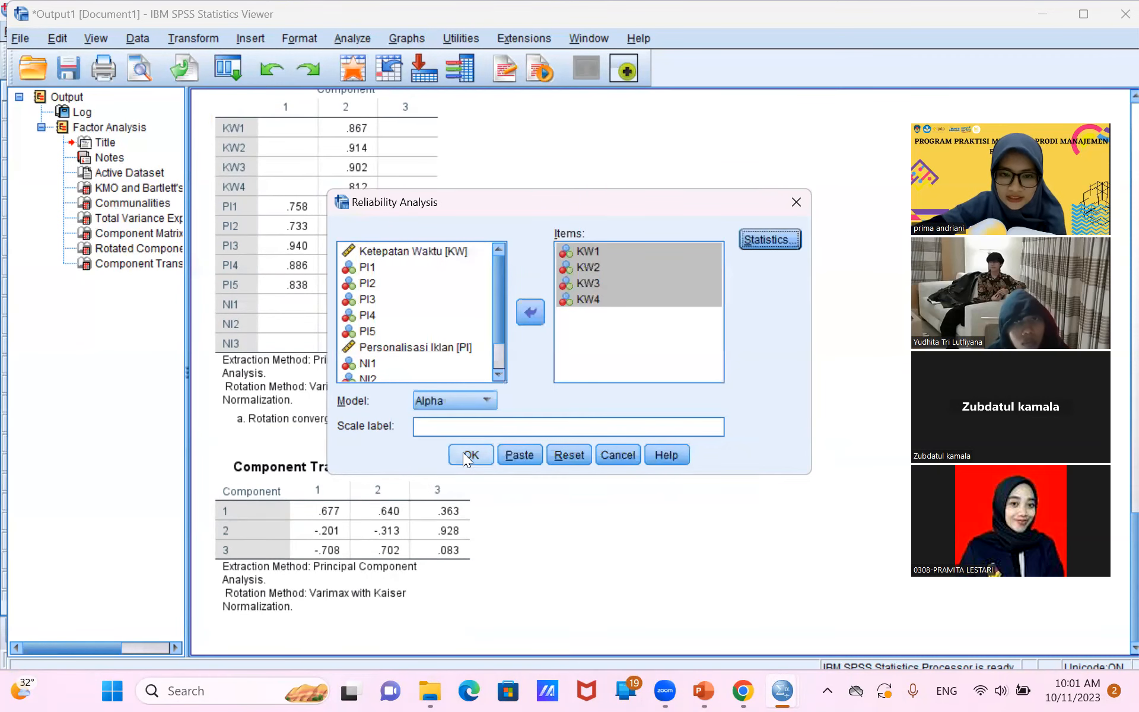
pyautogui.click(463, 452)
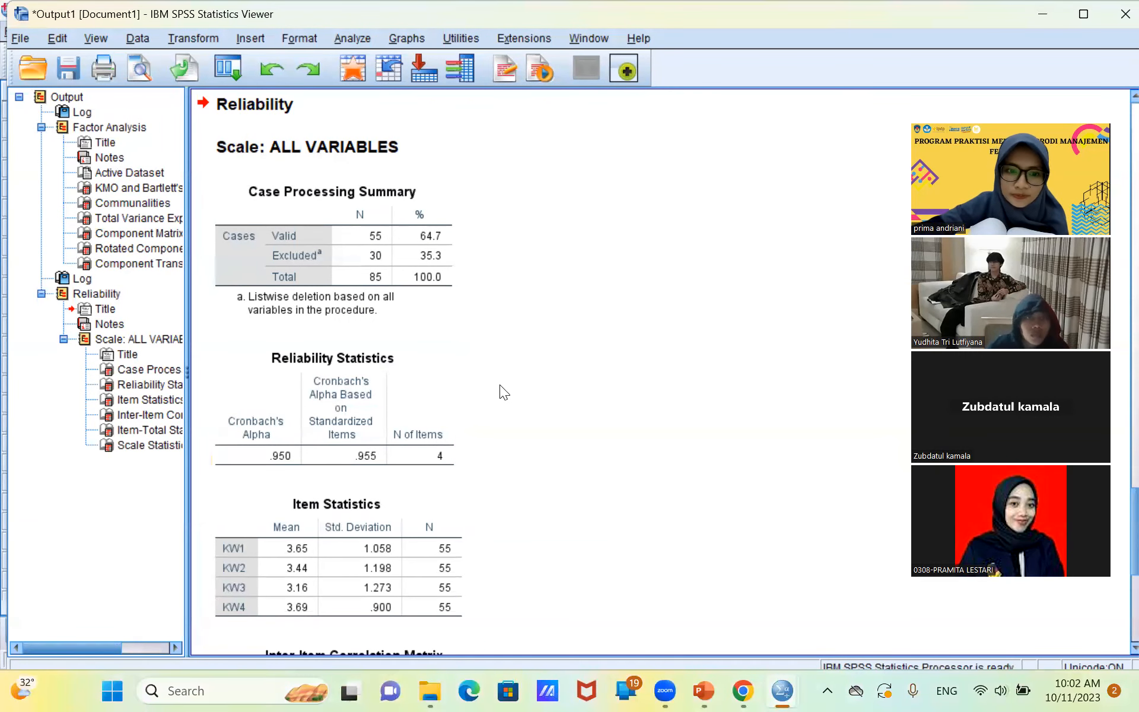
# Reopen the scale Reliability Analysis and remove KW1 to KW4 from its items.
pyautogui.scroll(-5, 499, 384)
pyautogui.scroll(1, 499, 384)
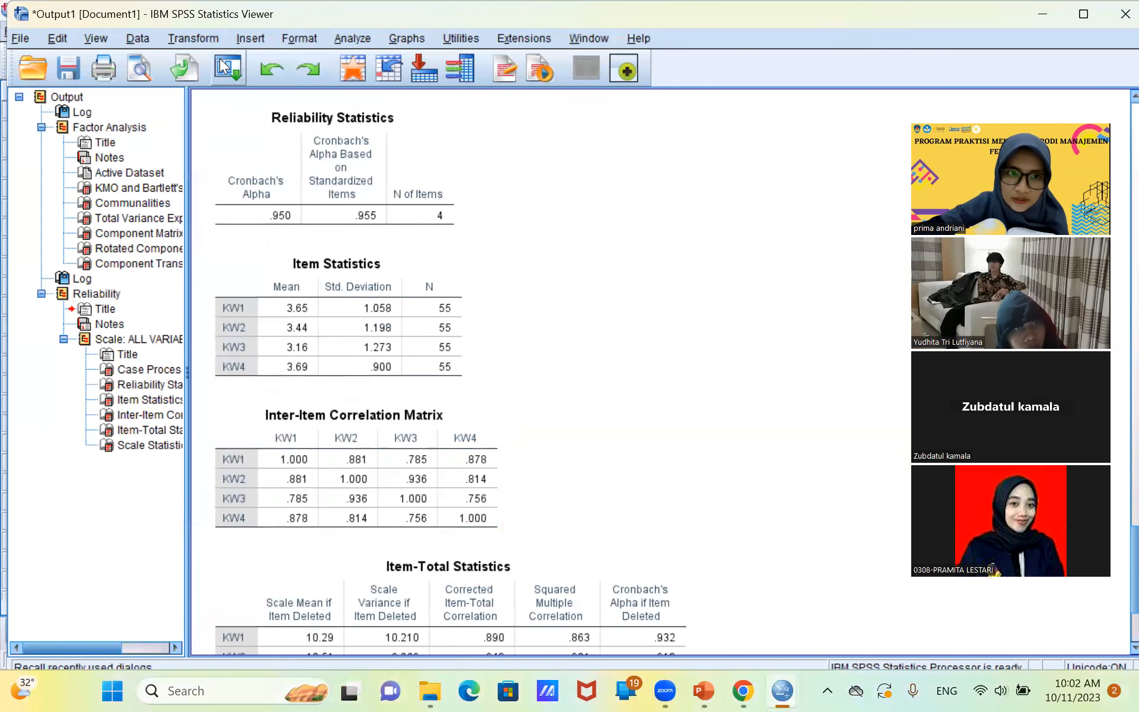
pyautogui.click(369, 36)
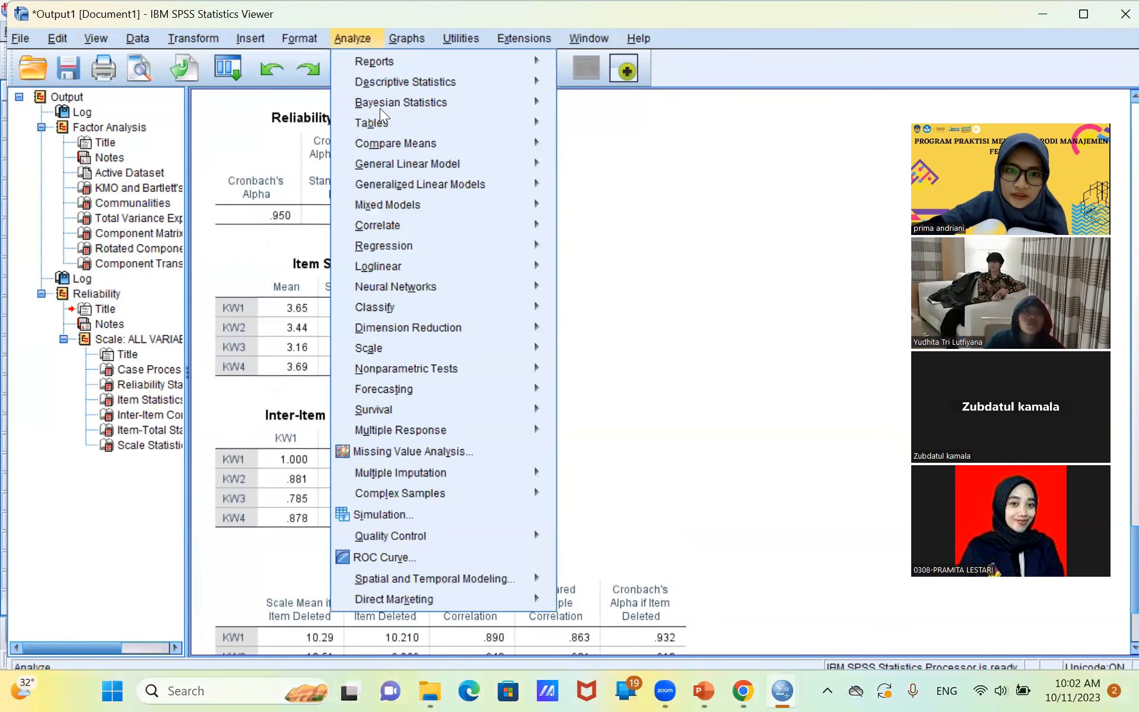
pyautogui.moveTo(456, 344)
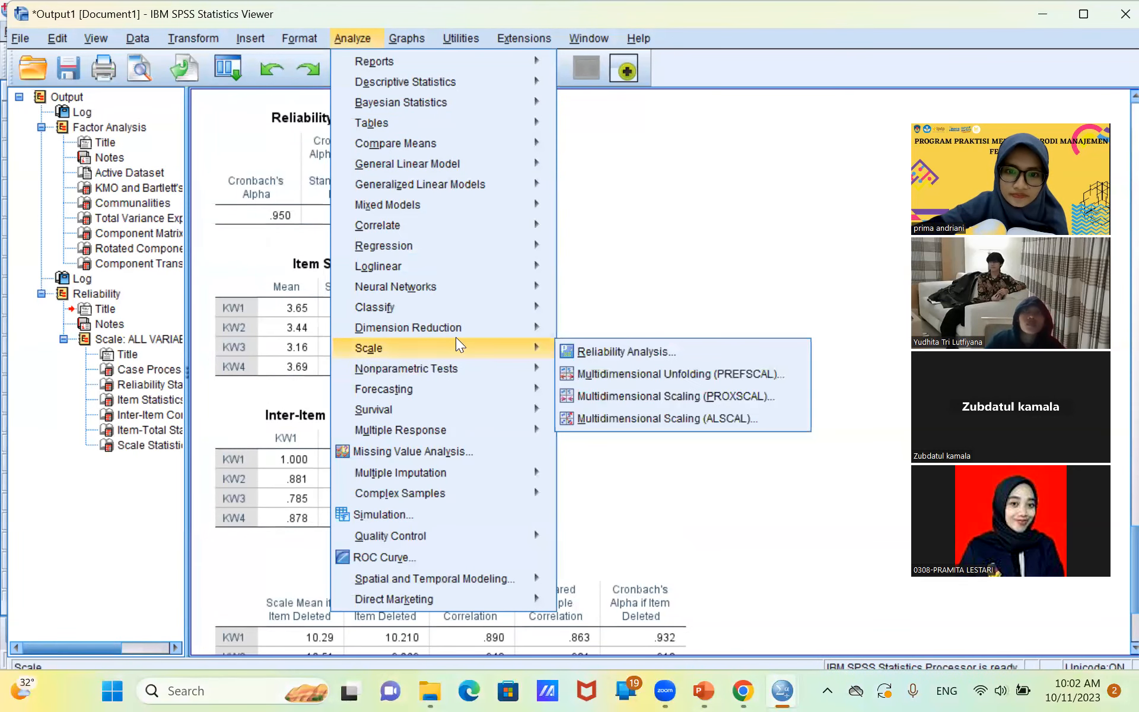
pyautogui.click(589, 353)
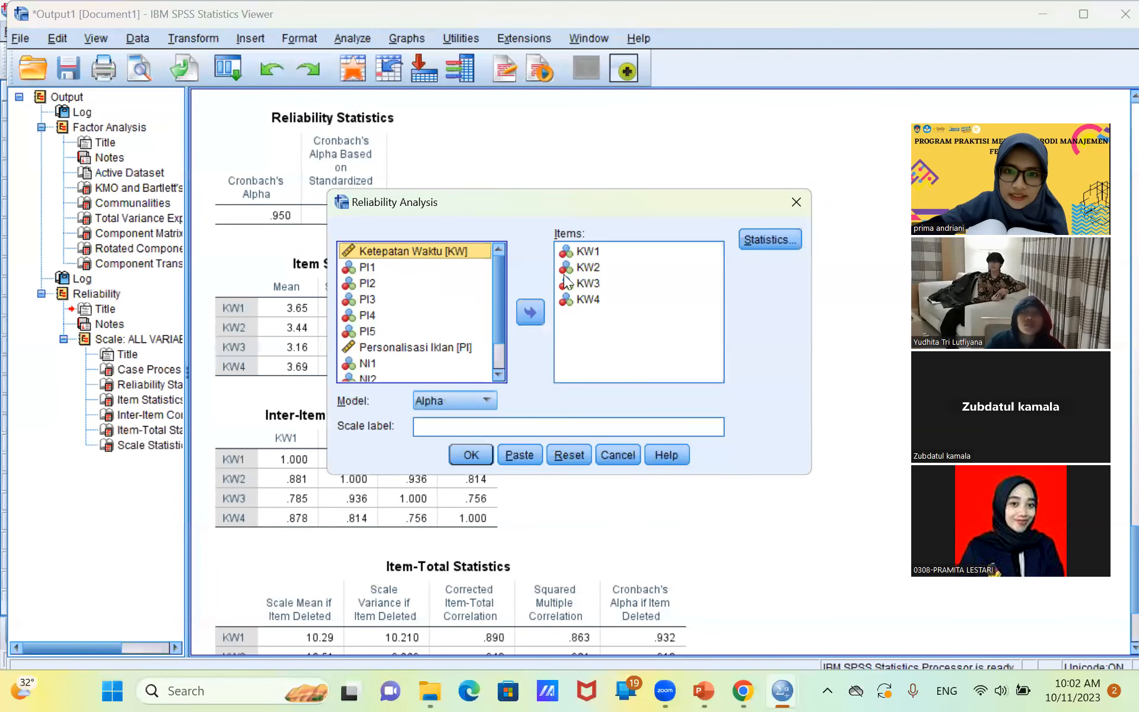
pyautogui.click(585, 254)
pyautogui.hotkey('shift', 'Down')
pyautogui.hotkey('shift', 'Down')
pyautogui.hotkey('shift', 'Down')
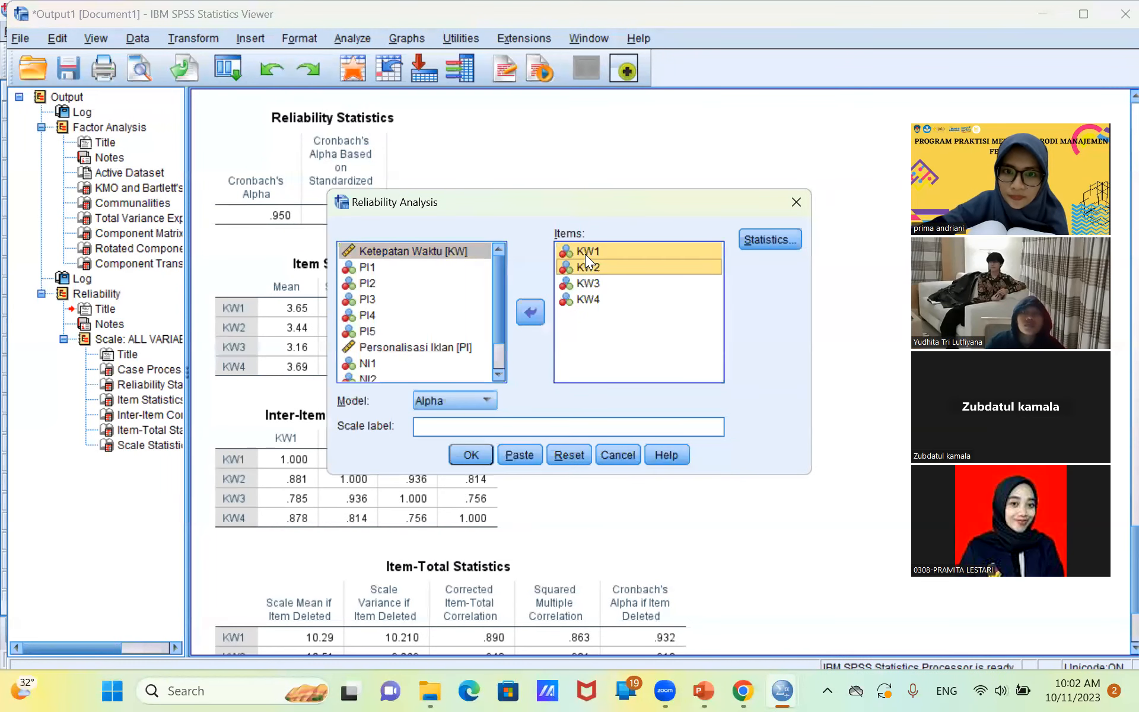
pyautogui.click(532, 312)
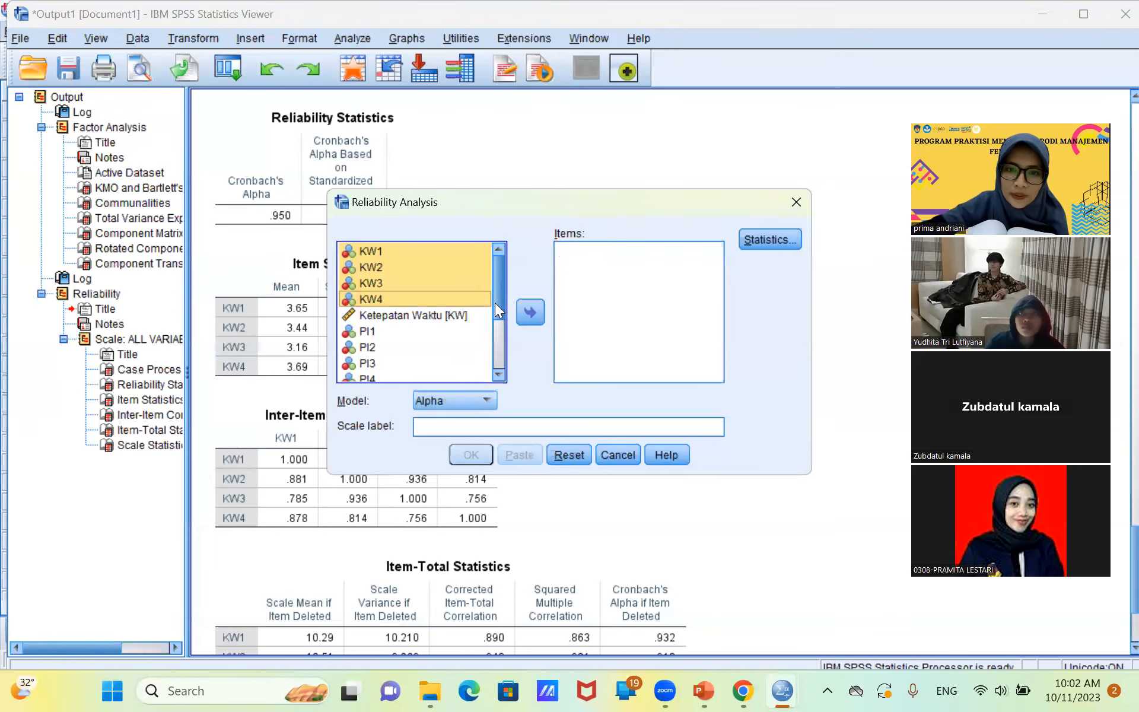
# Add PI1 to PI5 as the items of the reliability analysis.
pyautogui.moveTo(495, 302); pyautogui.dragTo(494, 333)
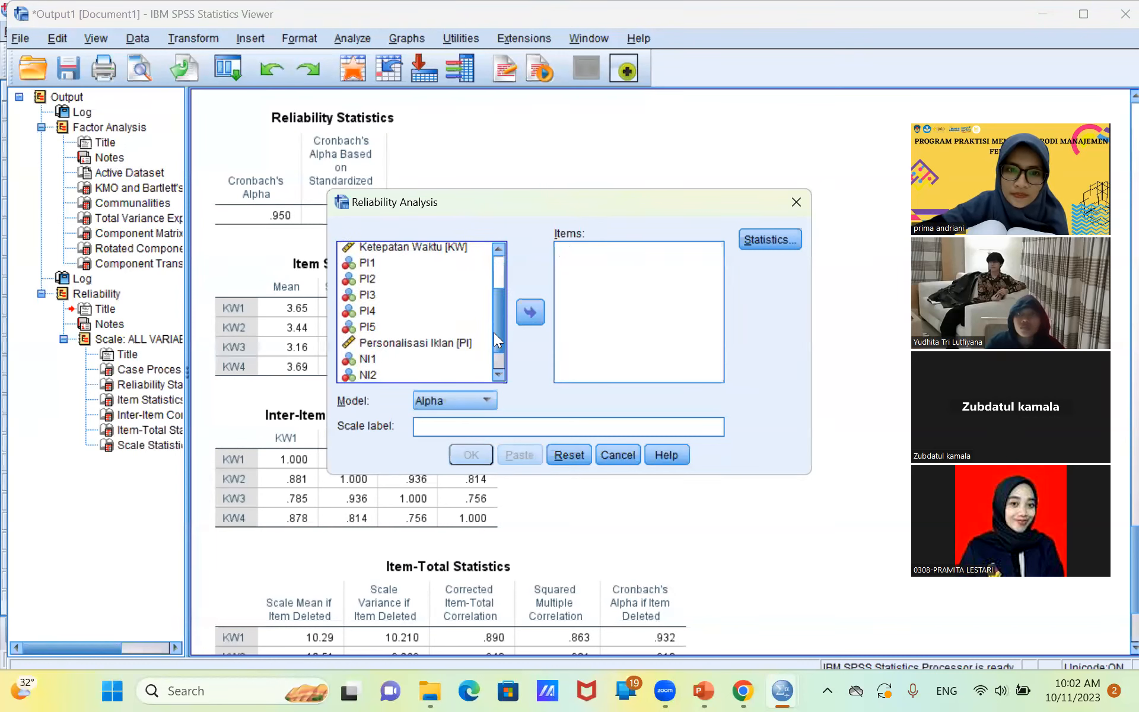
pyautogui.click(398, 264)
pyautogui.hotkey('shift', 'Down')
pyautogui.hotkey('shift', 'Down')
pyautogui.hotkey('shift', 'Down')
pyautogui.hotkey('shift', 'Down')
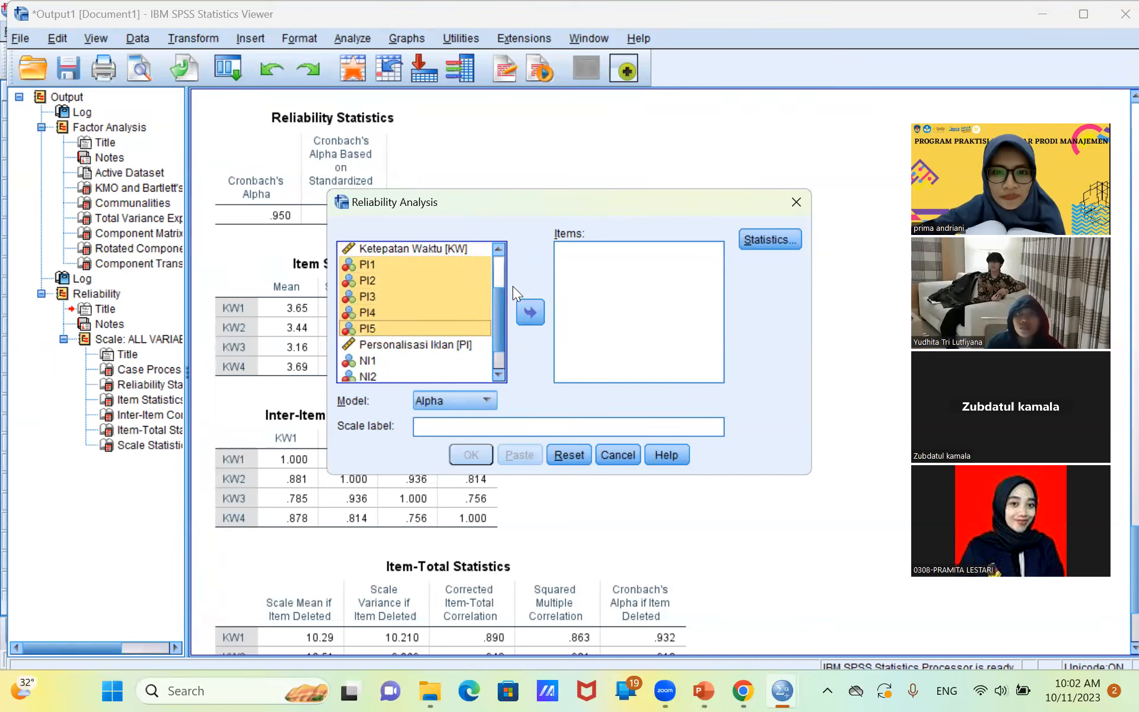
pyautogui.click(538, 309)
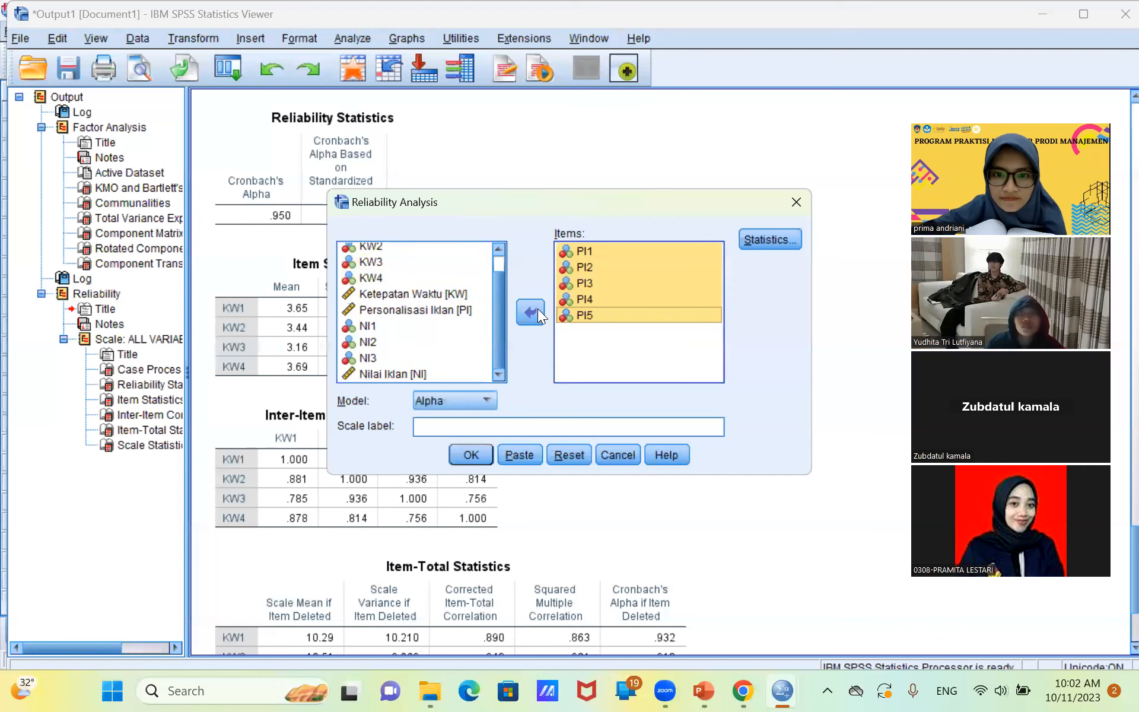
# Check the selected statistics, keep them as set, and run the reliability analysis for PI1 to PI5, then look through its output.
pyautogui.click(766, 240)
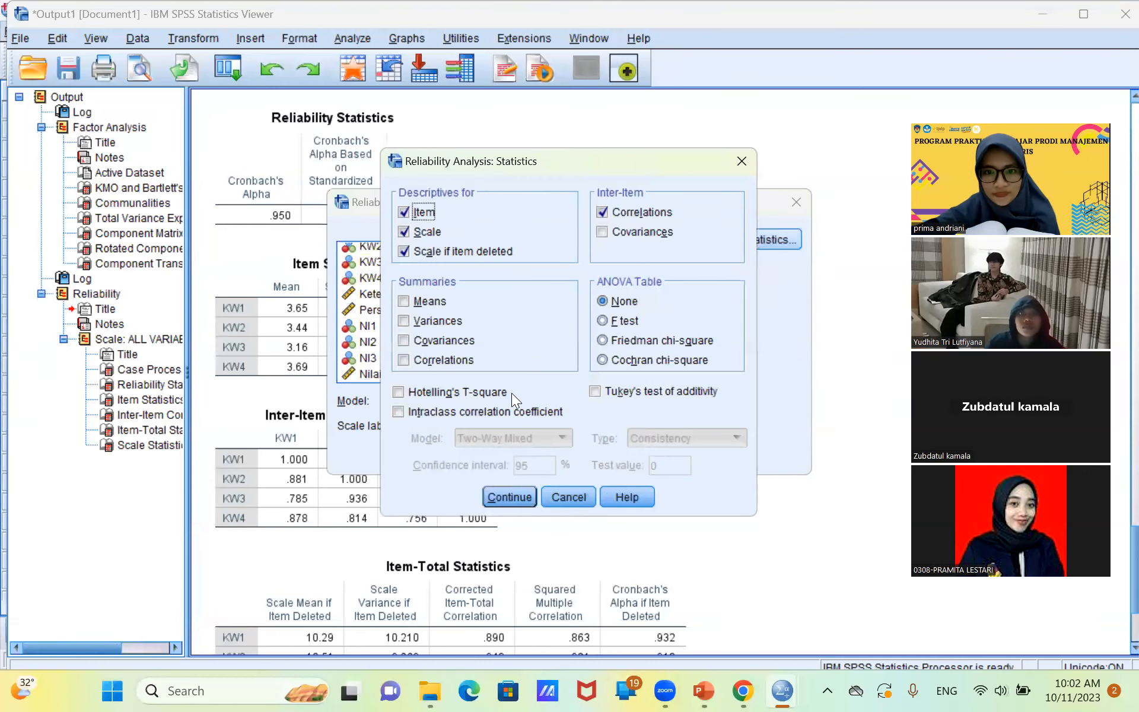
pyautogui.click(498, 495)
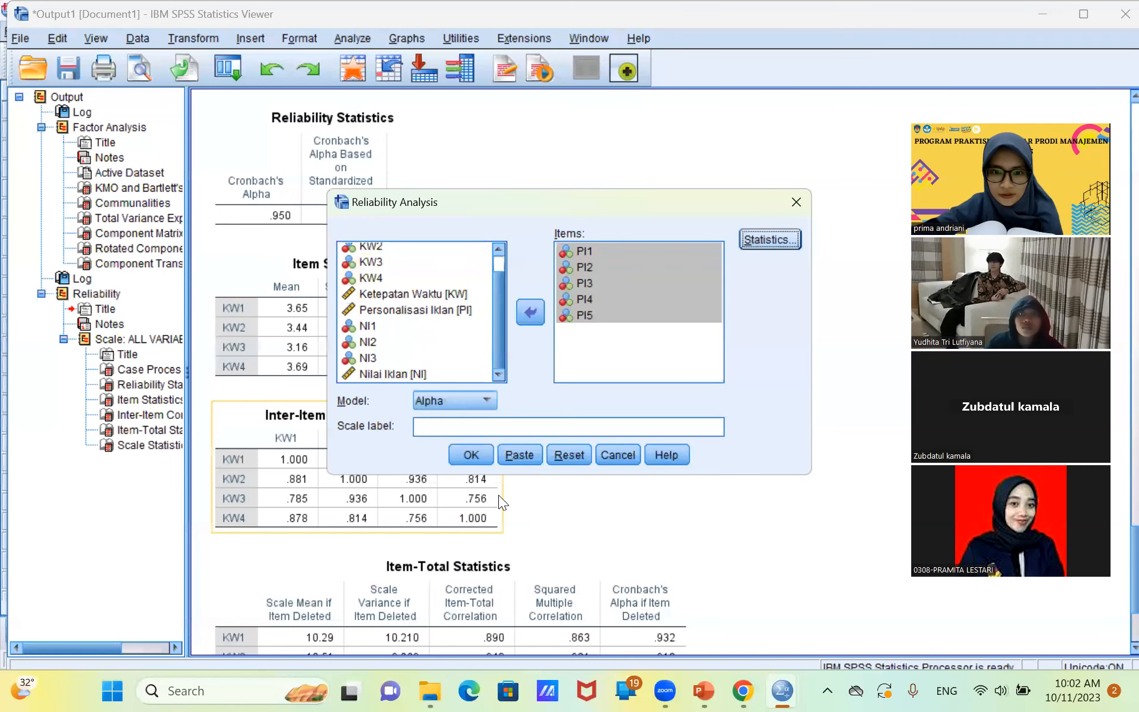
pyautogui.click(463, 460)
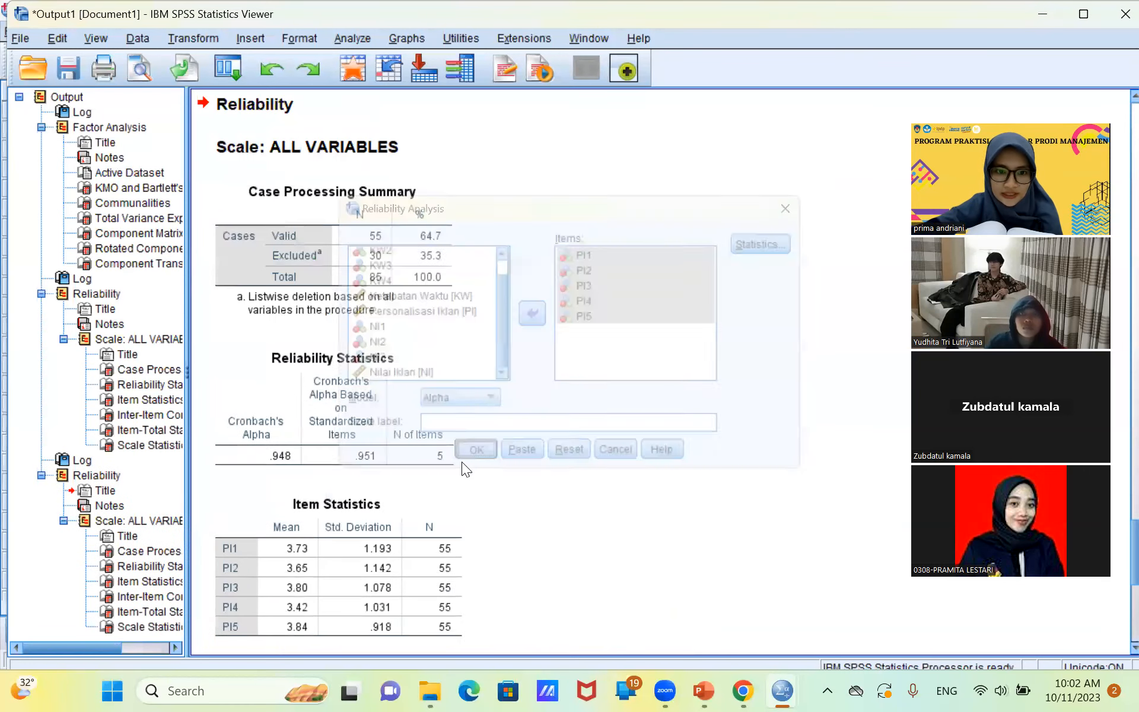
pyautogui.scroll(-2, 536, 447)
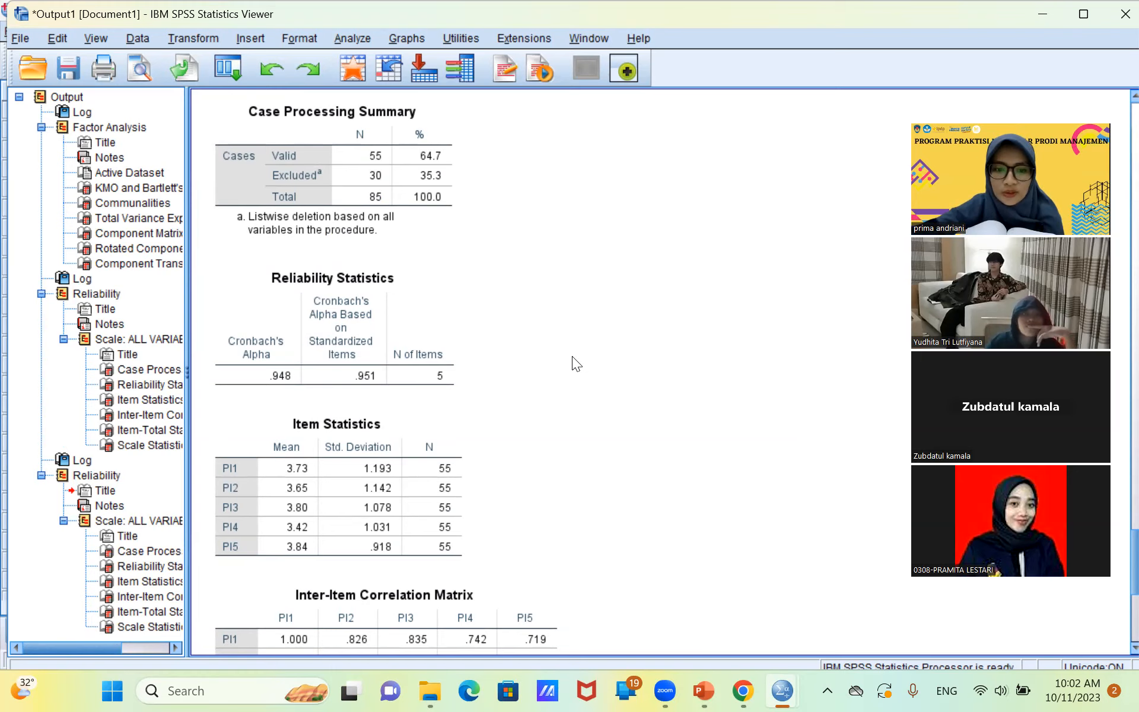
pyautogui.scroll(-10, 572, 356)
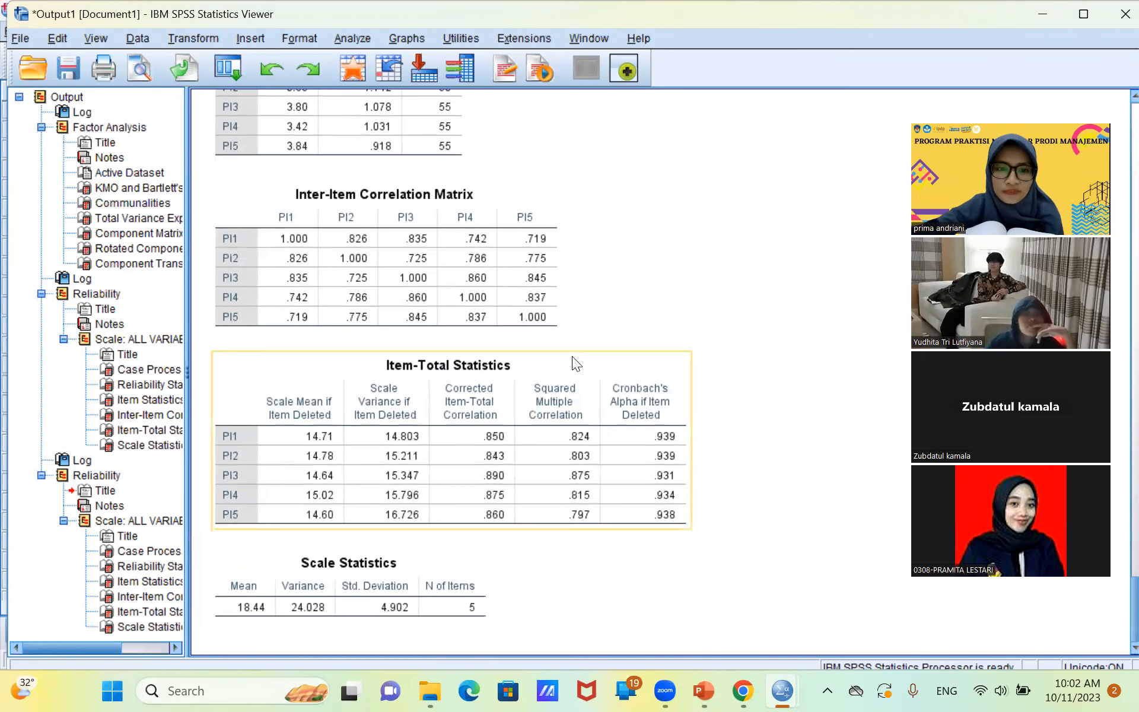
# Set up another scale Reliability Analysis by clearing PI1 to PI5 from the items.
pyautogui.click(342, 38)
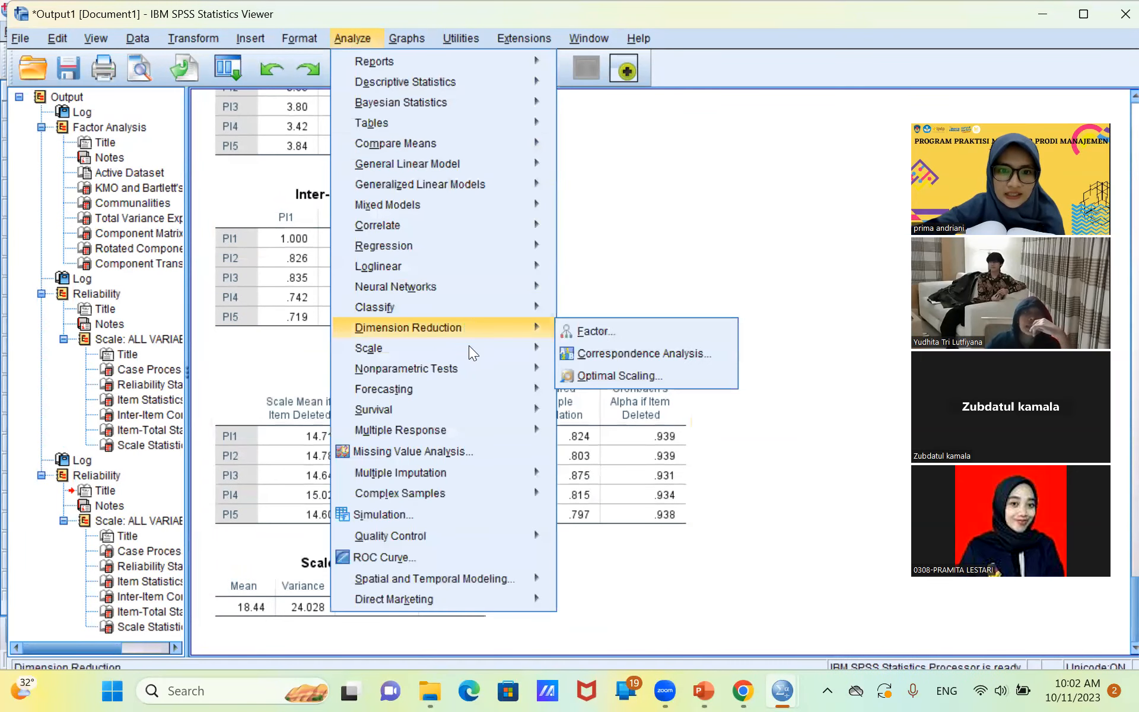
pyautogui.moveTo(469, 351)
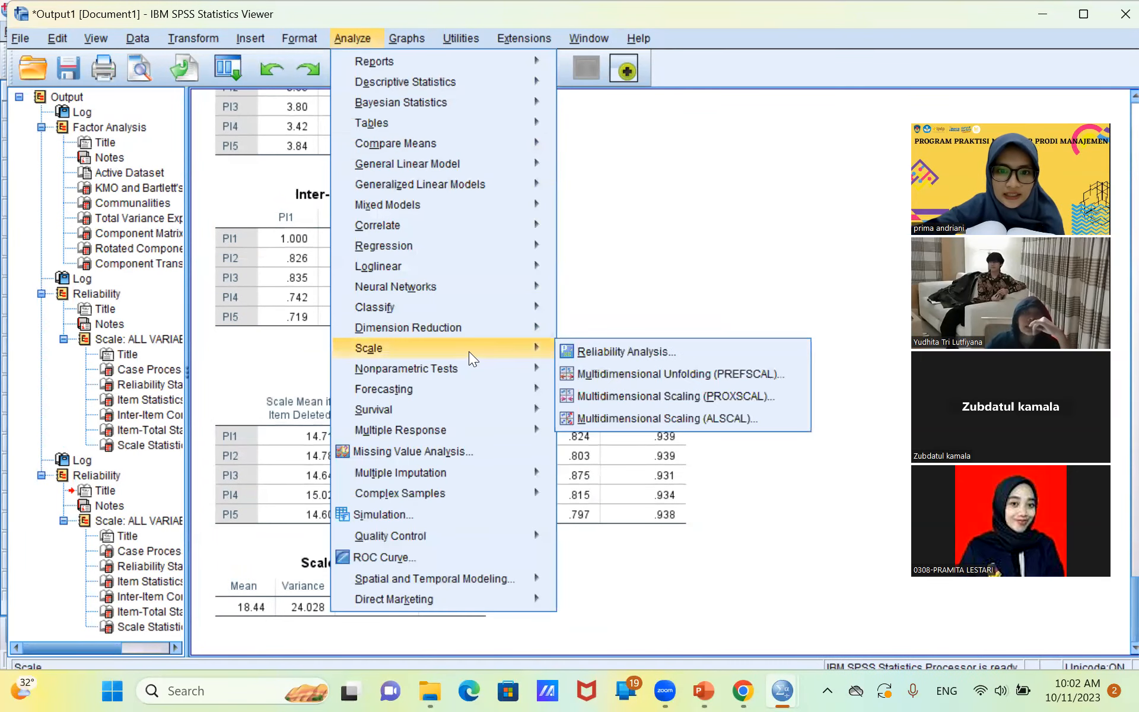
pyautogui.click(573, 351)
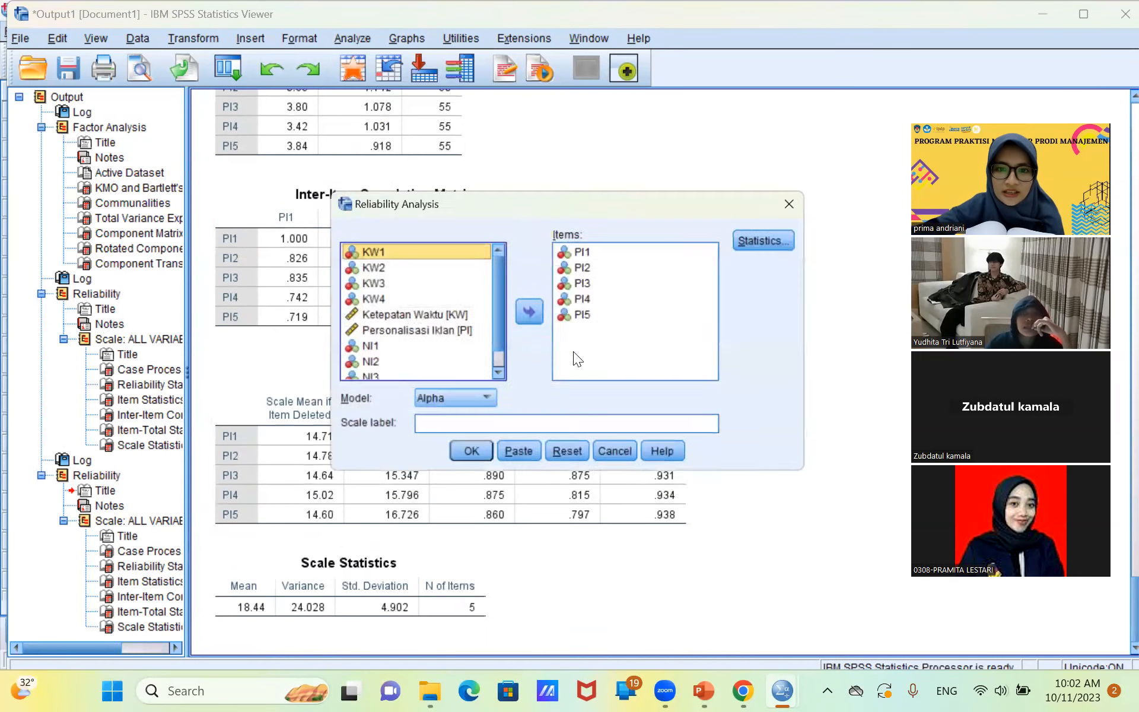
pyautogui.click(589, 249)
pyautogui.hotkey('shift', 'Down')
pyautogui.hotkey('shift', 'Down')
pyautogui.hotkey('shift', 'Down')
pyautogui.hotkey('shift', 'Down')
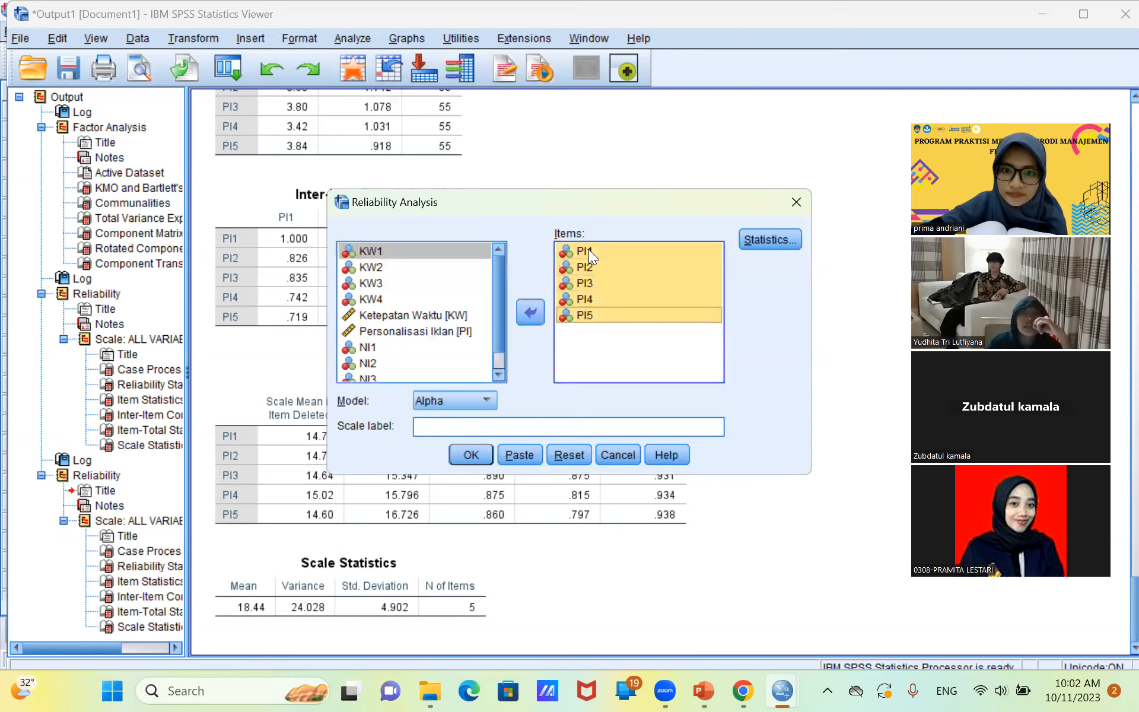
pyautogui.click(521, 313)
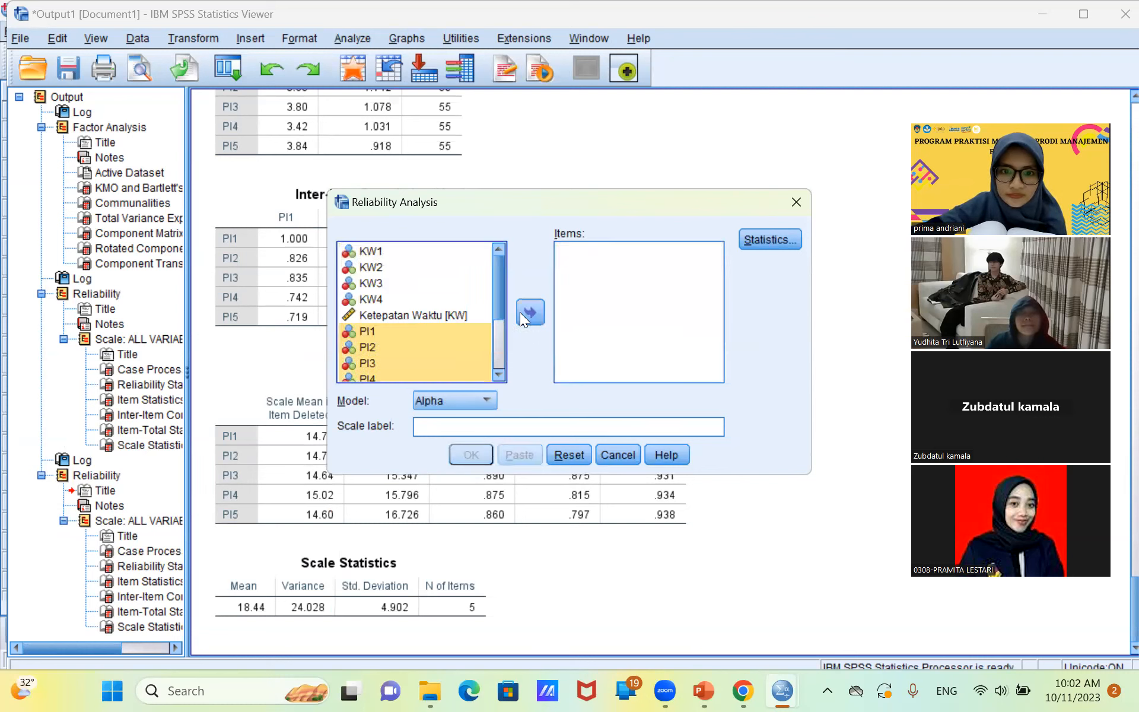
# Add NI1 to NI3 as the items of the reliability analysis.
pyautogui.moveTo(498, 296); pyautogui.dragTo(500, 370)
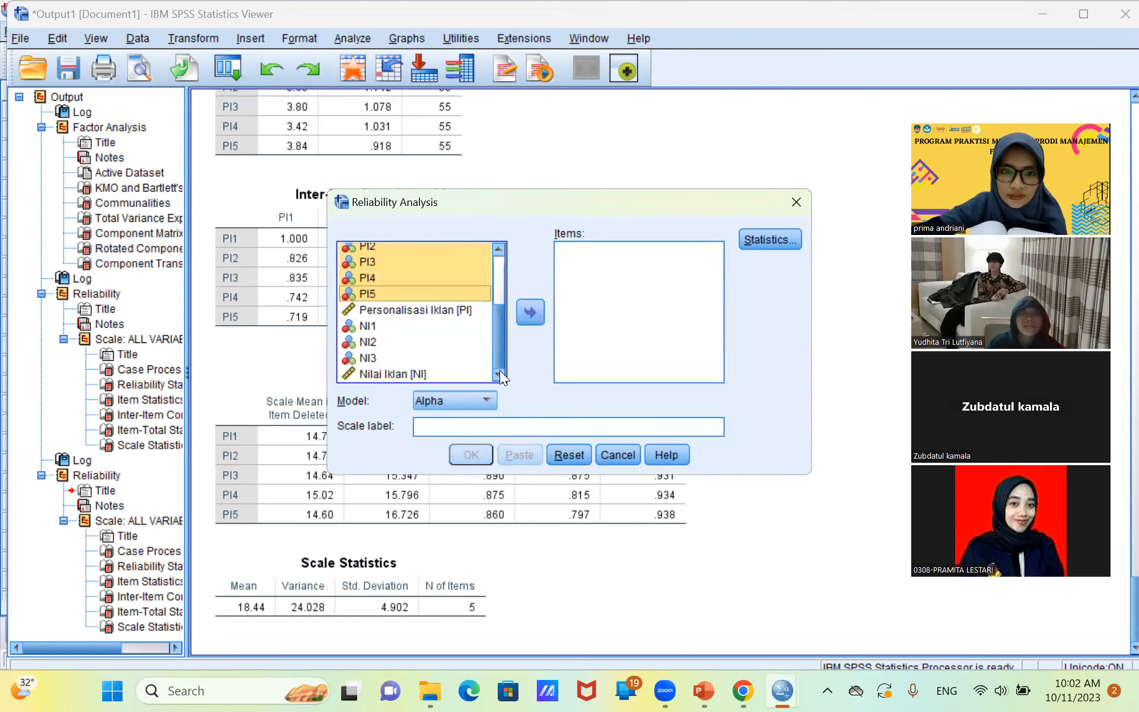
pyautogui.click(426, 326)
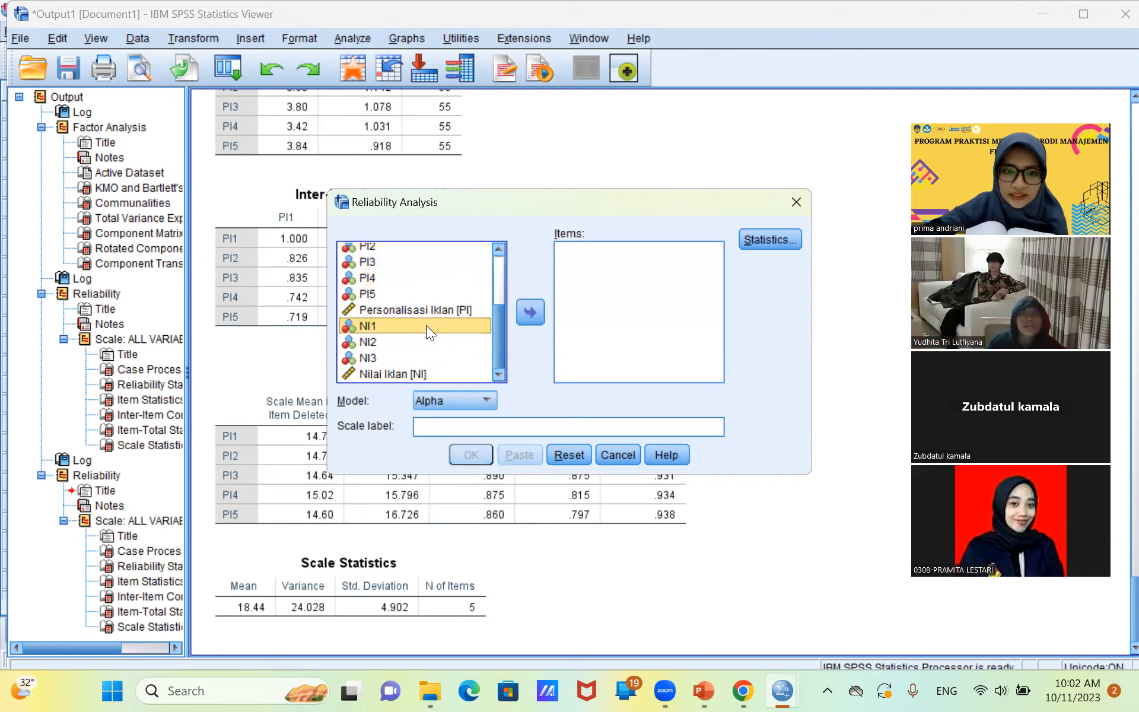
pyautogui.hotkey('shift', 'Down')
pyautogui.hotkey('shift', 'Down')
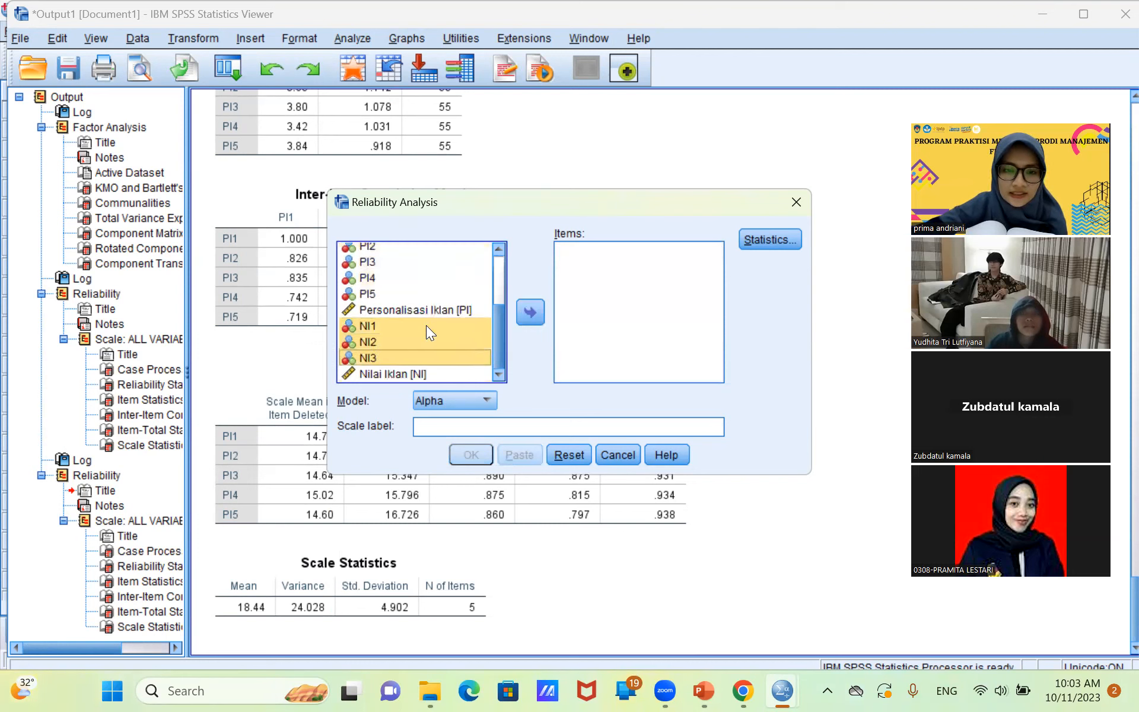
pyautogui.click(524, 315)
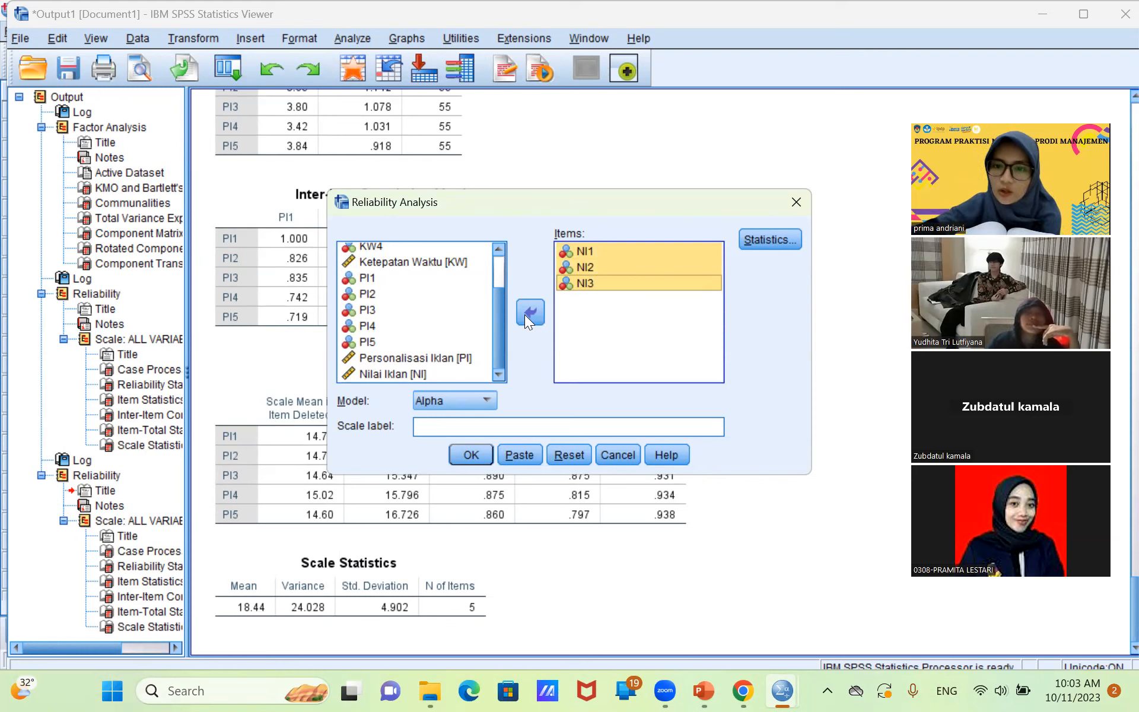
# Keep the same descriptives and inter-item correlations, run the reliability analysis for NI1 to NI3, and review its output.
pyautogui.click(774, 239)
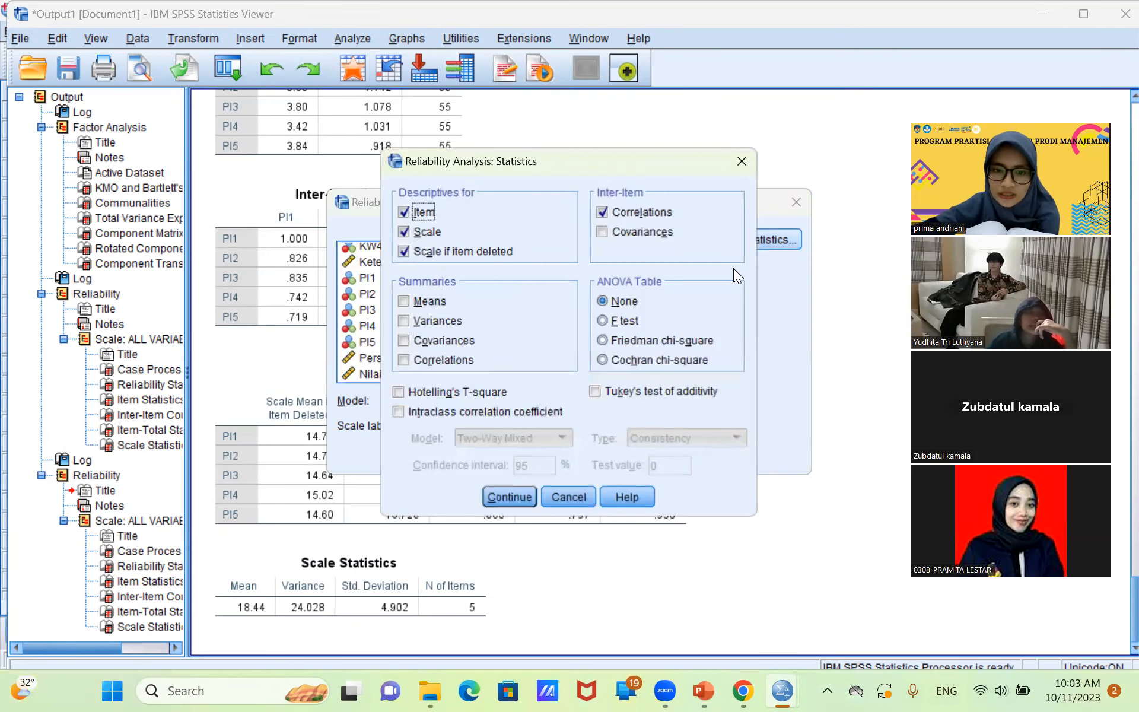
pyautogui.click(507, 496)
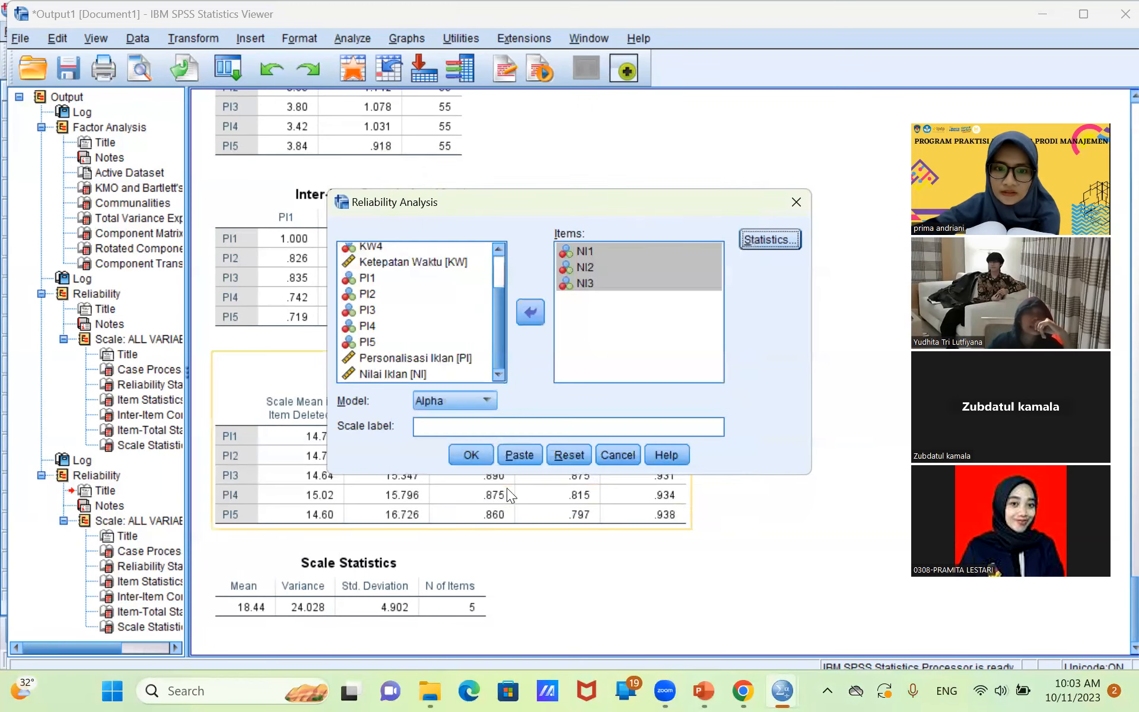
pyautogui.click(472, 455)
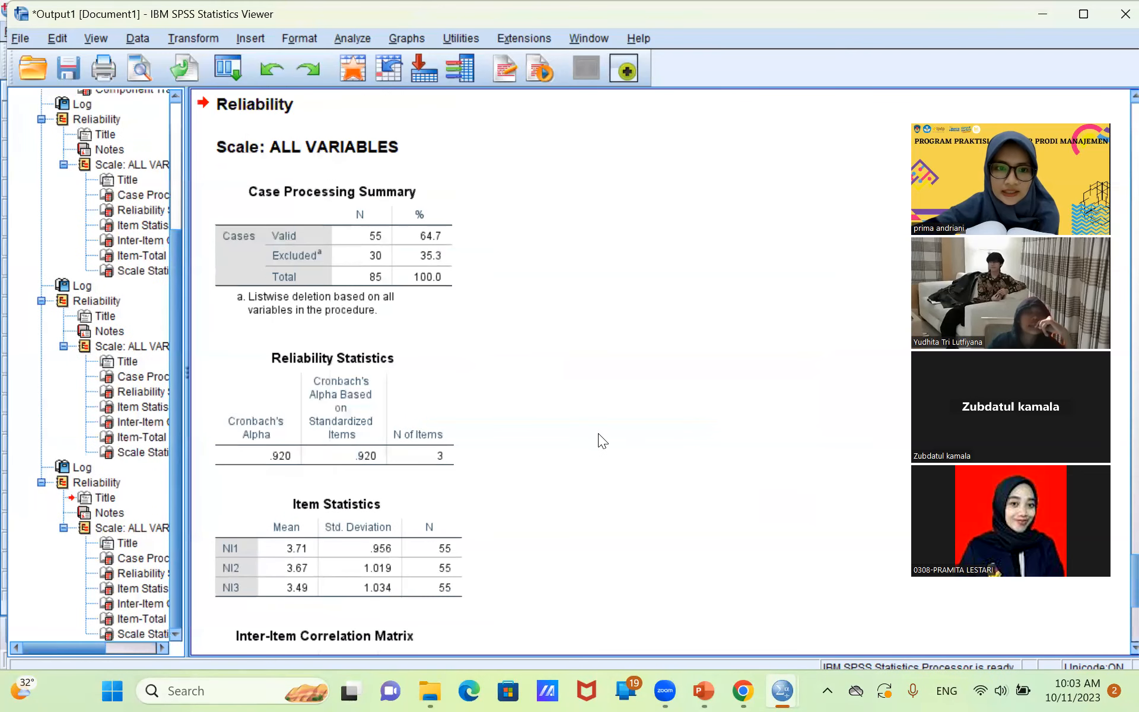
pyautogui.scroll(-4, 598, 433)
pyautogui.scroll(4, 598, 433)
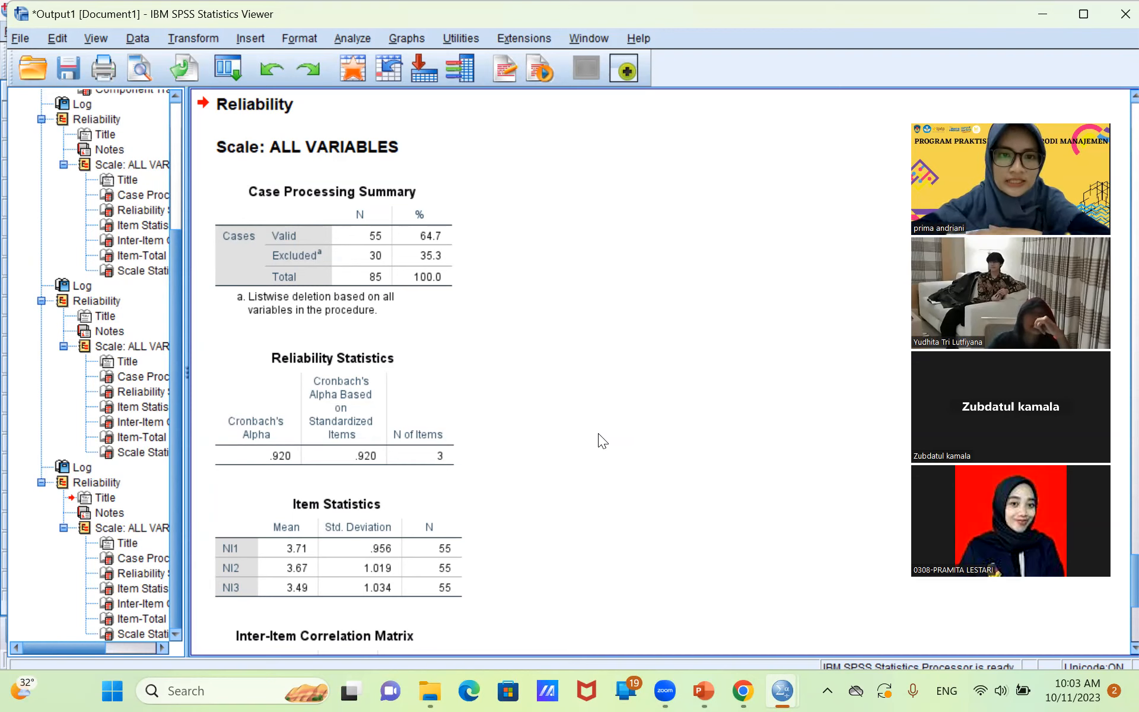
# Switch to the Data Editor window of the dataset and start a Linear Regression.
pyautogui.click(785, 690)
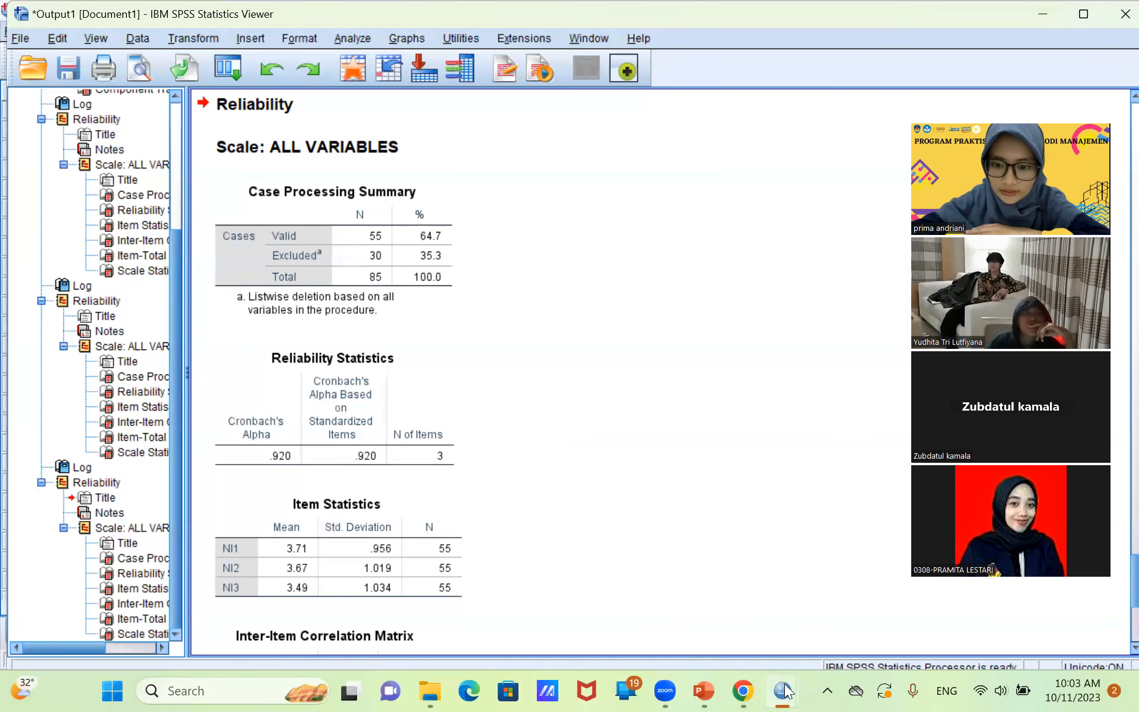
pyautogui.click(830, 606)
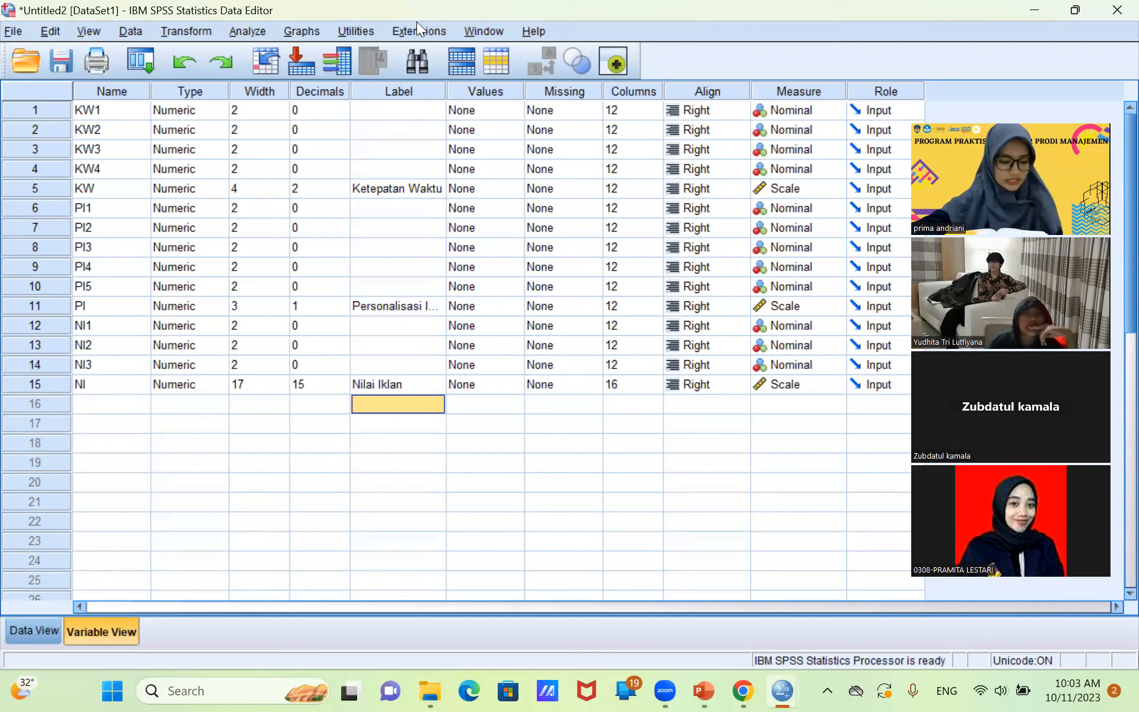
pyautogui.click(245, 31)
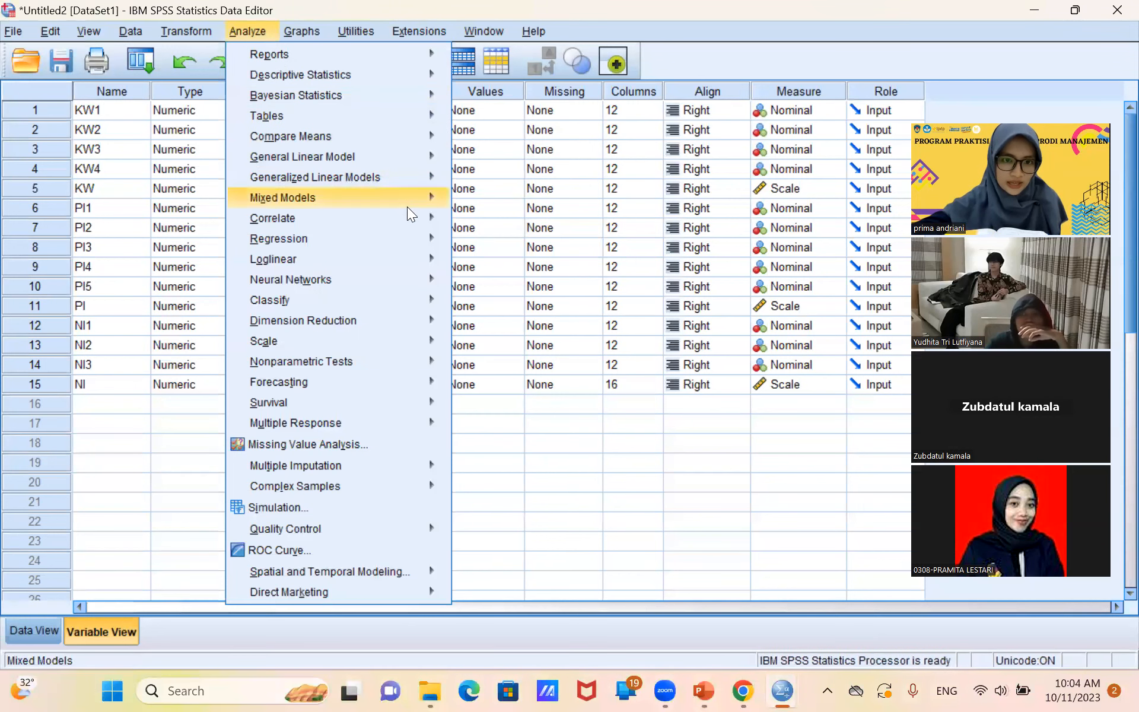
pyautogui.moveTo(426, 240)
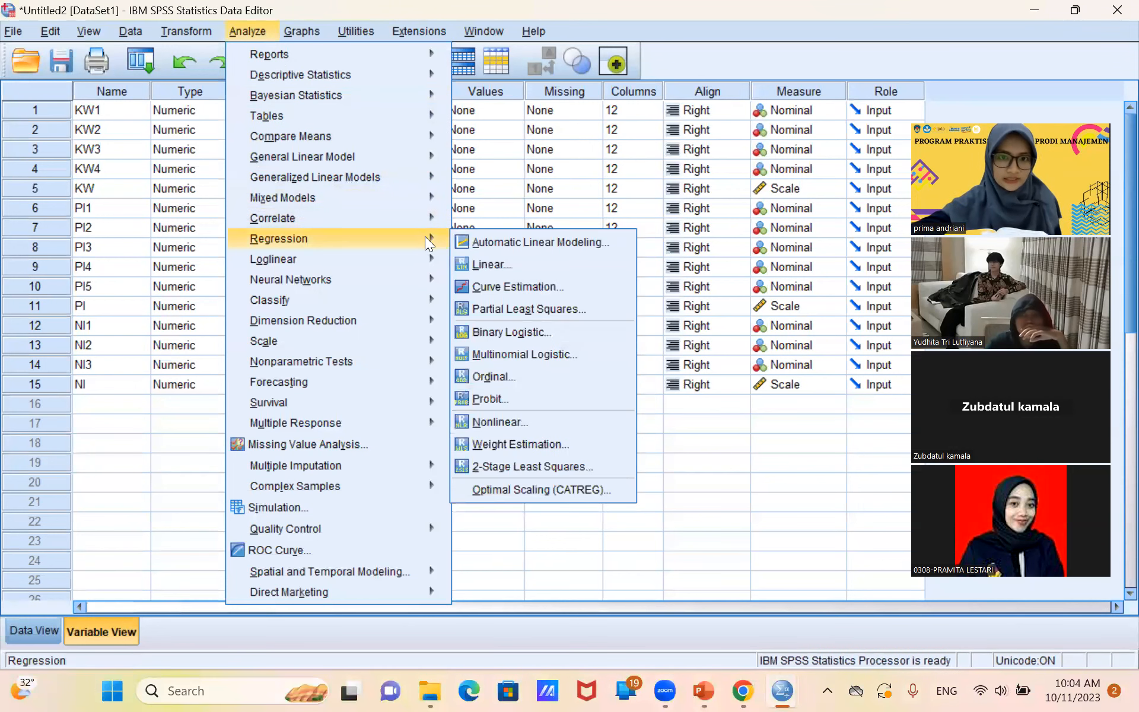
pyautogui.click(550, 265)
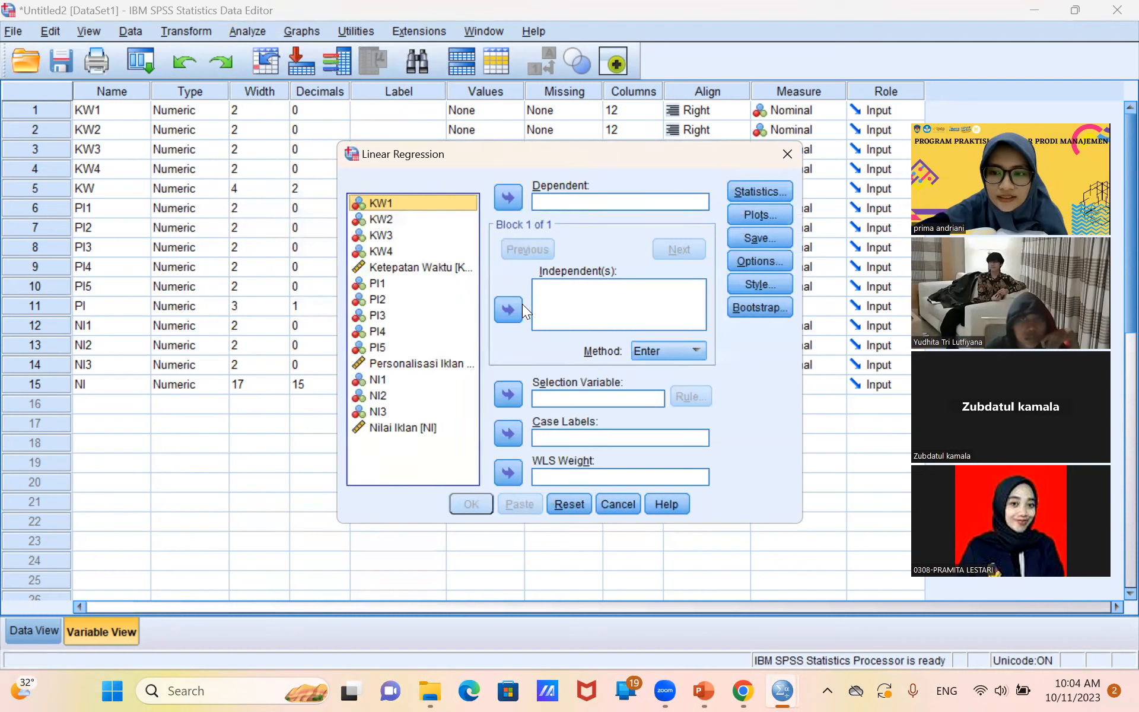
# Assign Ketepatan Waktu [KW] and Personalisasi Iklan [PI] as independents and Nilai Iklan [NI] as the dependent variable of the regression.
pyautogui.click(428, 267)
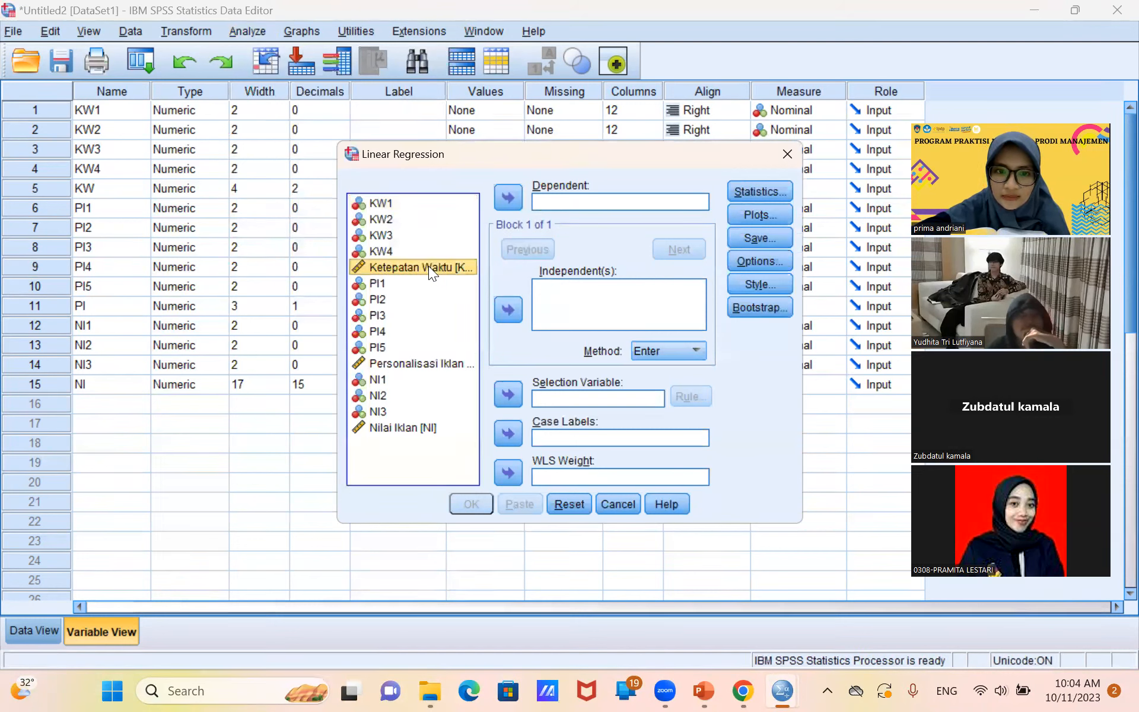
pyautogui.click(502, 309)
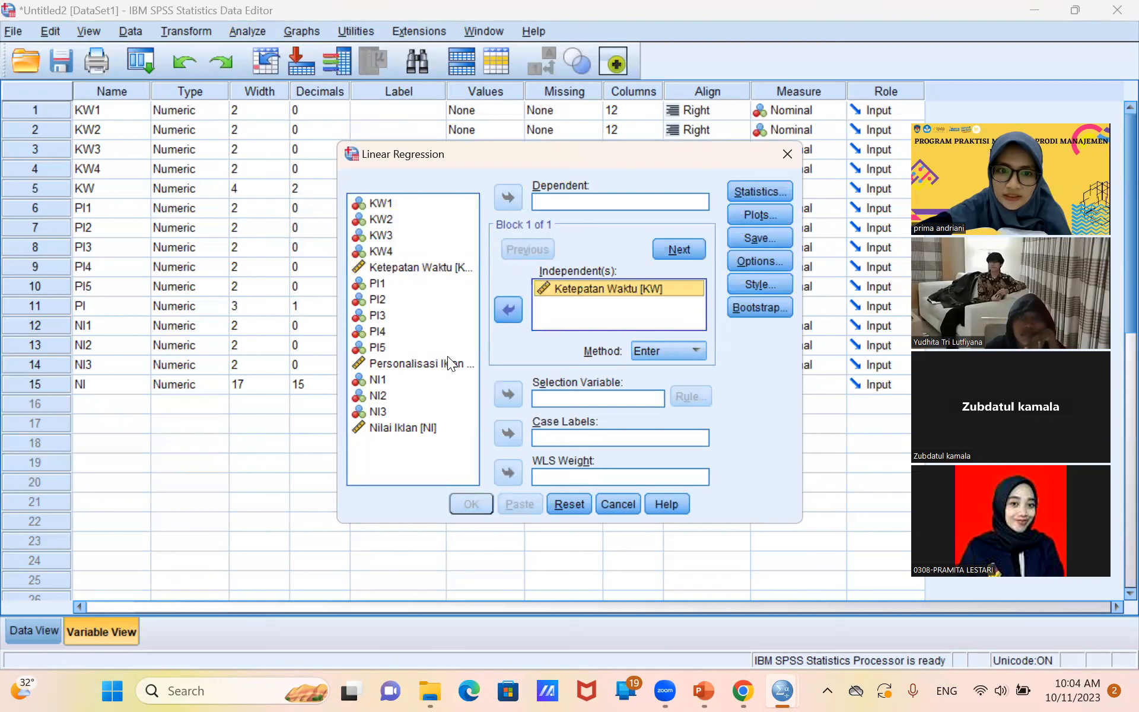
pyautogui.click(435, 367)
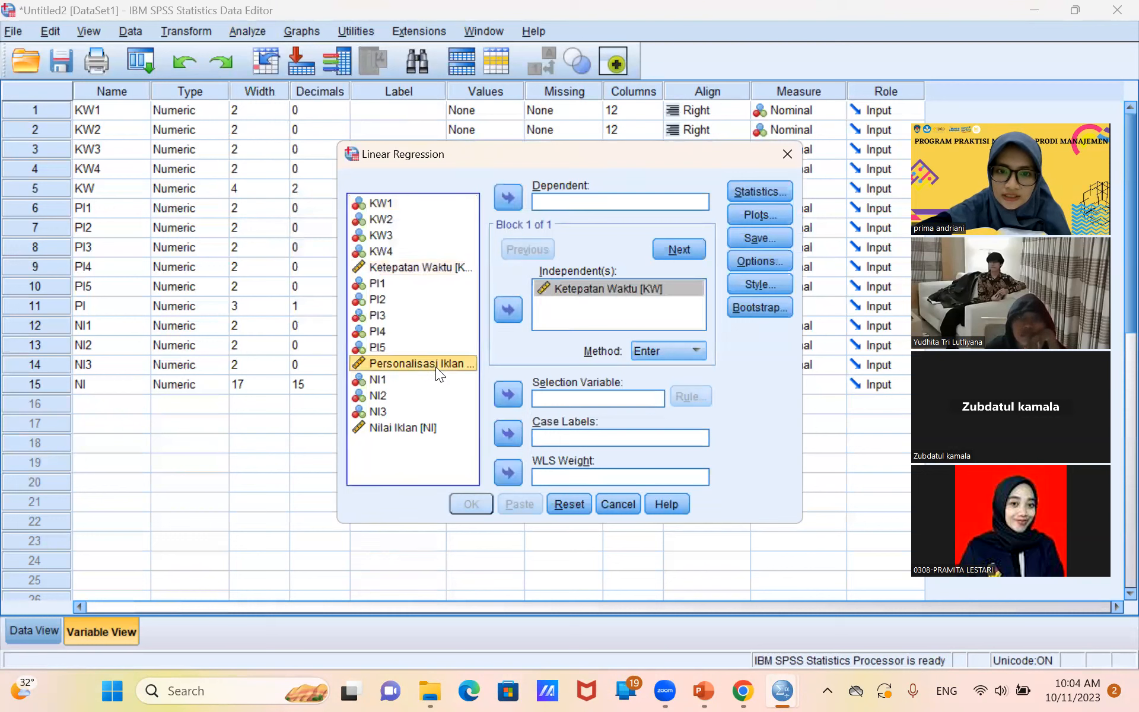
pyautogui.click(505, 311)
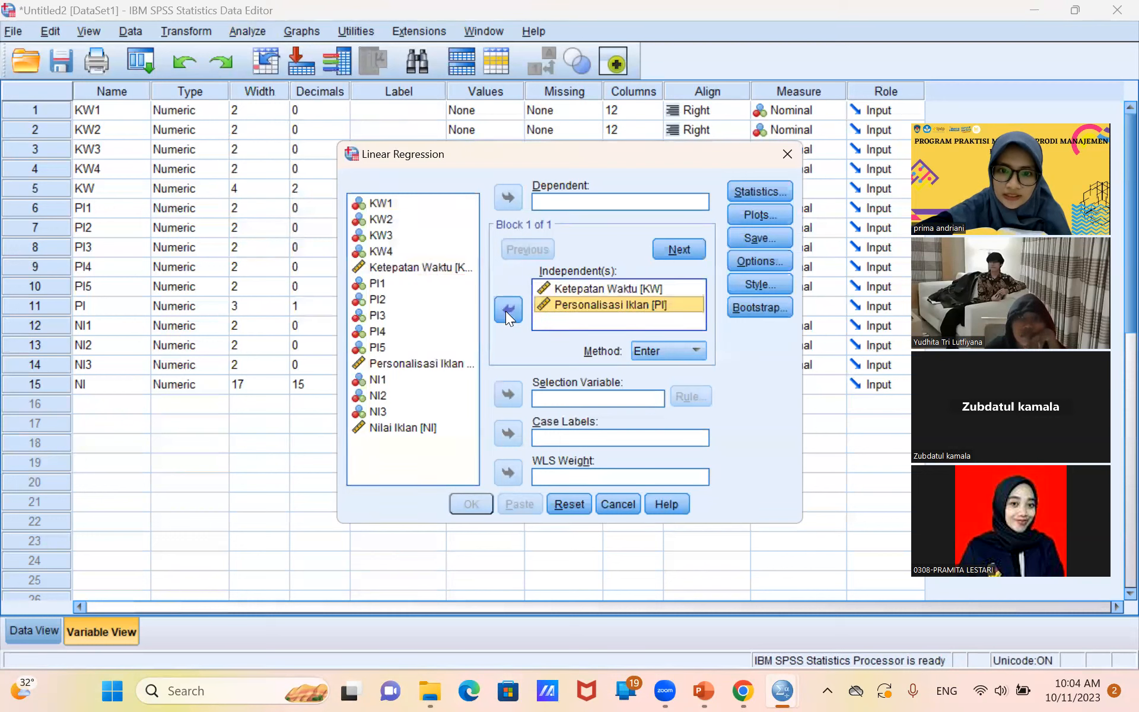
pyautogui.click(425, 428)
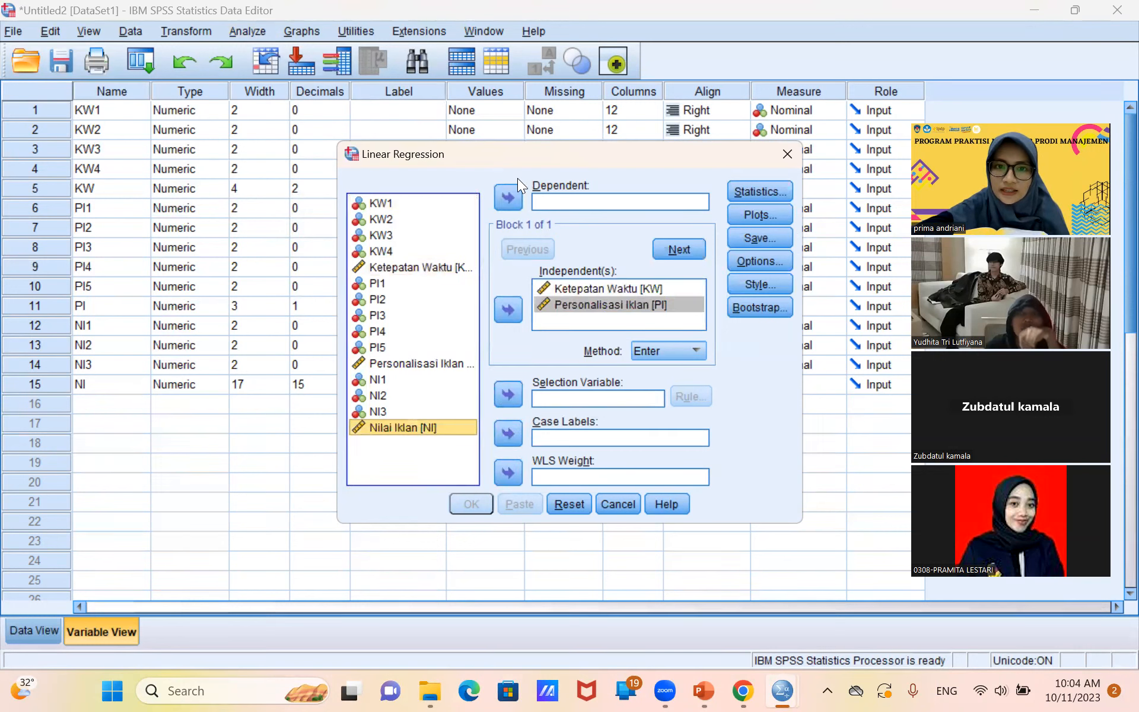
pyautogui.click(513, 202)
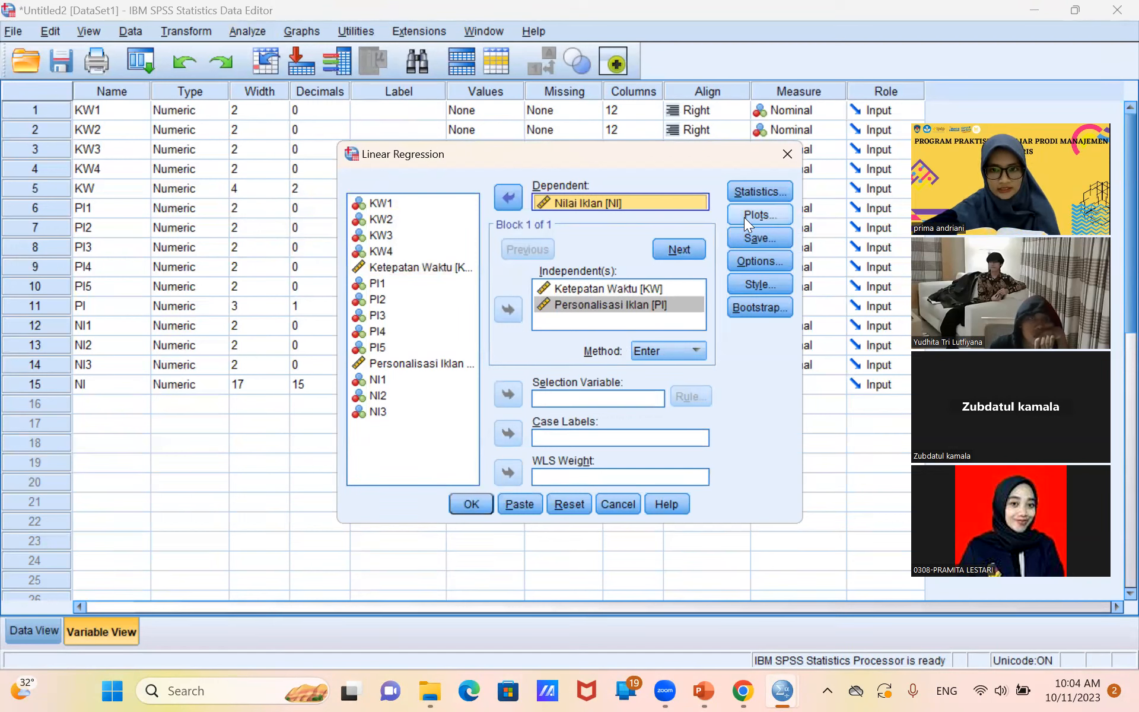
# Add the covariance matrix and collinearity diagnostics to the regression statistics, keeping estimates and model fit.
pyautogui.click(764, 191)
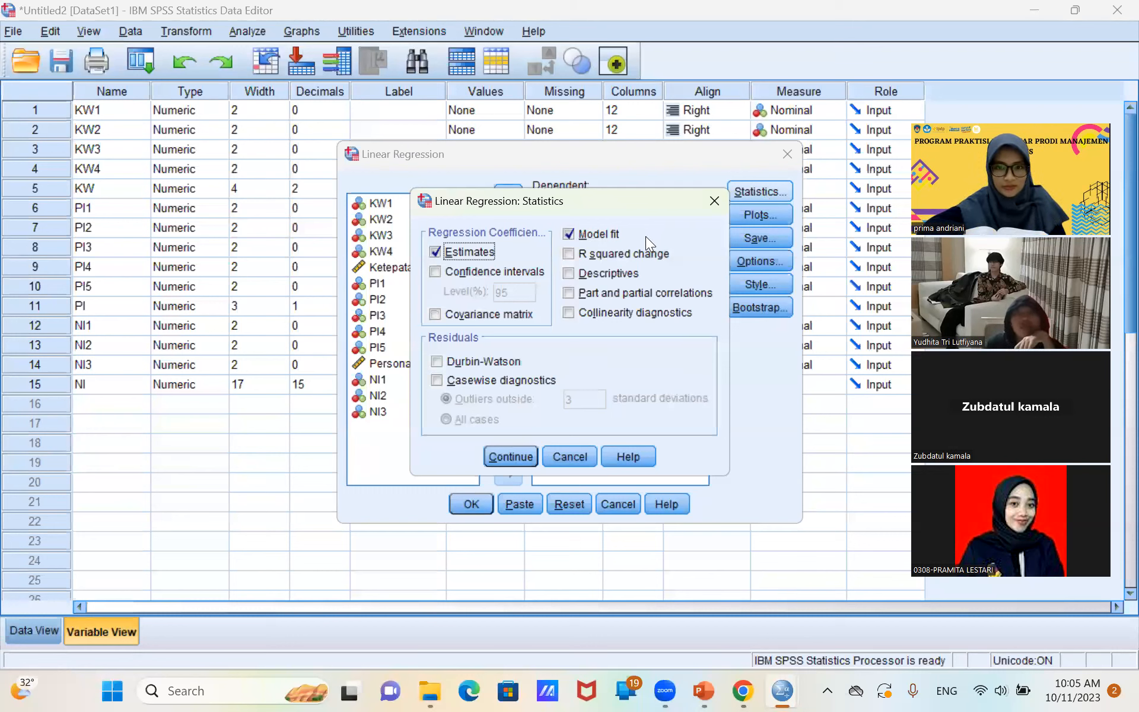
pyautogui.click(518, 315)
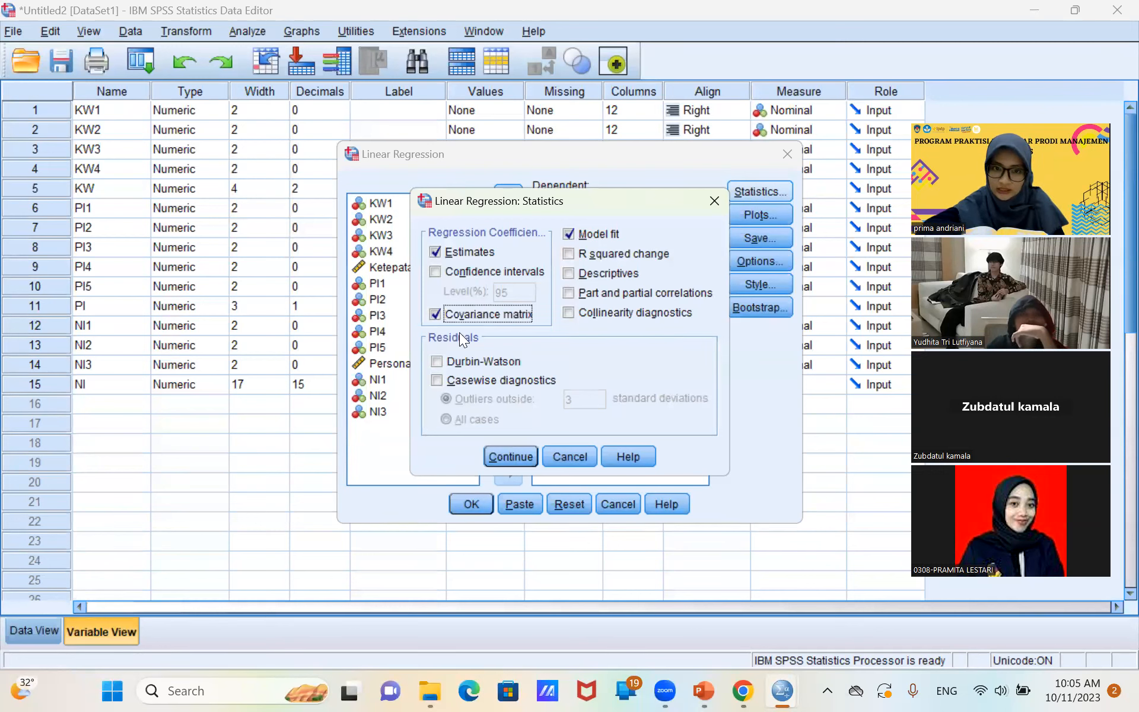
pyautogui.click(566, 312)
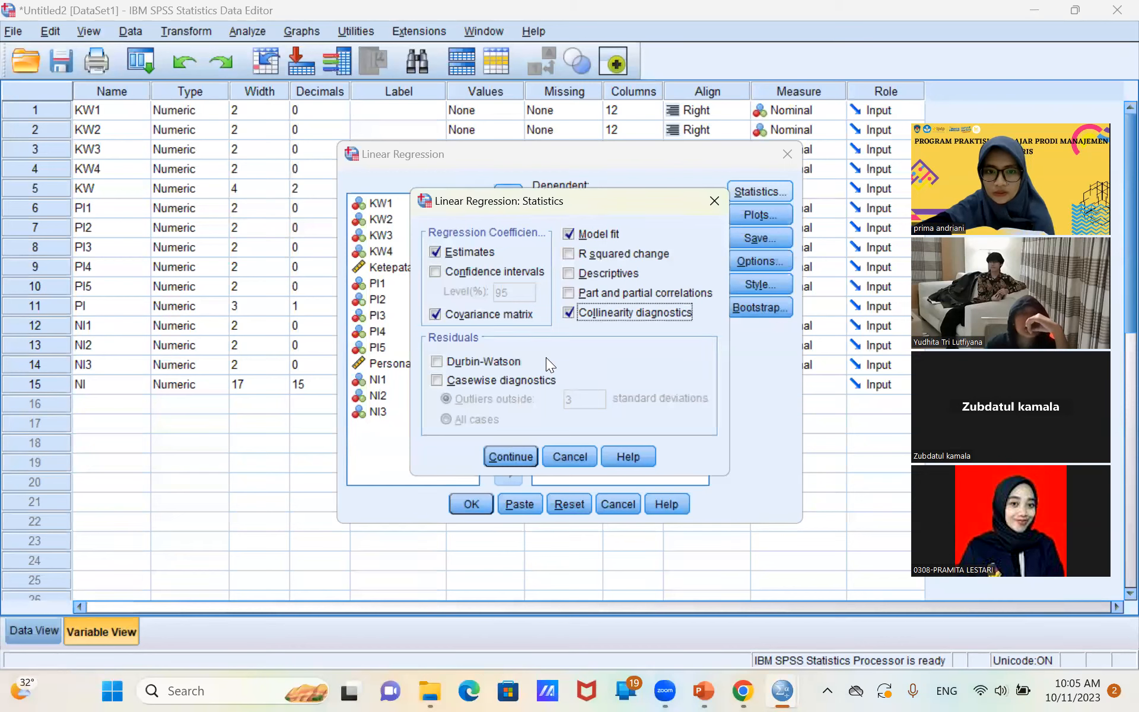
pyautogui.click(511, 456)
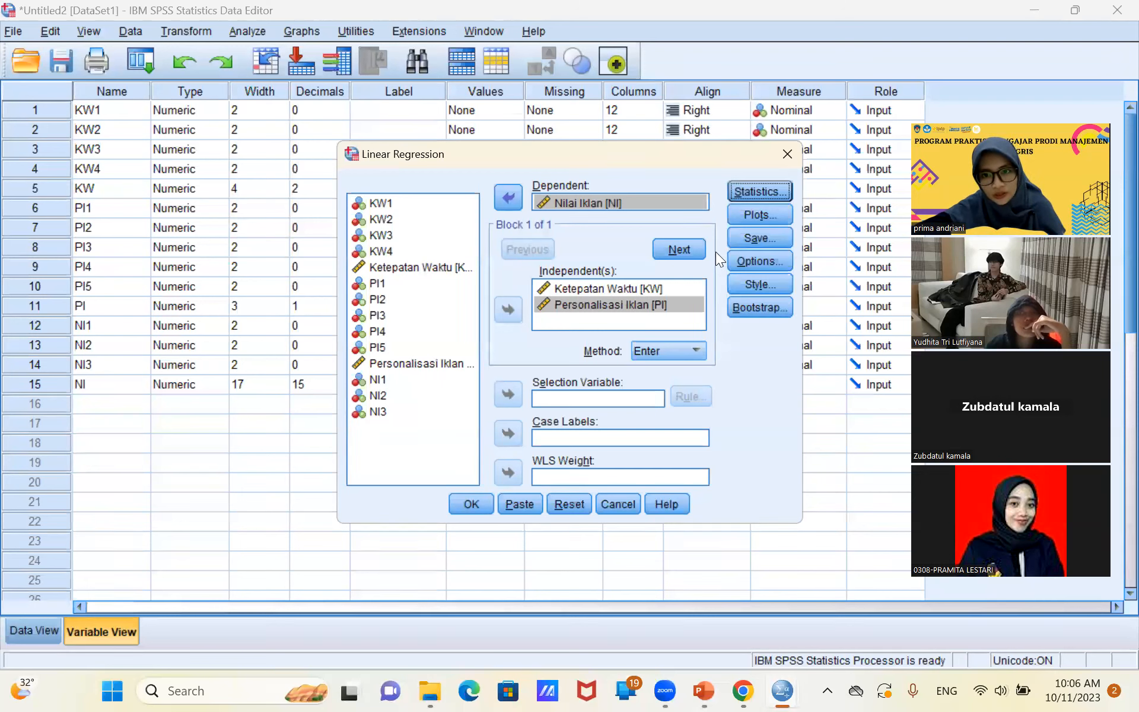
# Define a regression scatter plot with *SRESID on the Y axis and *ZPRED on the X axis.
pyautogui.click(758, 215)
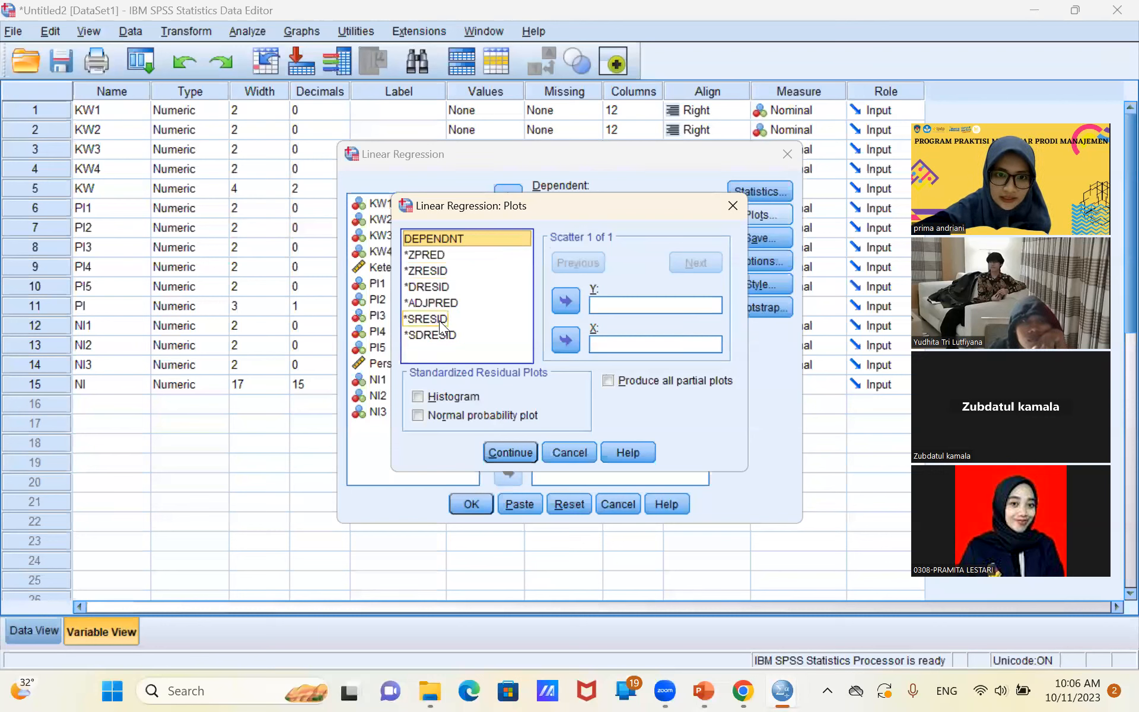
pyautogui.click(440, 321)
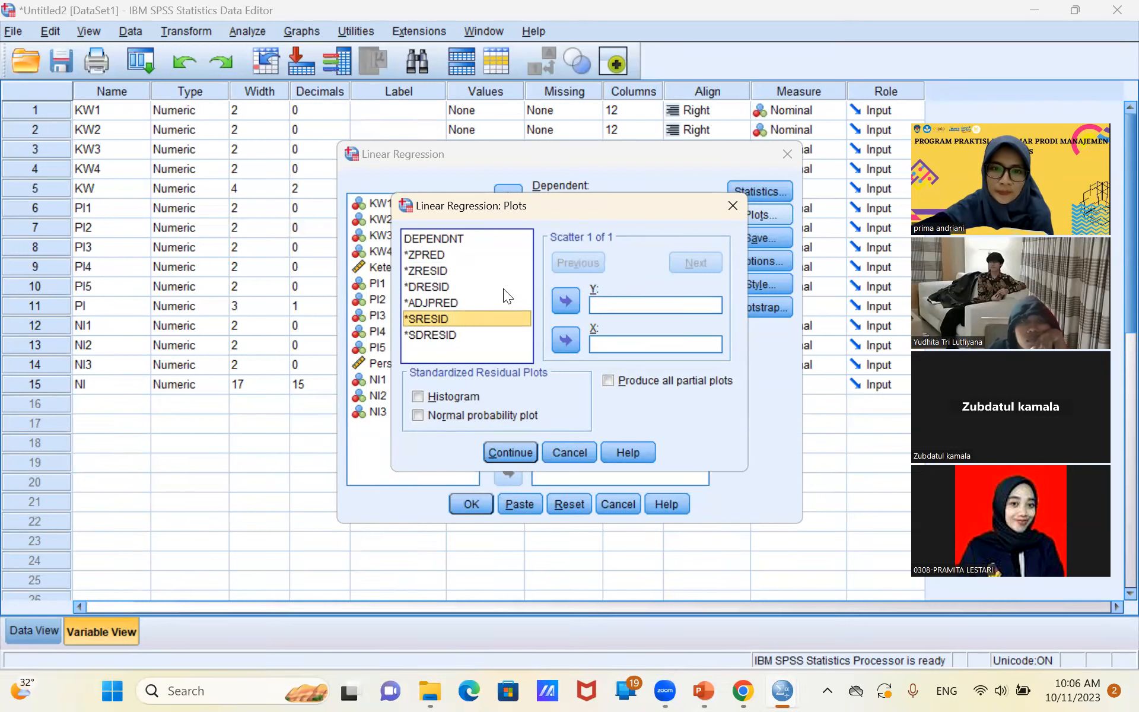
pyautogui.click(565, 300)
pyautogui.click(431, 254)
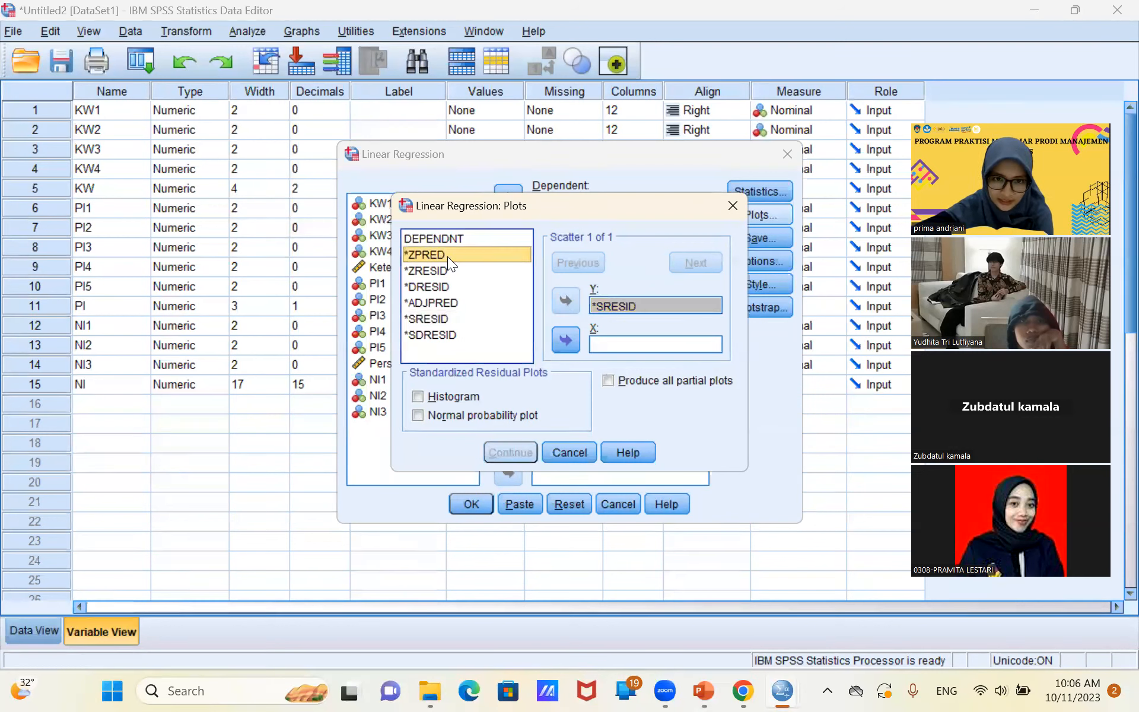
pyautogui.click(562, 338)
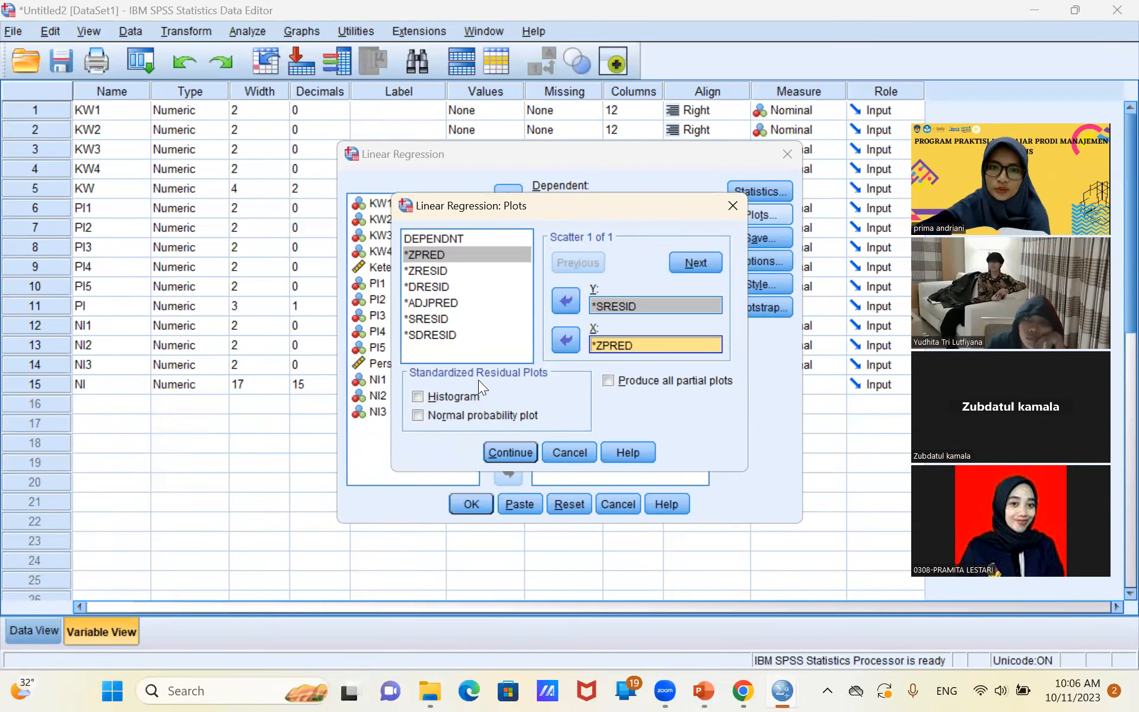
# Include the histogram and normal probability plot of standardized residuals, and run the linear regression.
pyautogui.click(413, 395)
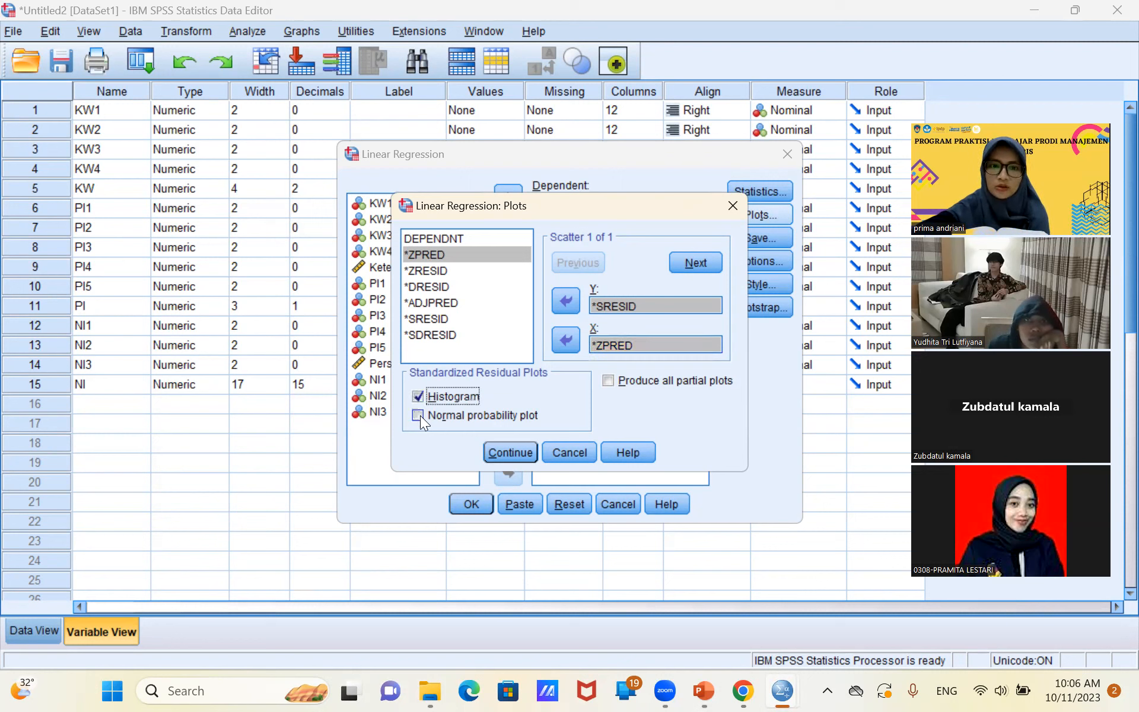
pyautogui.click(419, 414)
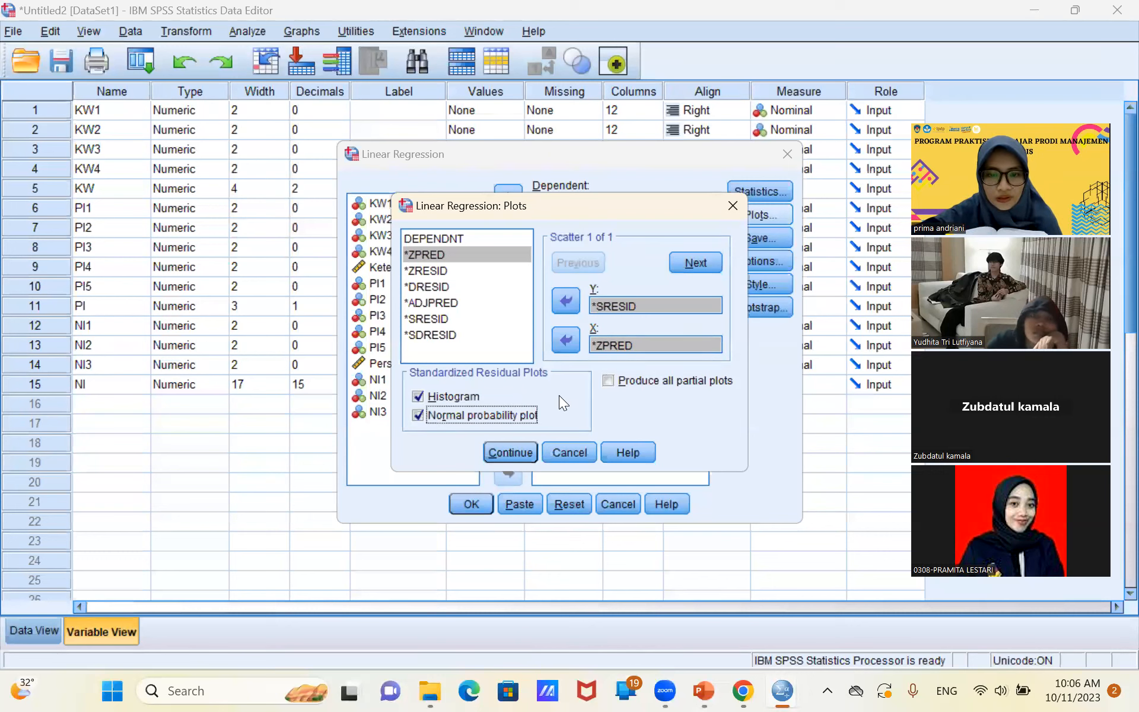
pyautogui.click(521, 450)
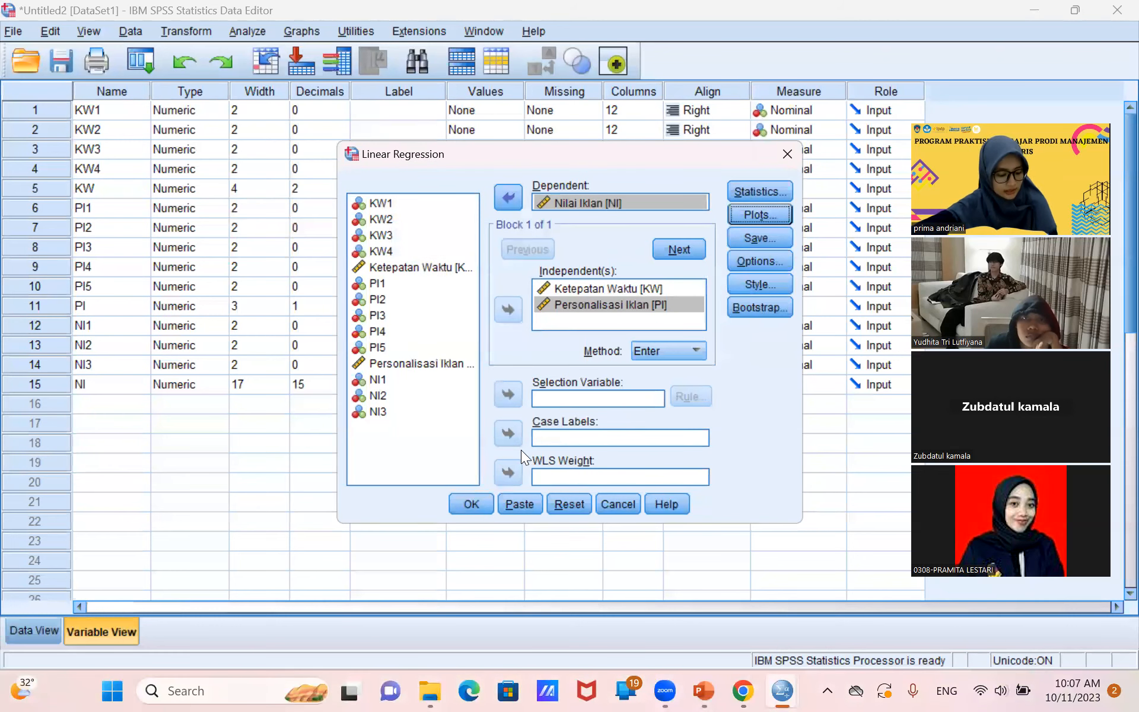
pyautogui.click(460, 504)
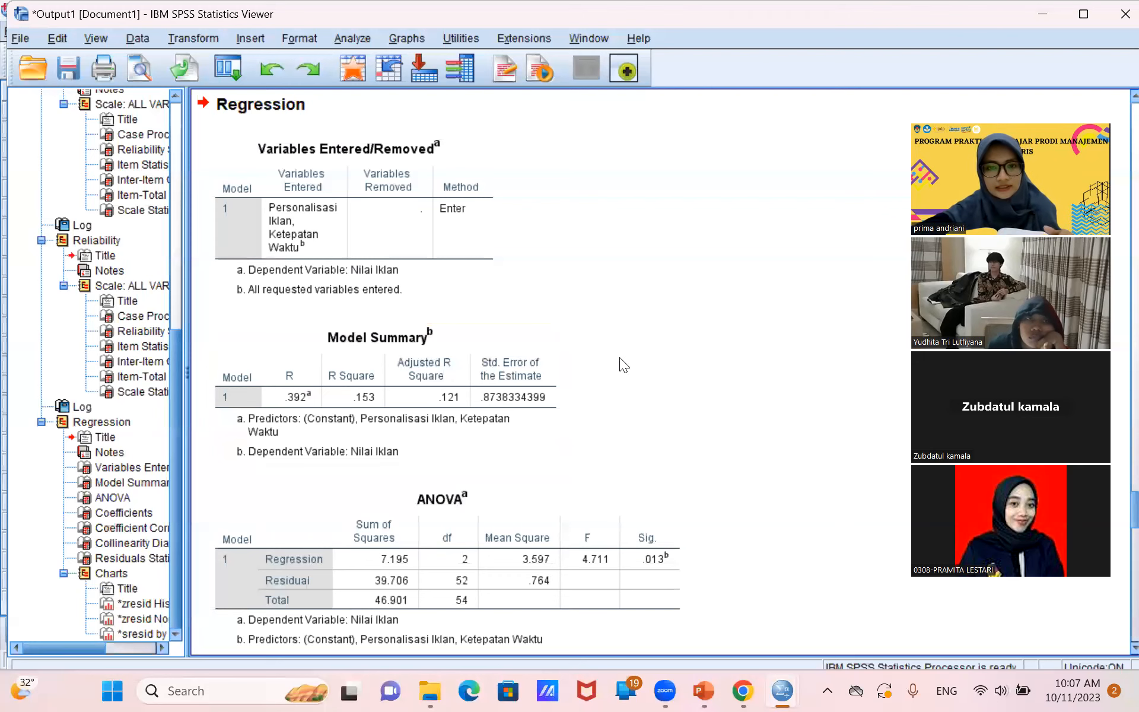
# Examine the ANOVA and Coefficients tables with their collinearity statistics in the regression output, and switch to the PowerPoint presentation.
pyautogui.press('Down')
pyautogui.press('Down')
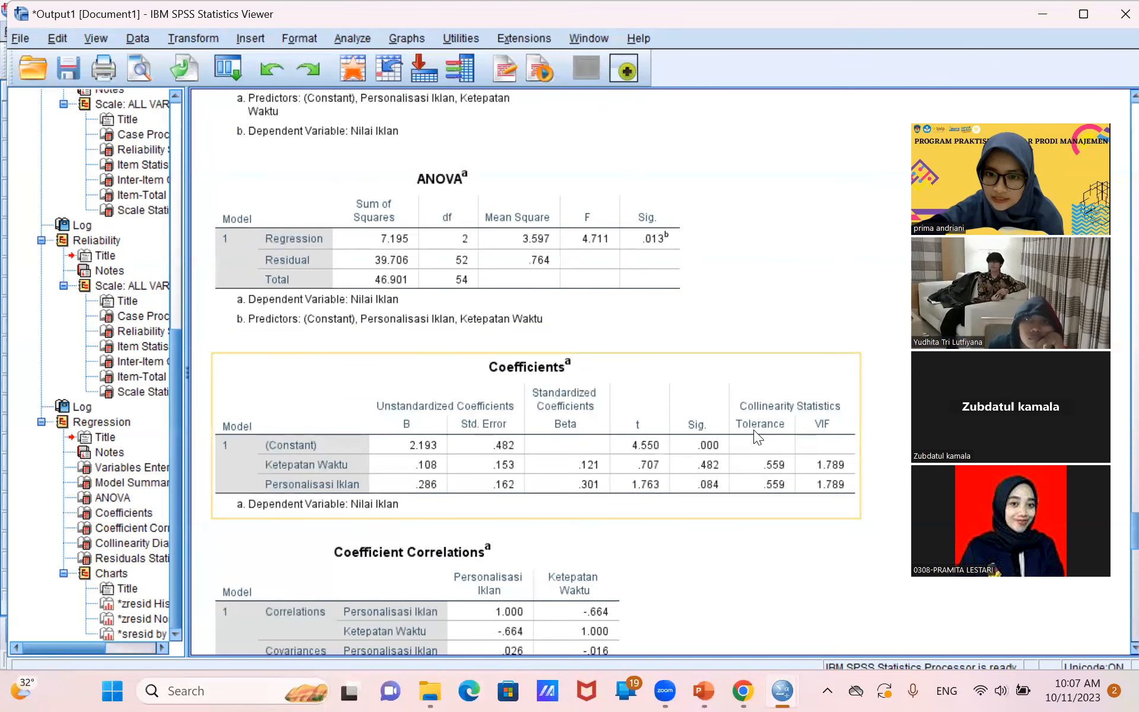
pyautogui.click(753, 289)
pyautogui.press('Down')
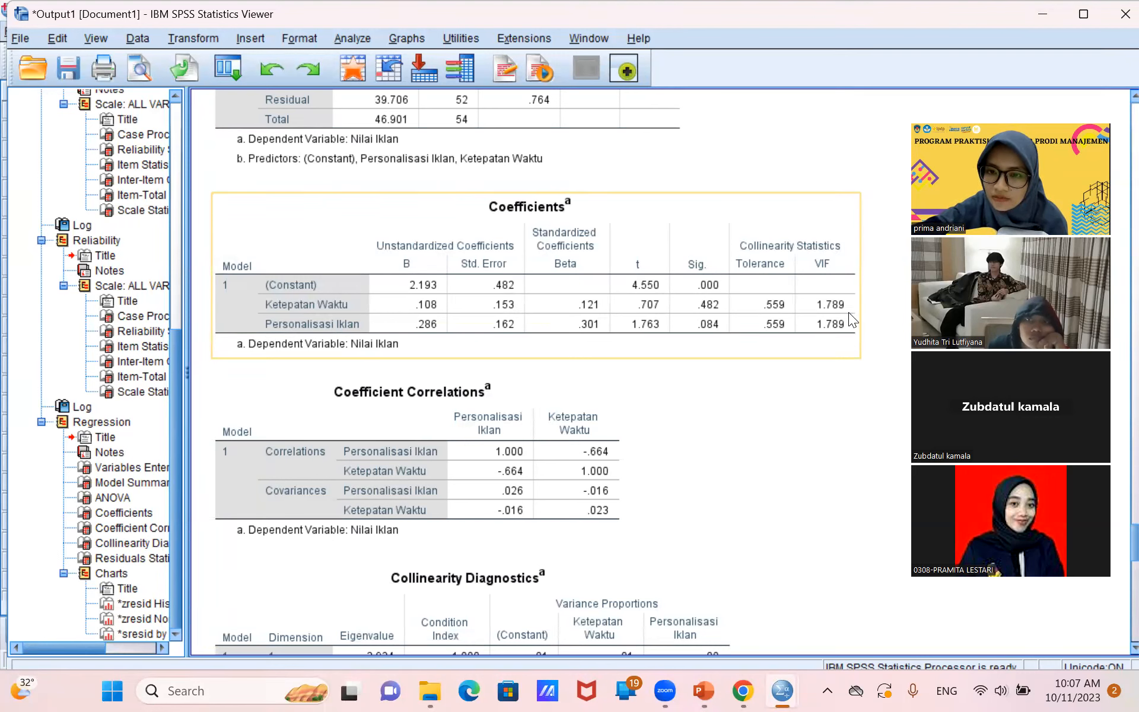
pyautogui.click(770, 498)
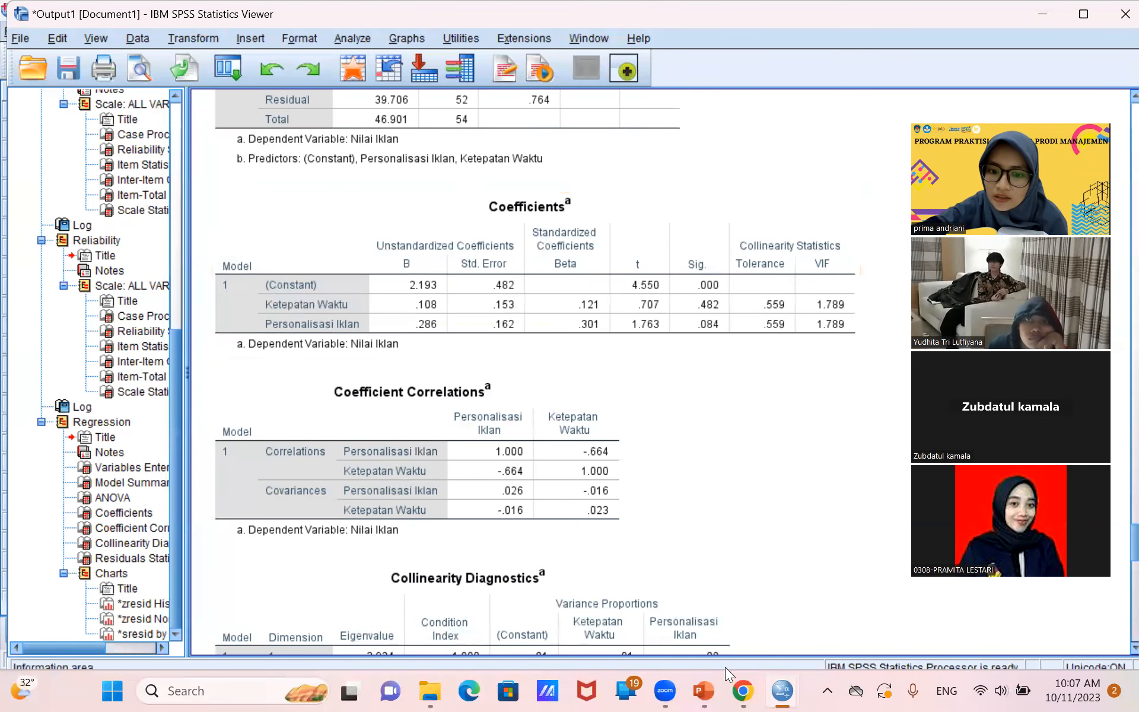
pyautogui.click(706, 691)
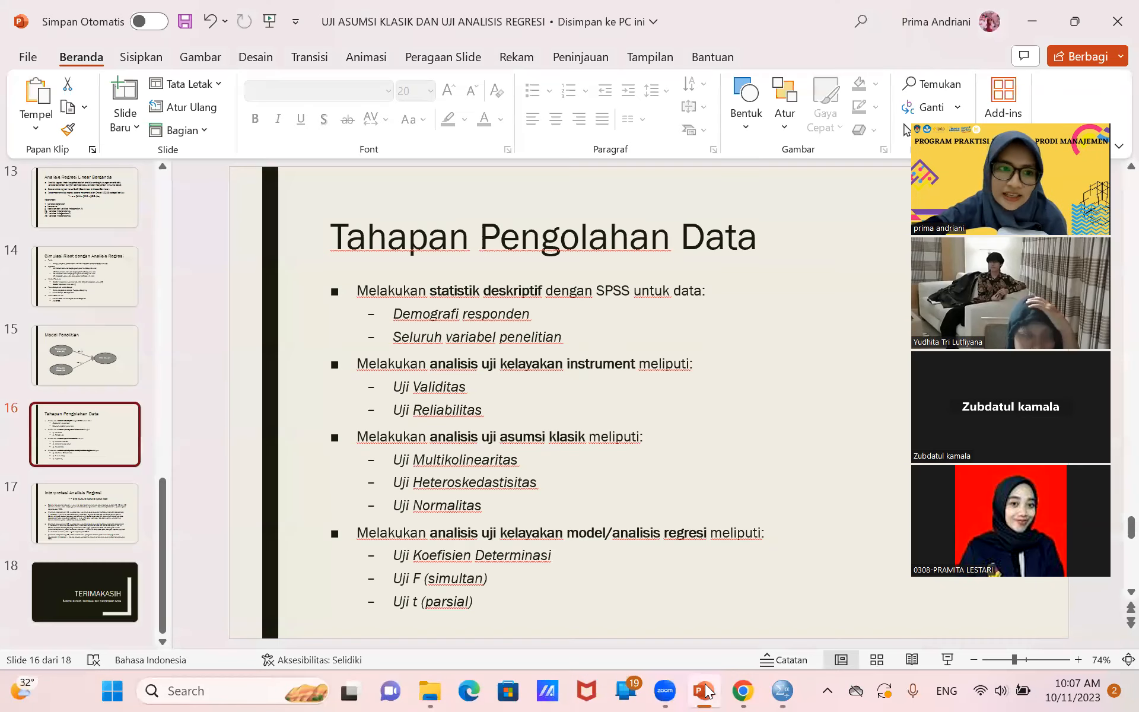